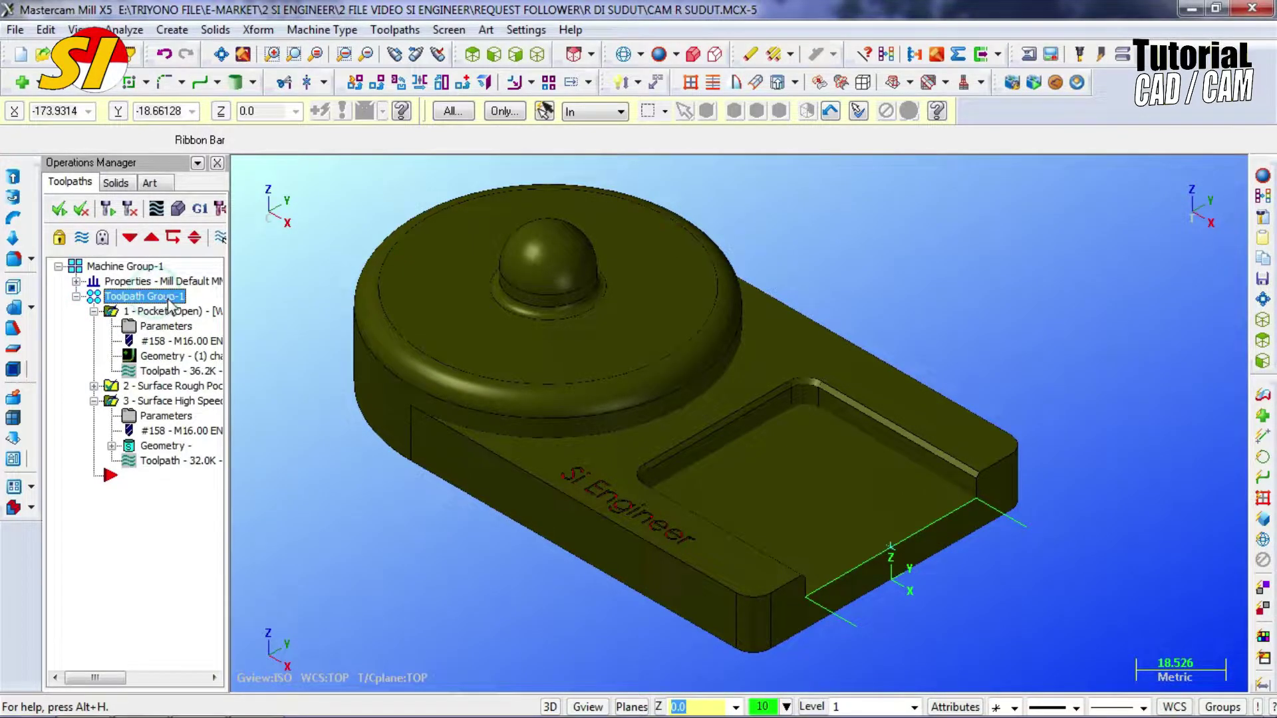
- Open the parameters of the Pocket (Open) operation and review its toolpath type, cut parameters, entry motion and roughing settings
click(180, 323)
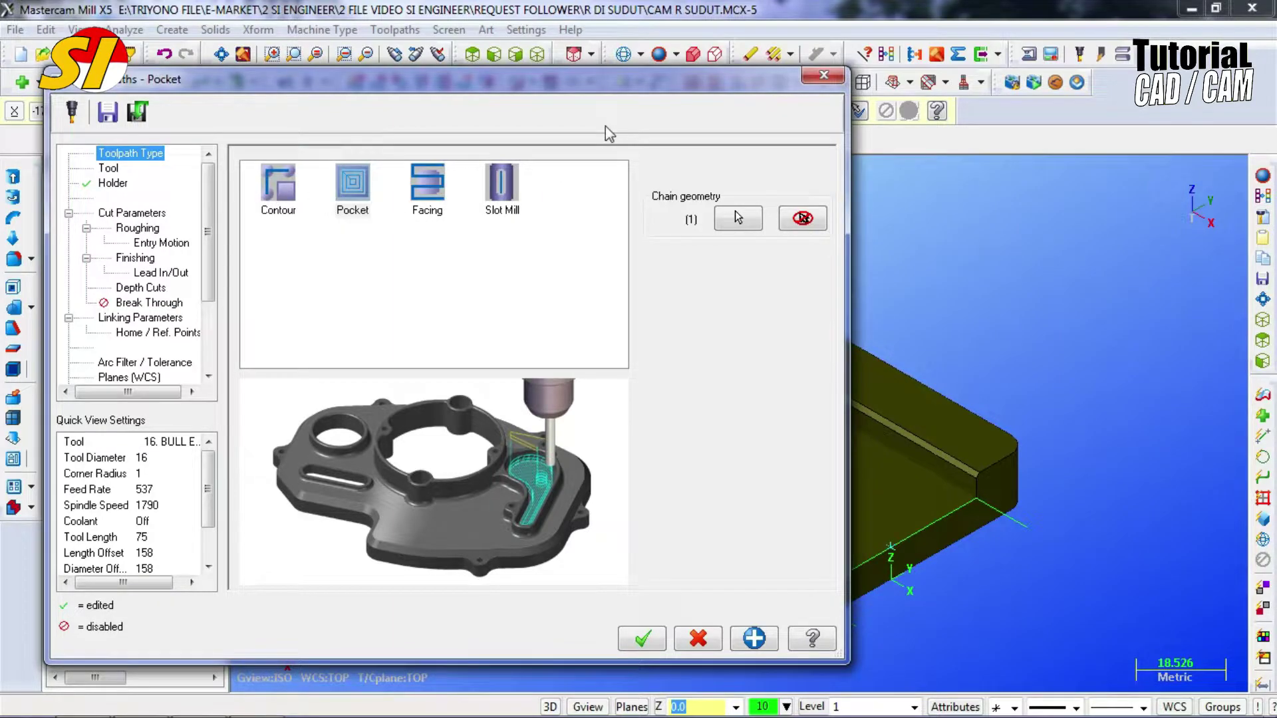
click(356, 189)
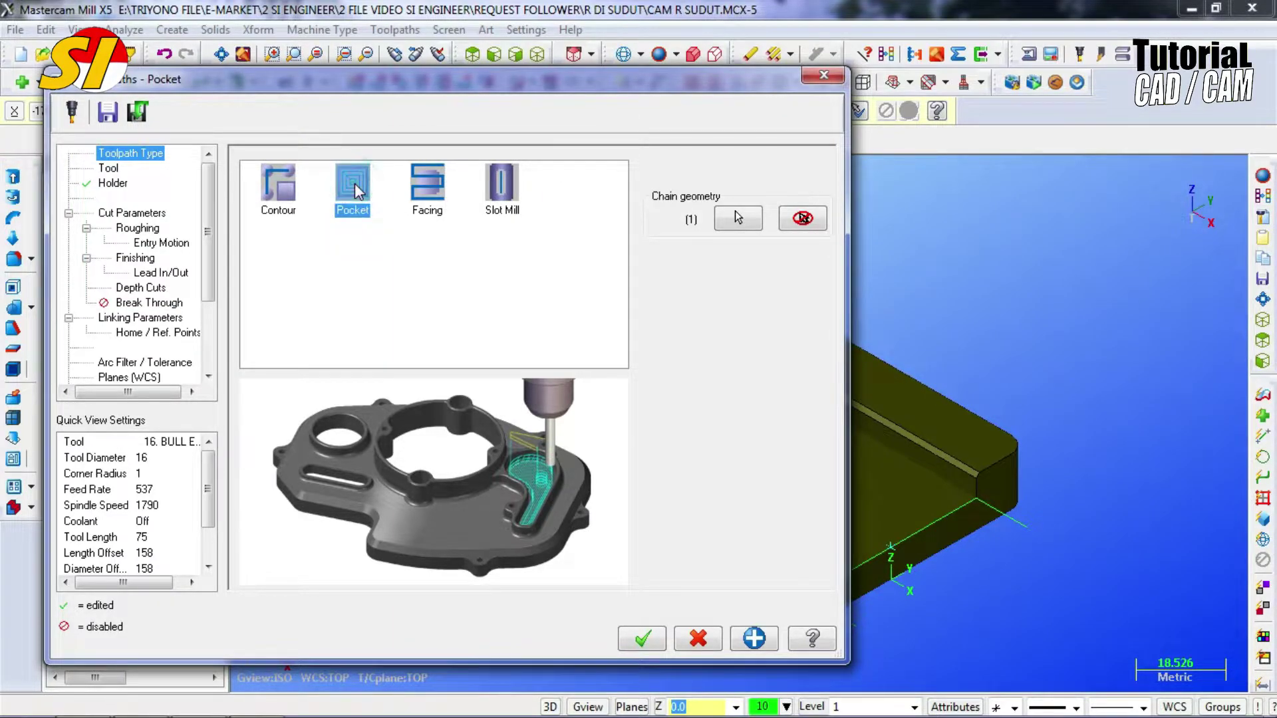
click(140, 214)
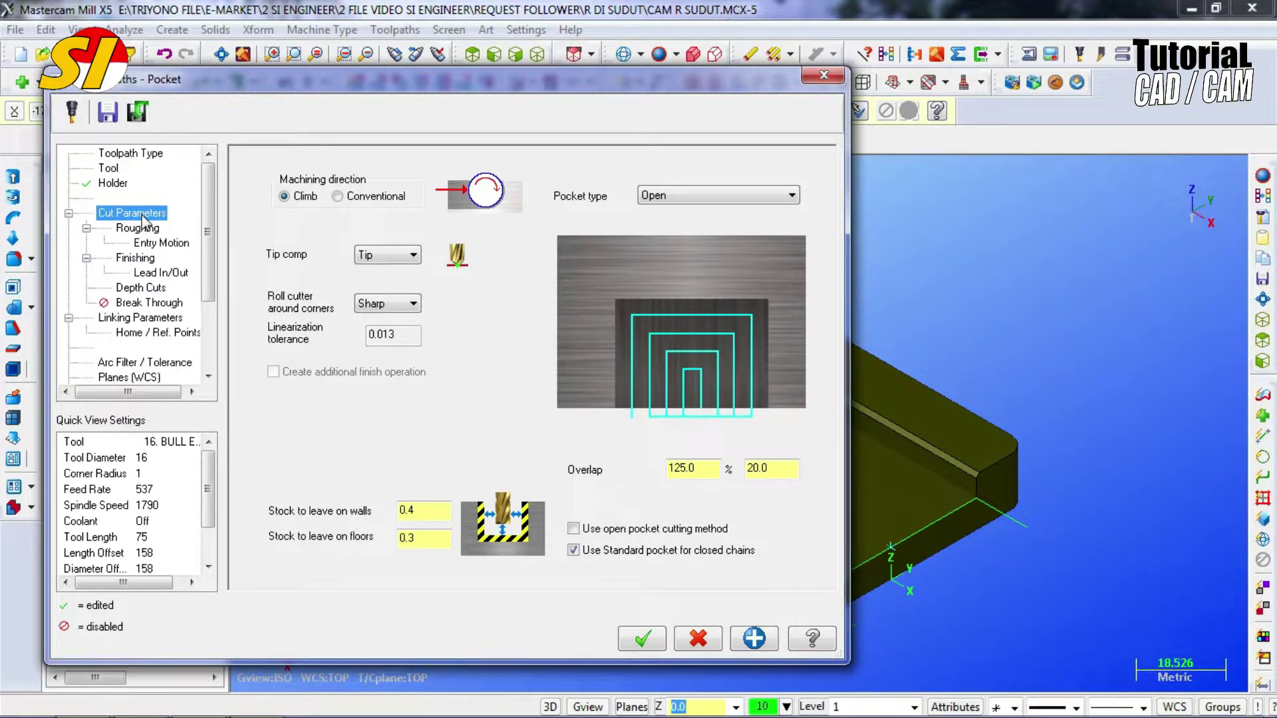
click(162, 244)
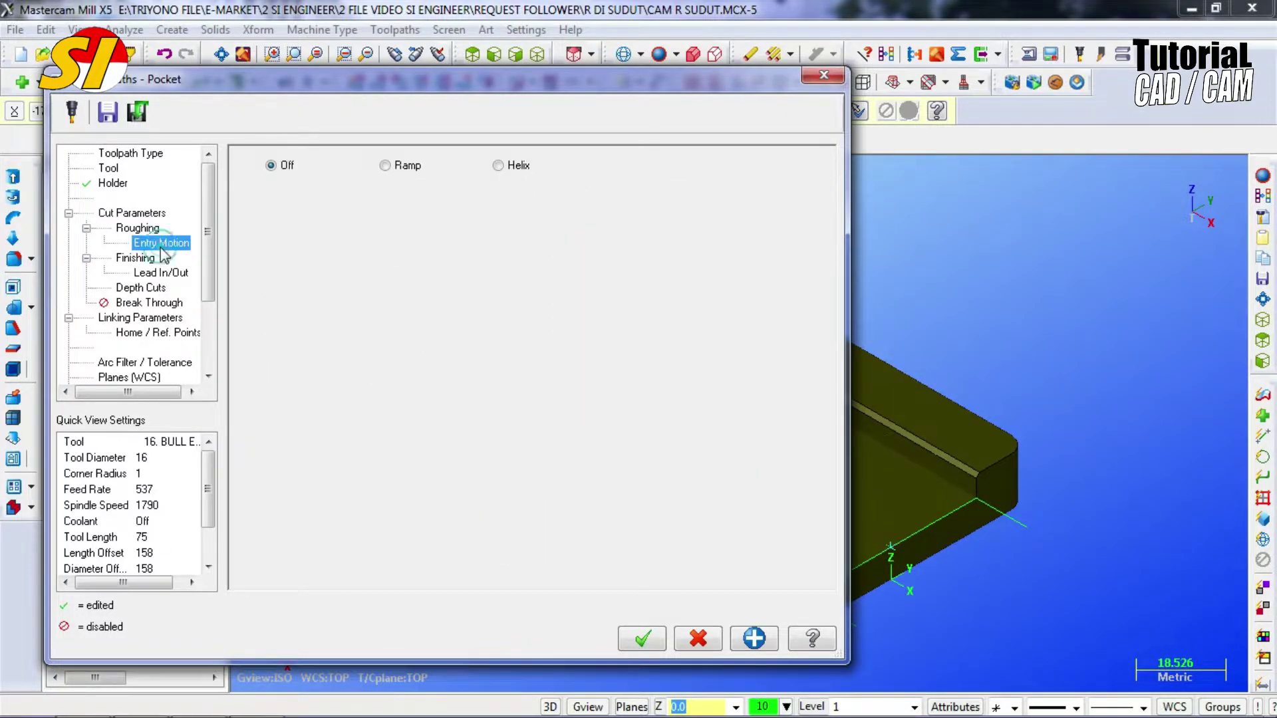
click(138, 228)
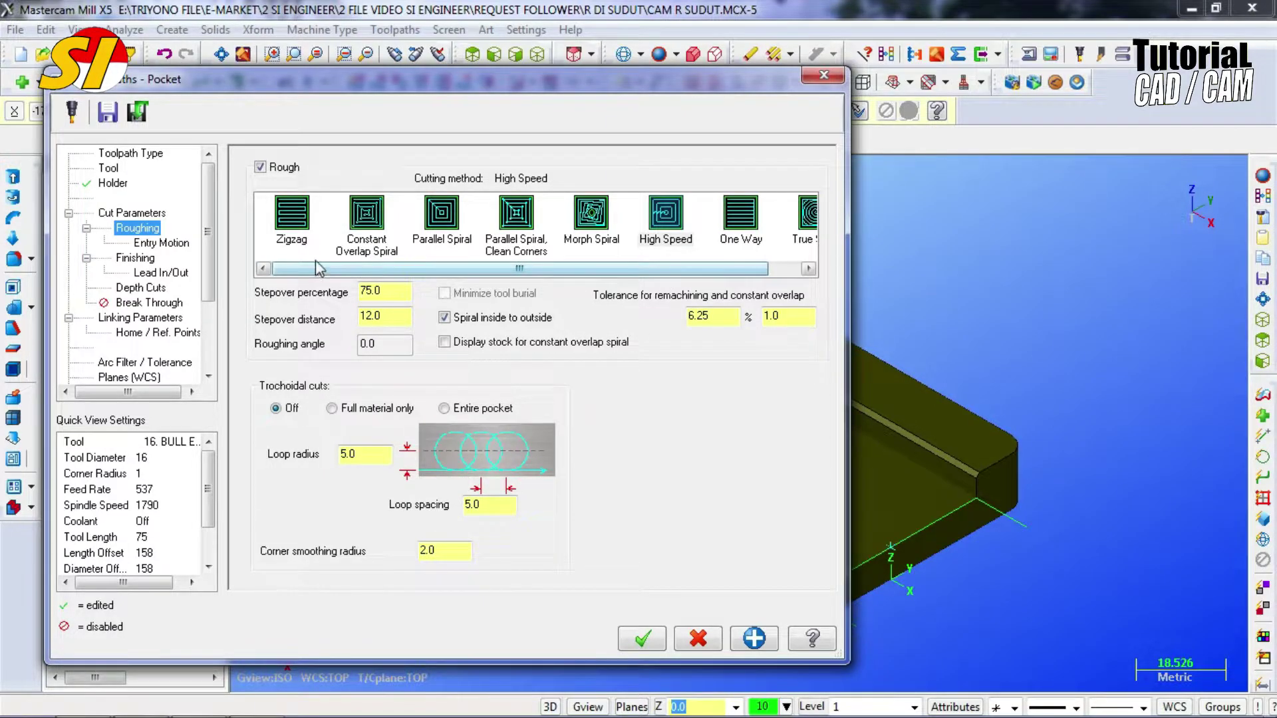
- Compare the options of the roughing cutting methods from Zigzag through True Spiral, returning to High Speed
click(291, 220)
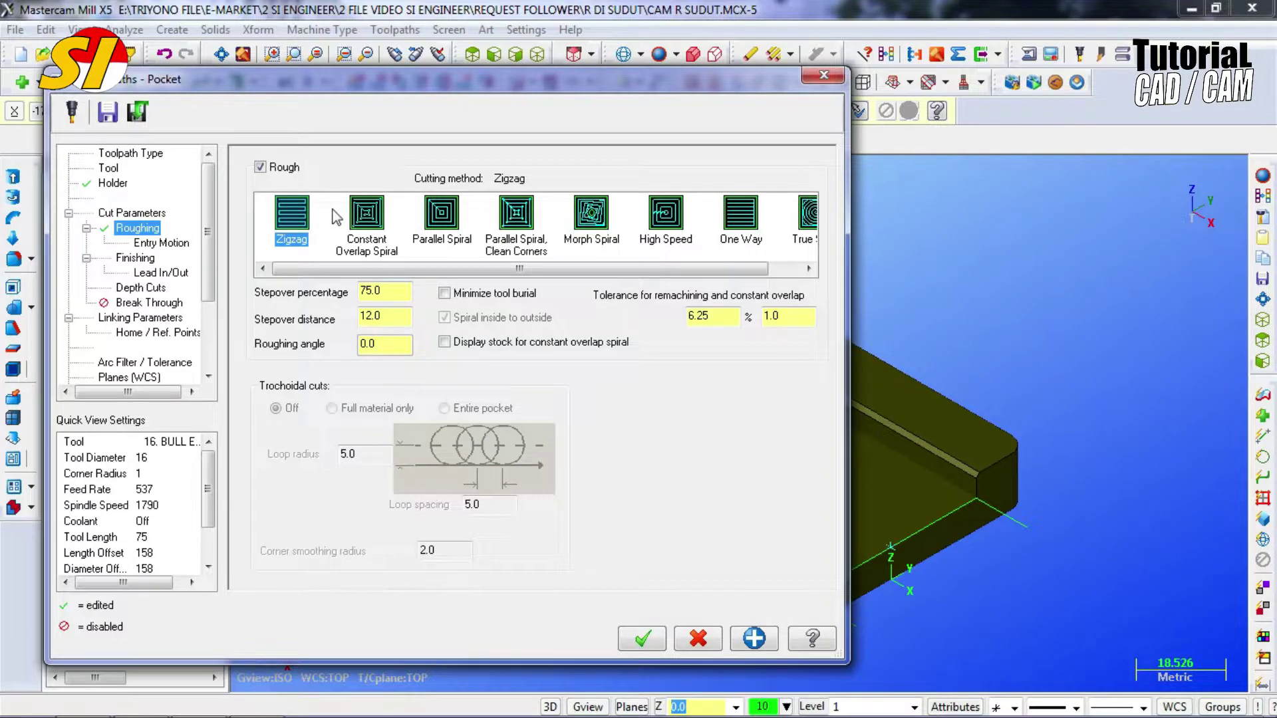
click(362, 214)
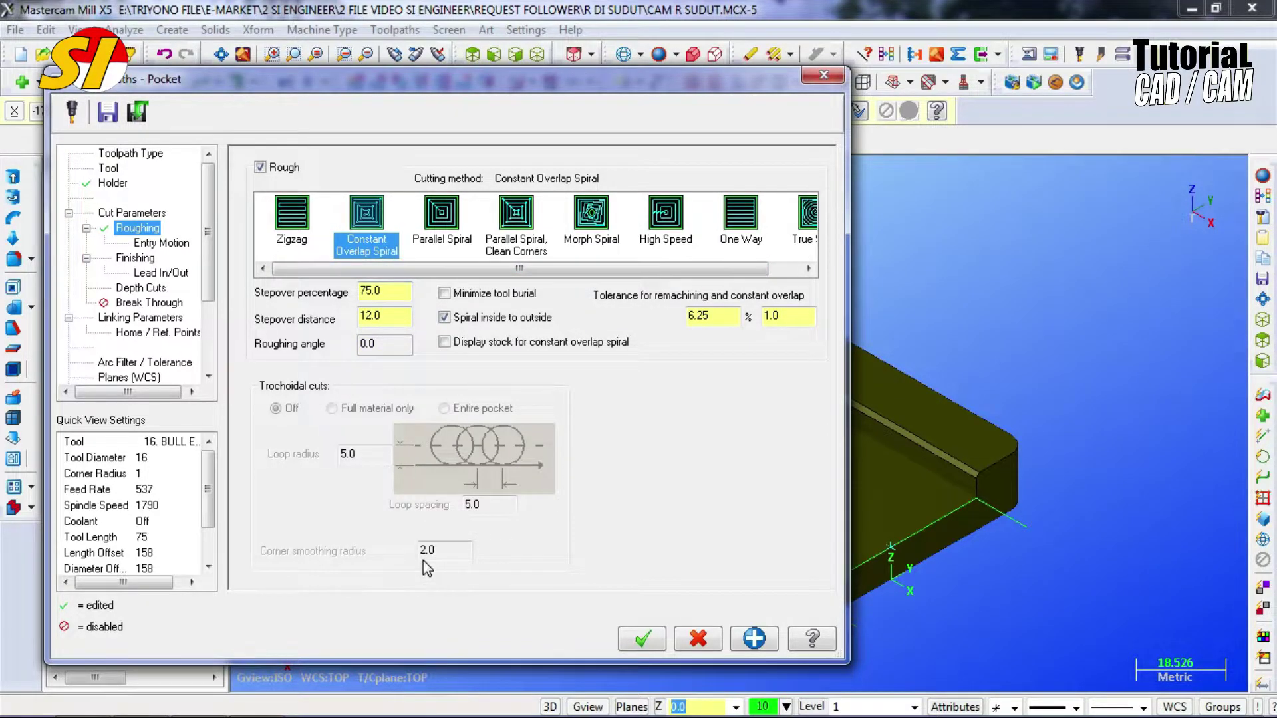
click(435, 236)
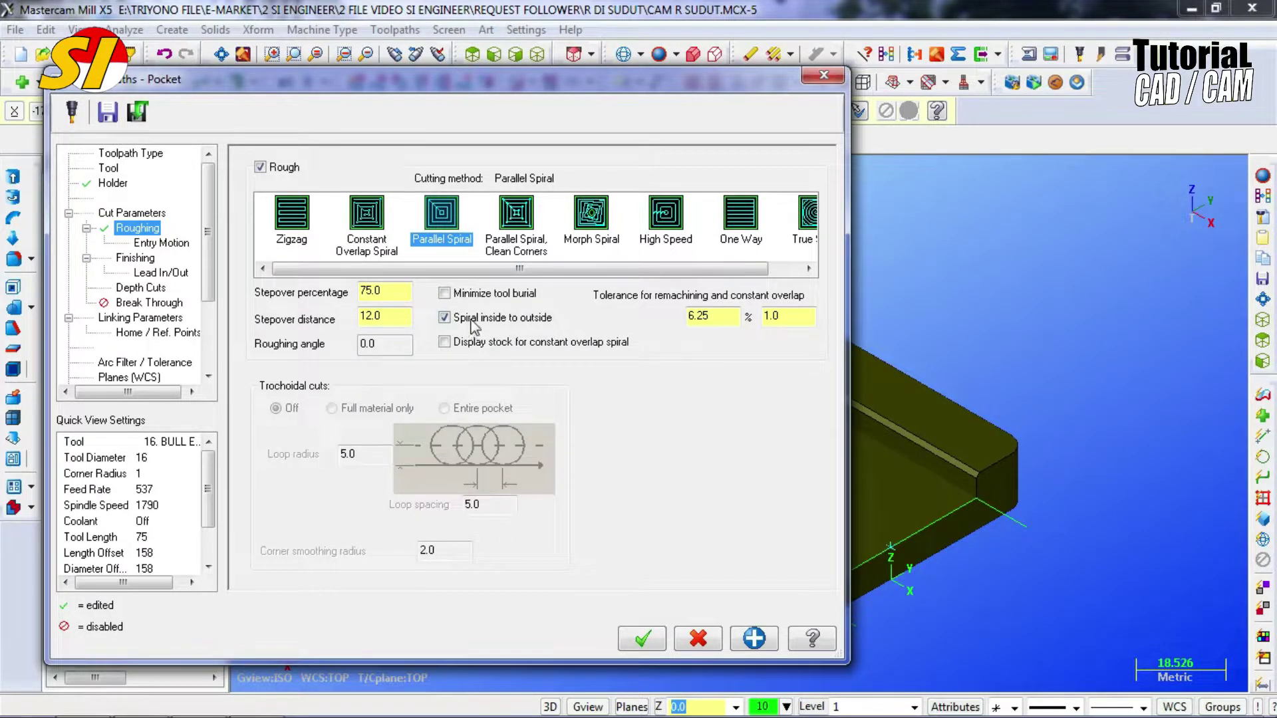
click(513, 226)
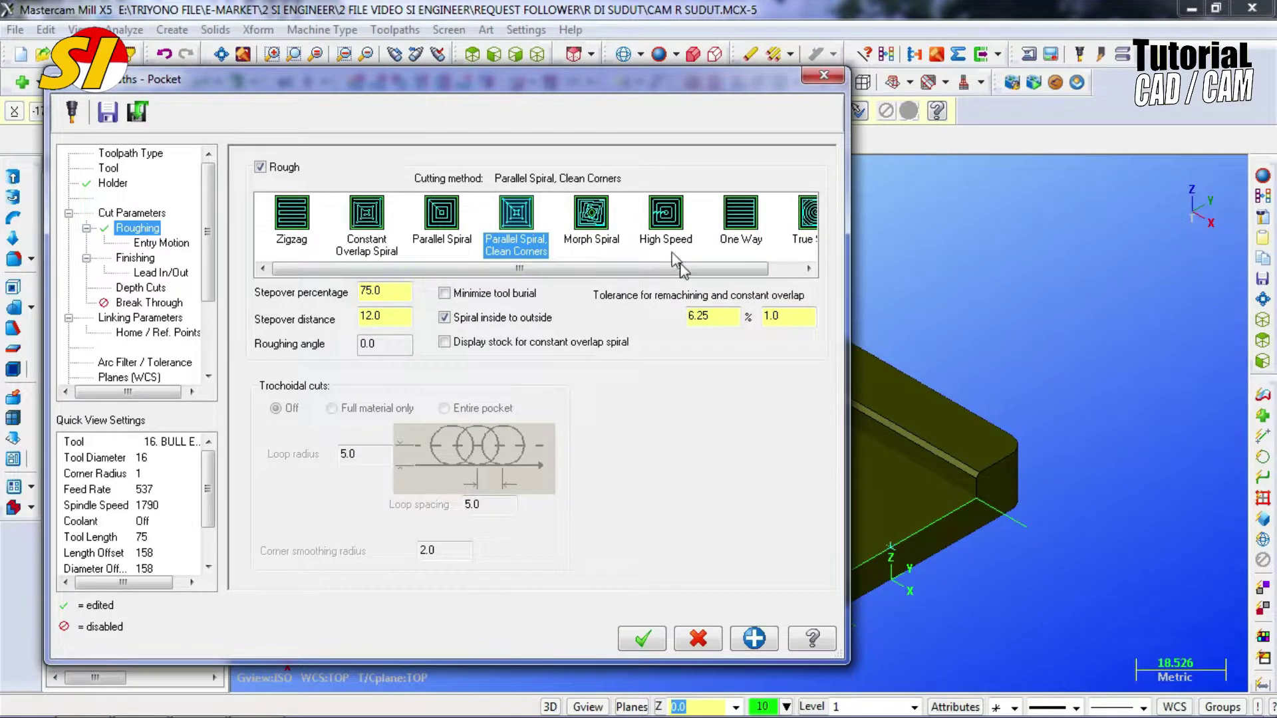
click(583, 220)
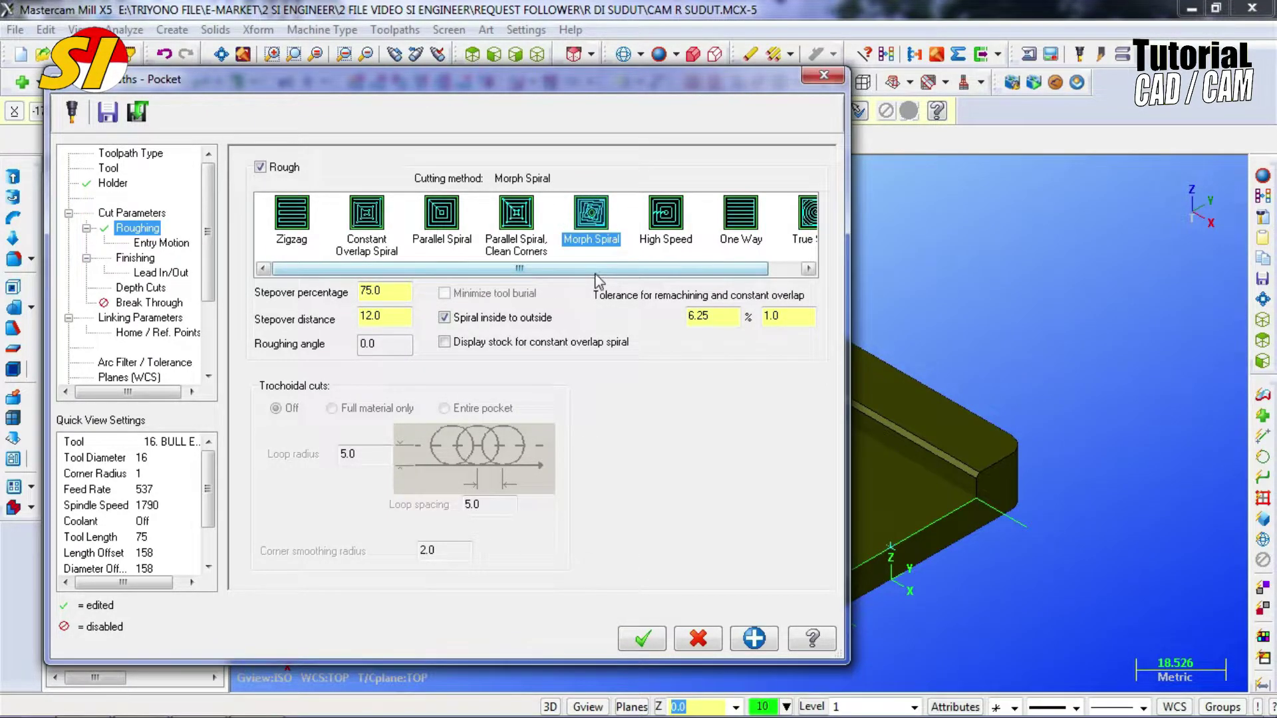
click(680, 227)
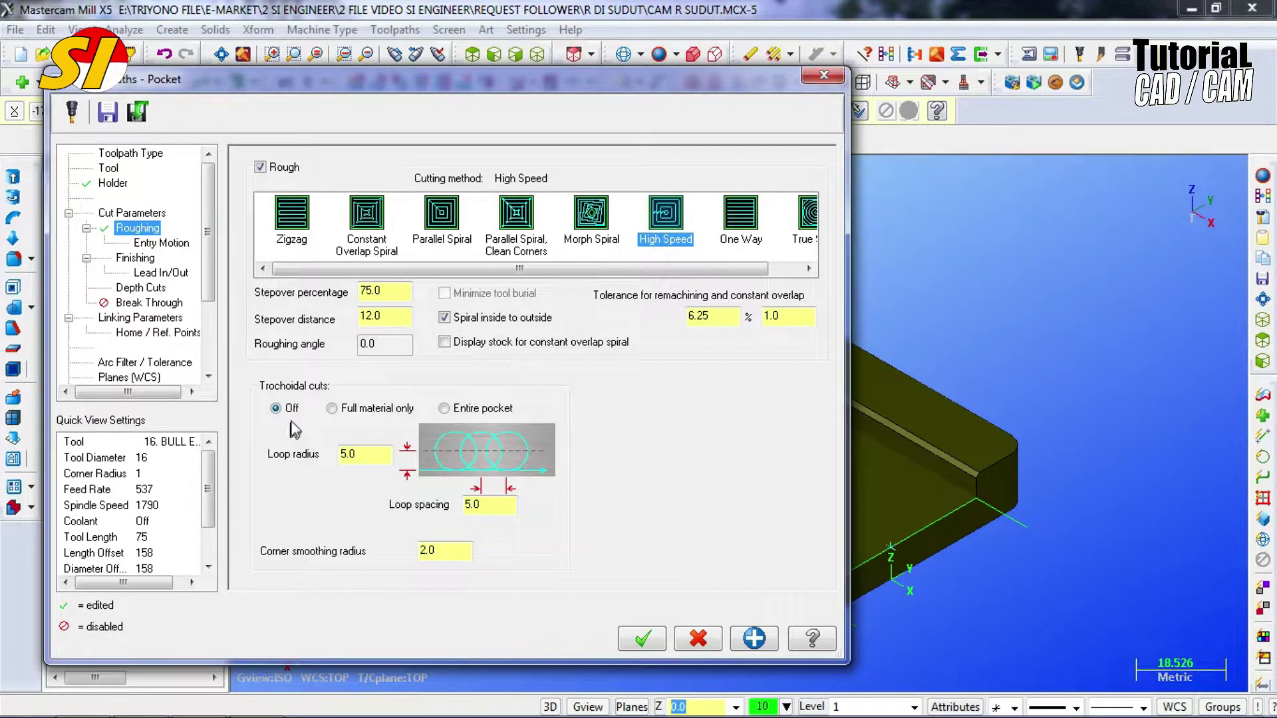
click(742, 223)
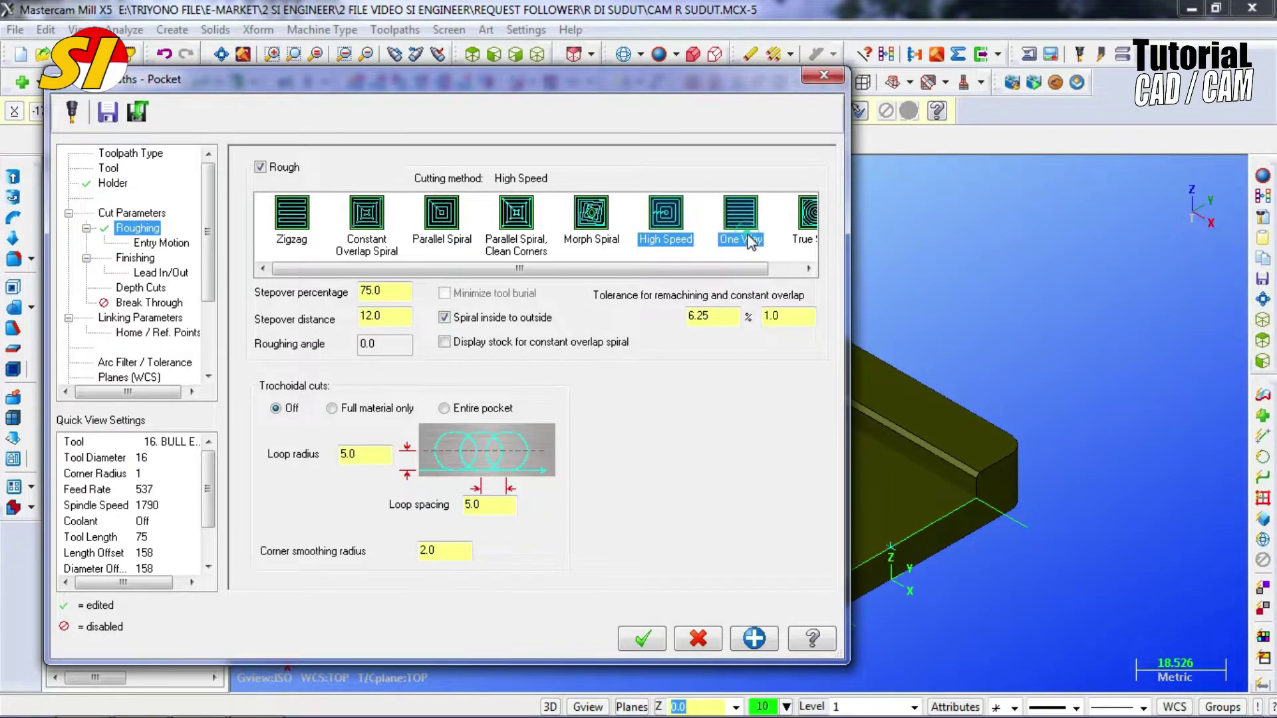
click(809, 268)
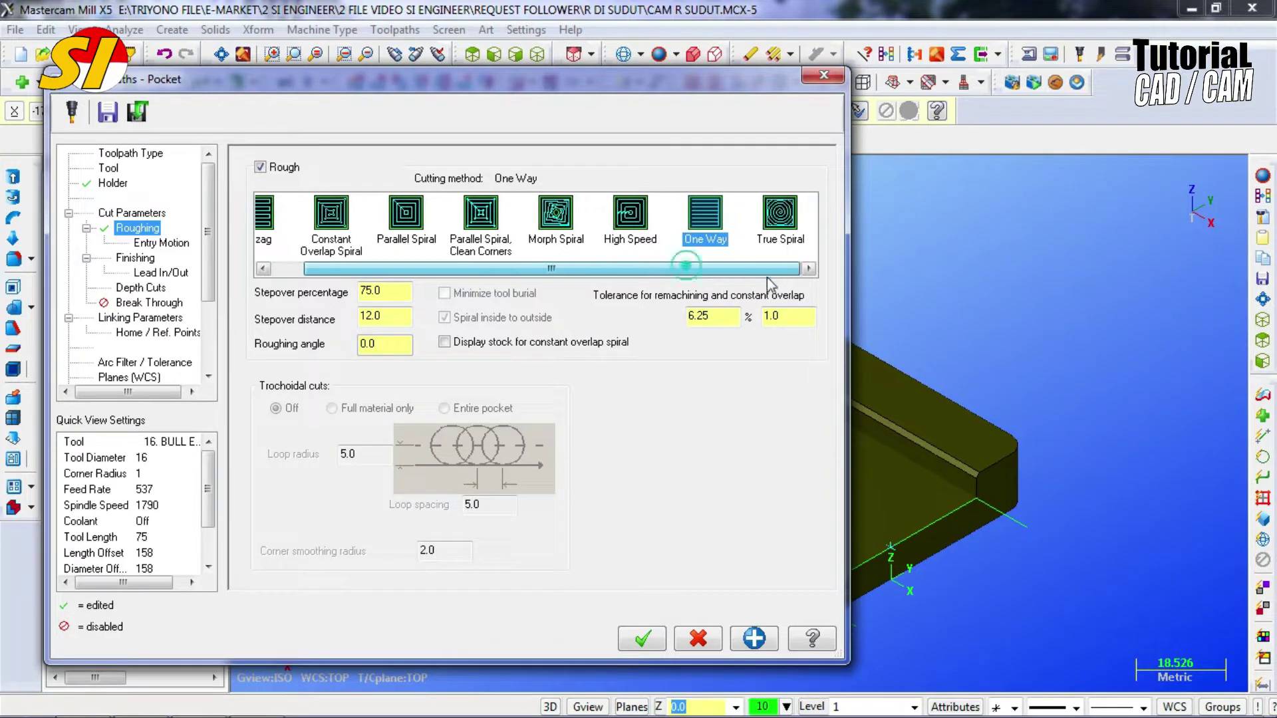
click(775, 214)
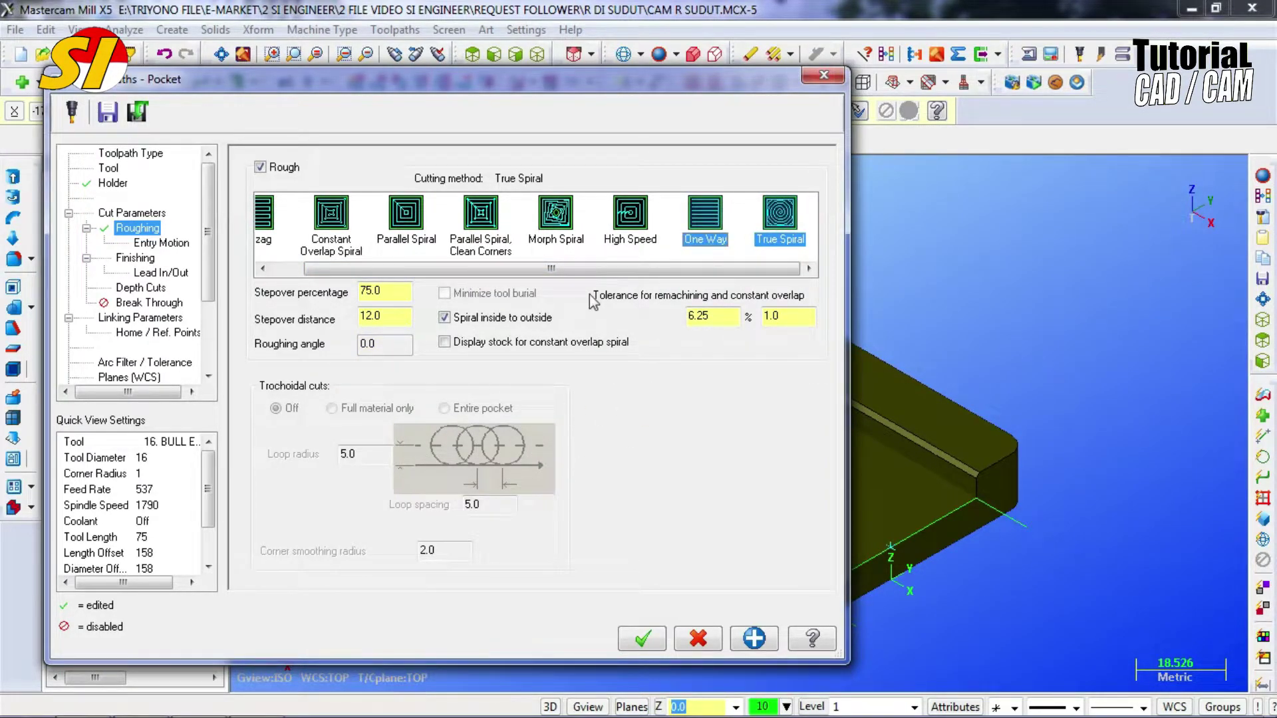
click(629, 229)
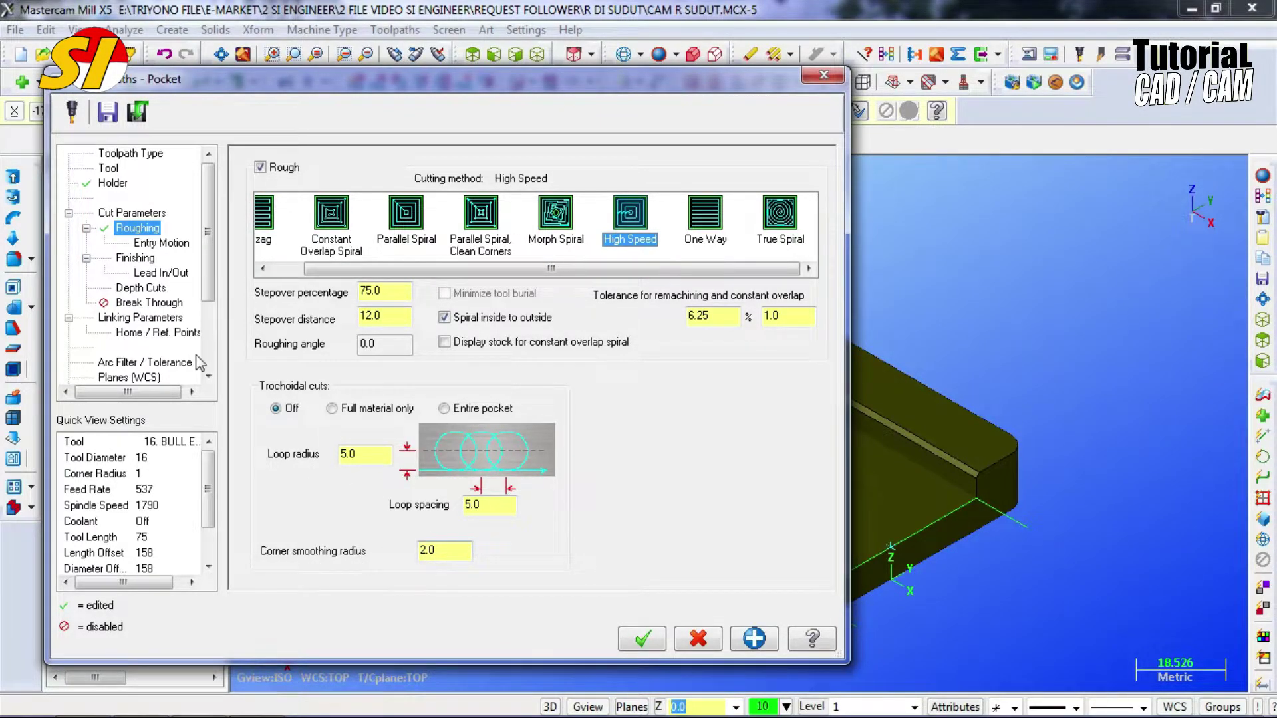
- Accept the pocket parameters with High Speed roughing, regenerate the pocket toolpath and display it on the part
click(111, 155)
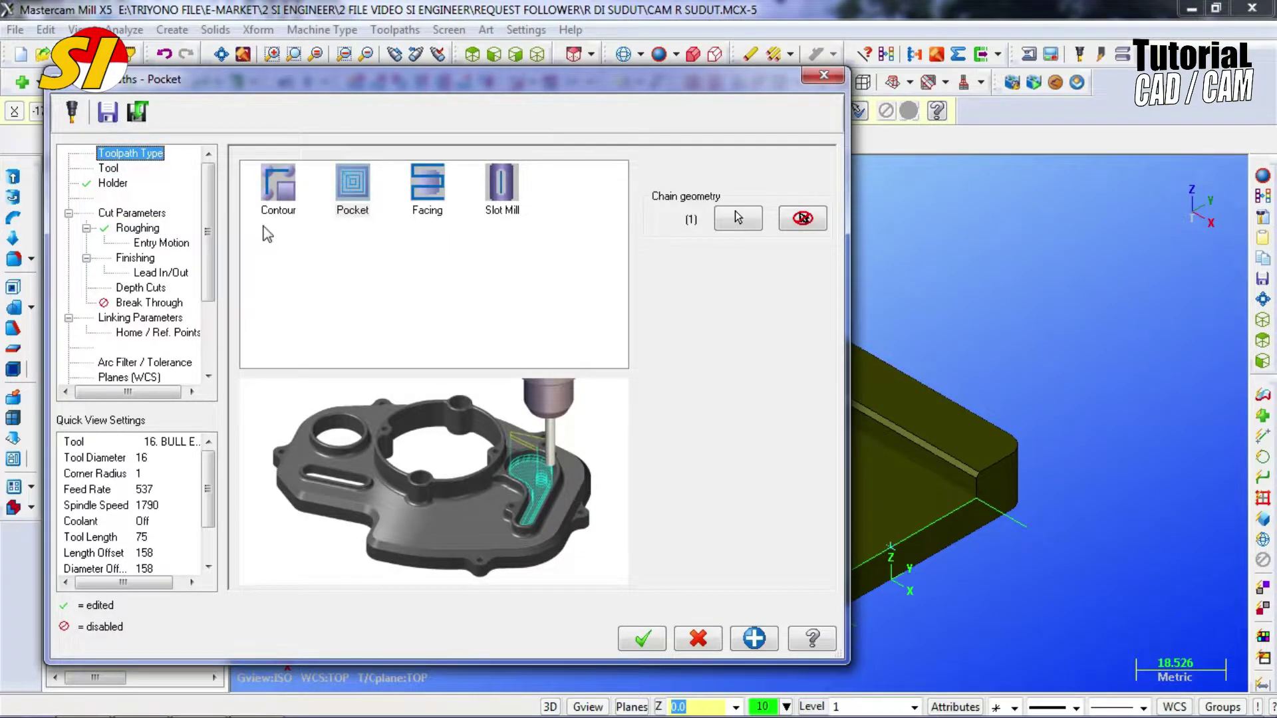
click(642, 640)
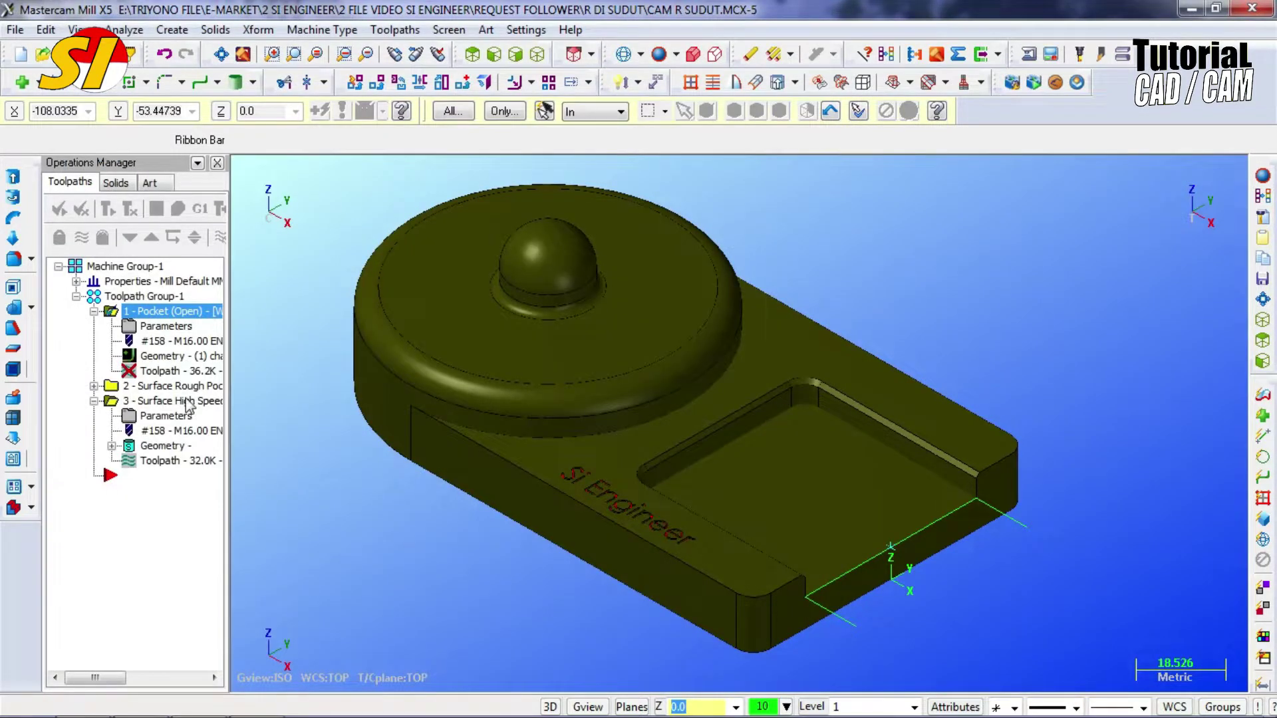
click(107, 209)
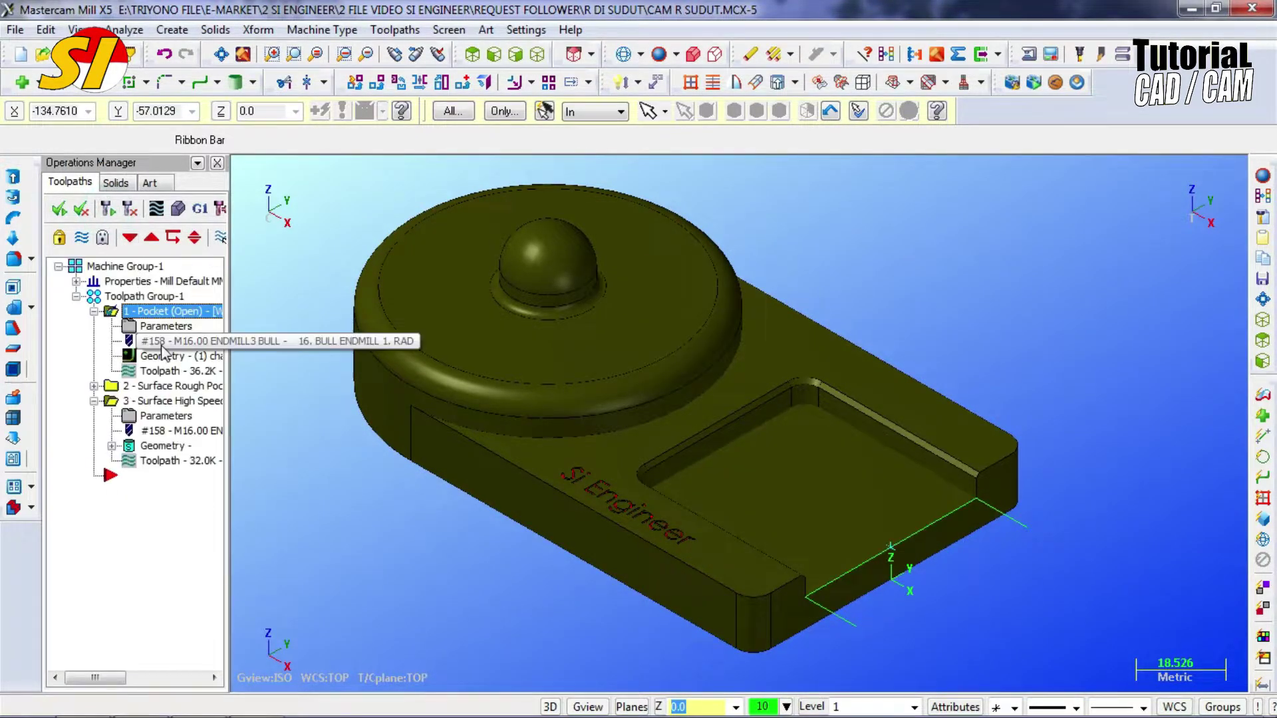
click(83, 239)
- Examine the corners of the pocket toolpath from the top and at an angle, in wireframe and shaded display
scroll(785, 451, up, 3)
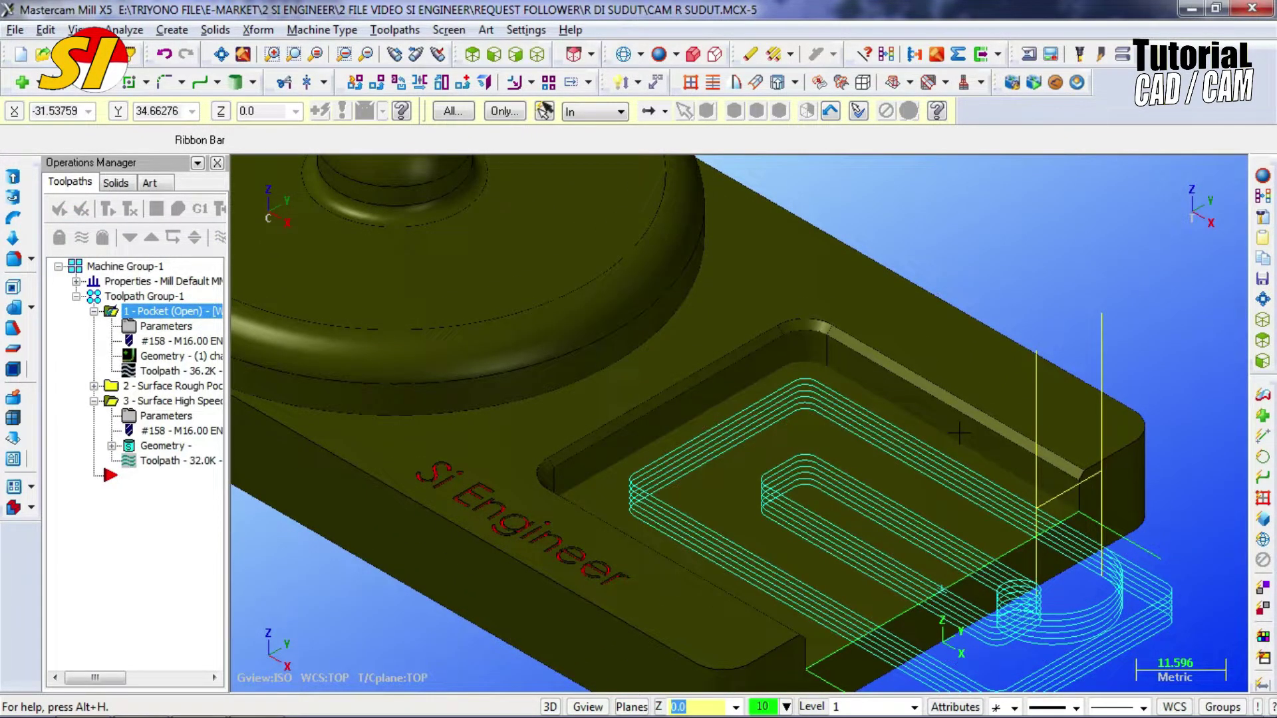
key(alt+1)
scroll(841, 415, down, 1)
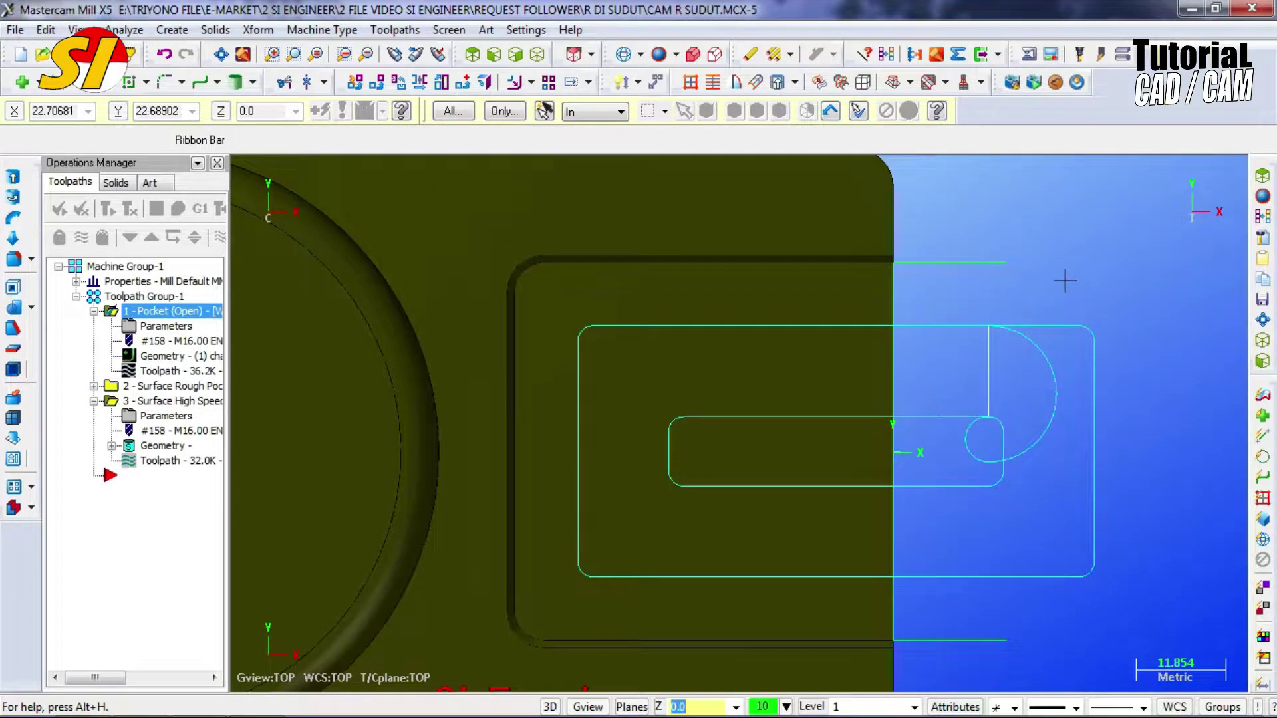
click(624, 54)
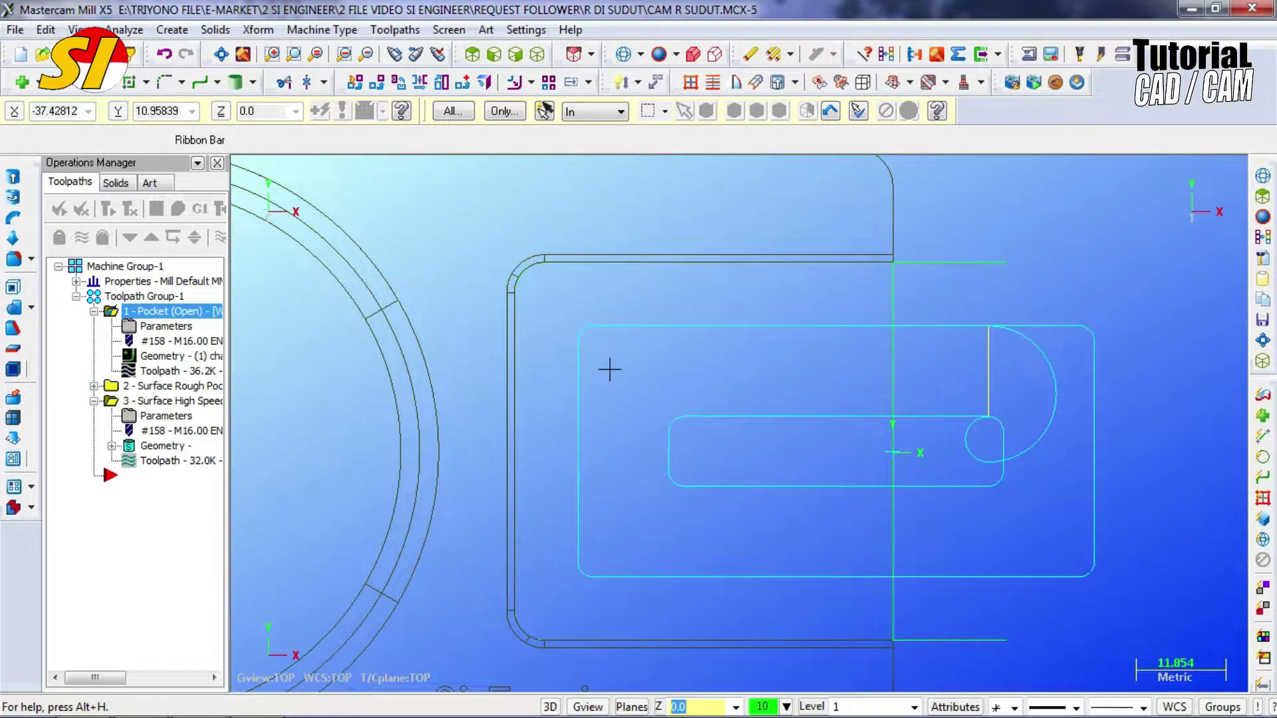
middle_drag(604, 376, 676, 299)
middle_drag(656, 350, 672, 329)
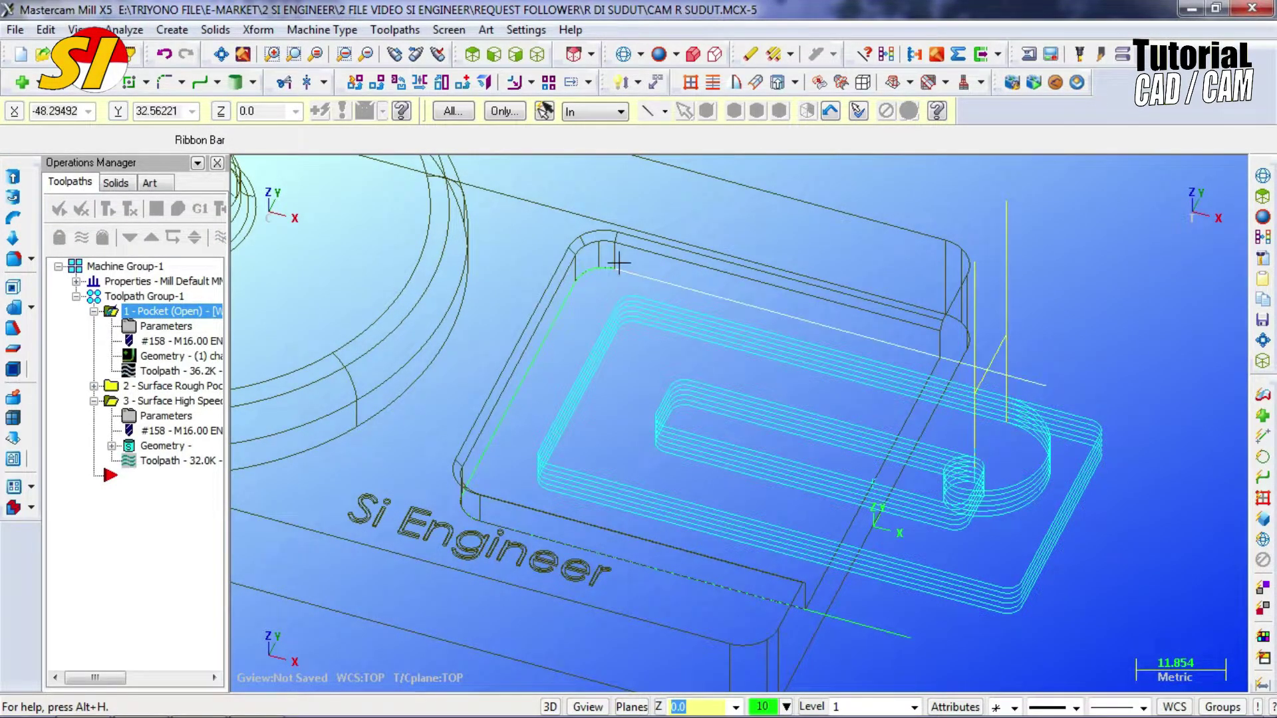
click(659, 54)
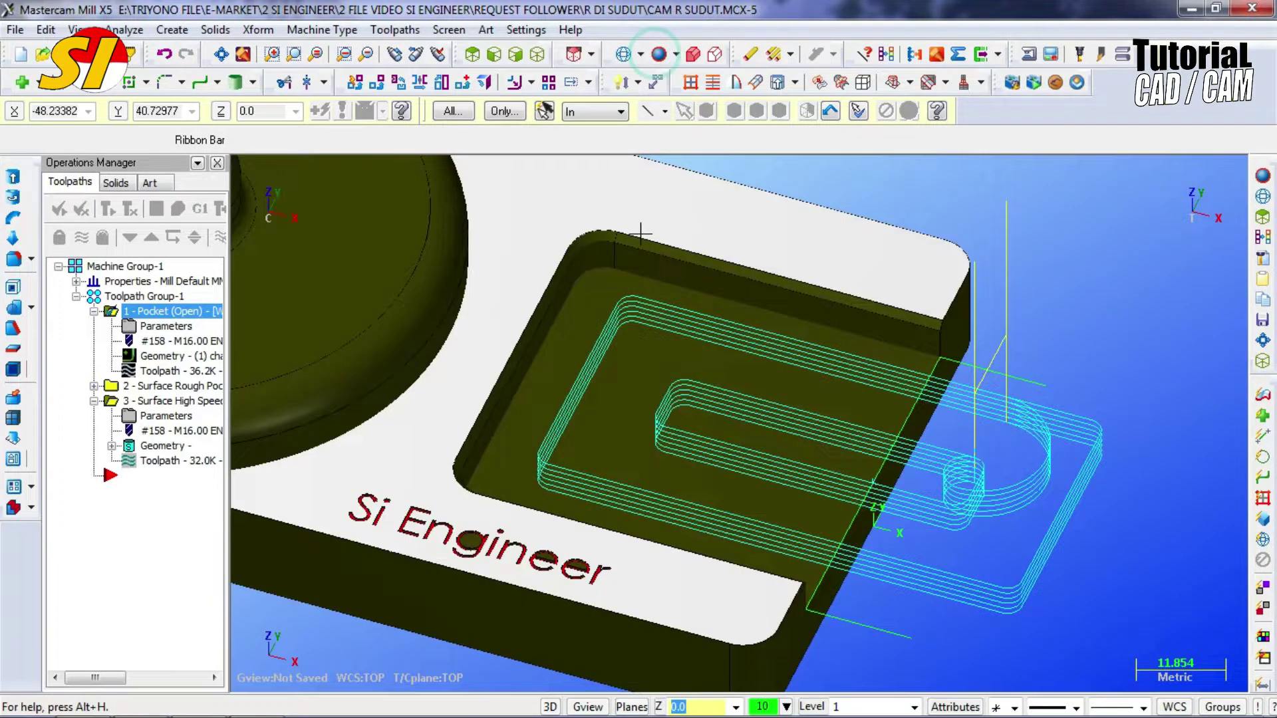
- Measure the radius of the pocket's inner corner with Analyze Dynamic
click(591, 253)
click(125, 30)
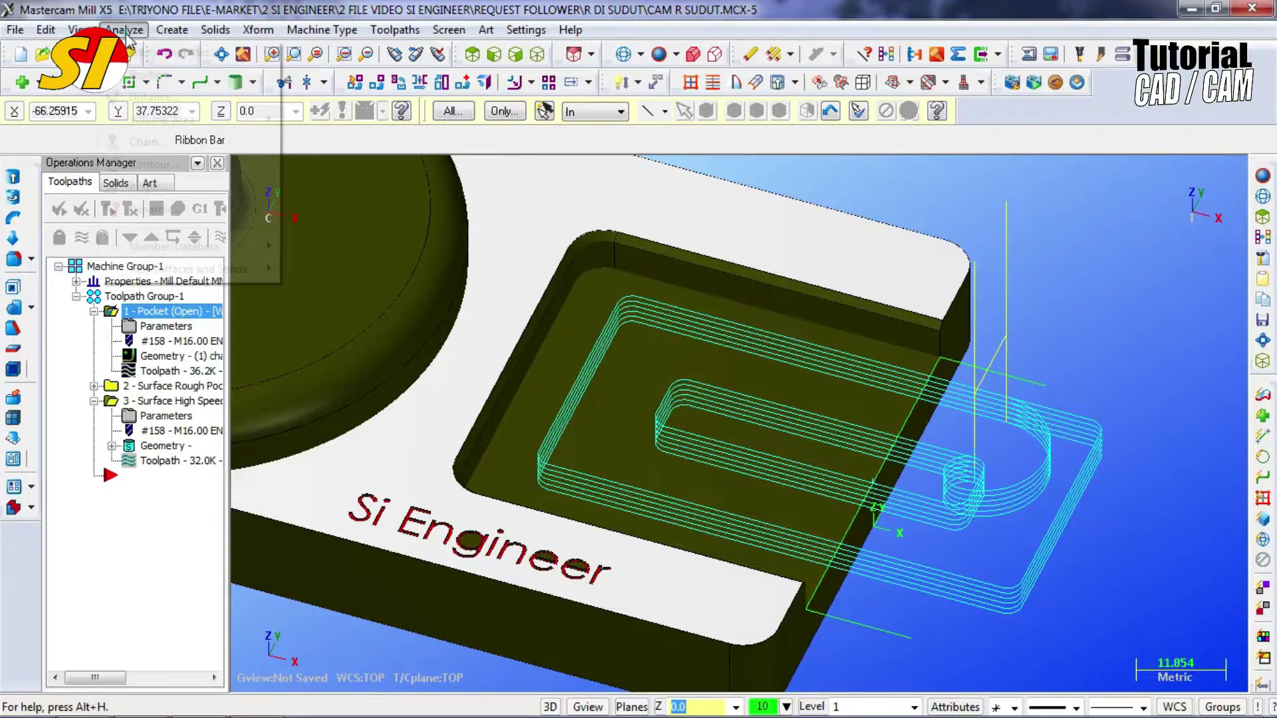
click(177, 210)
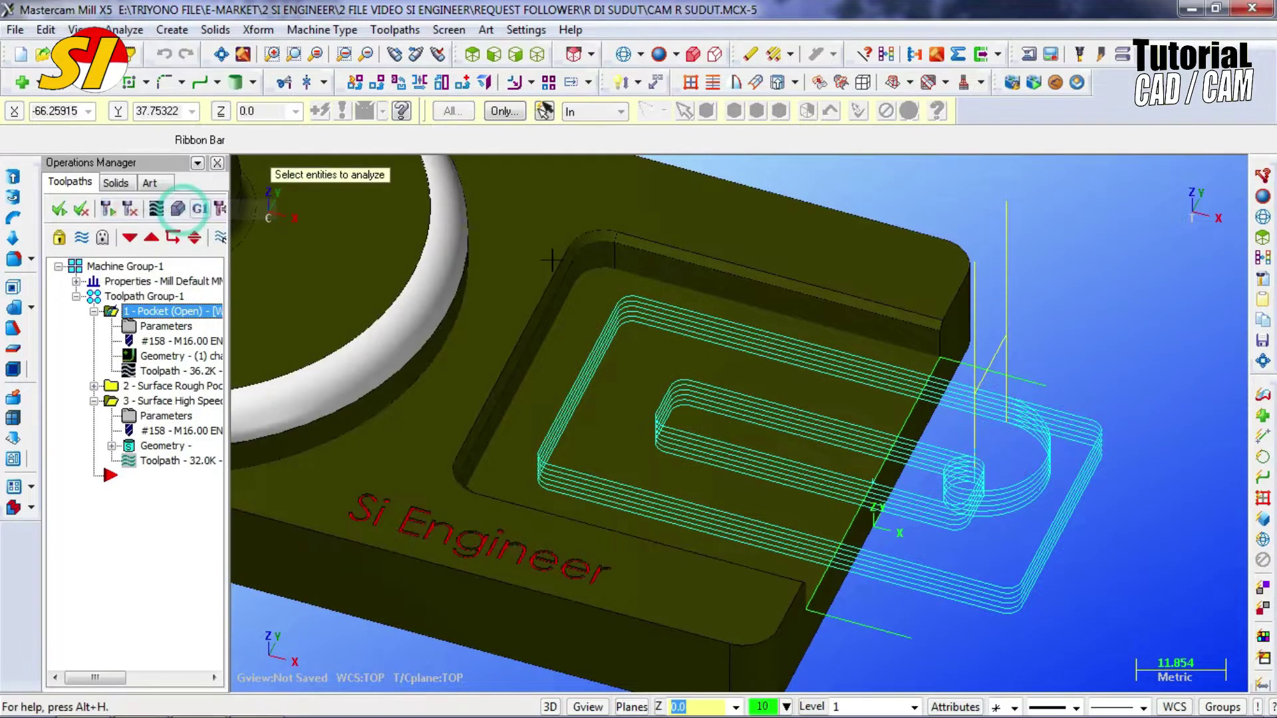
click(602, 254)
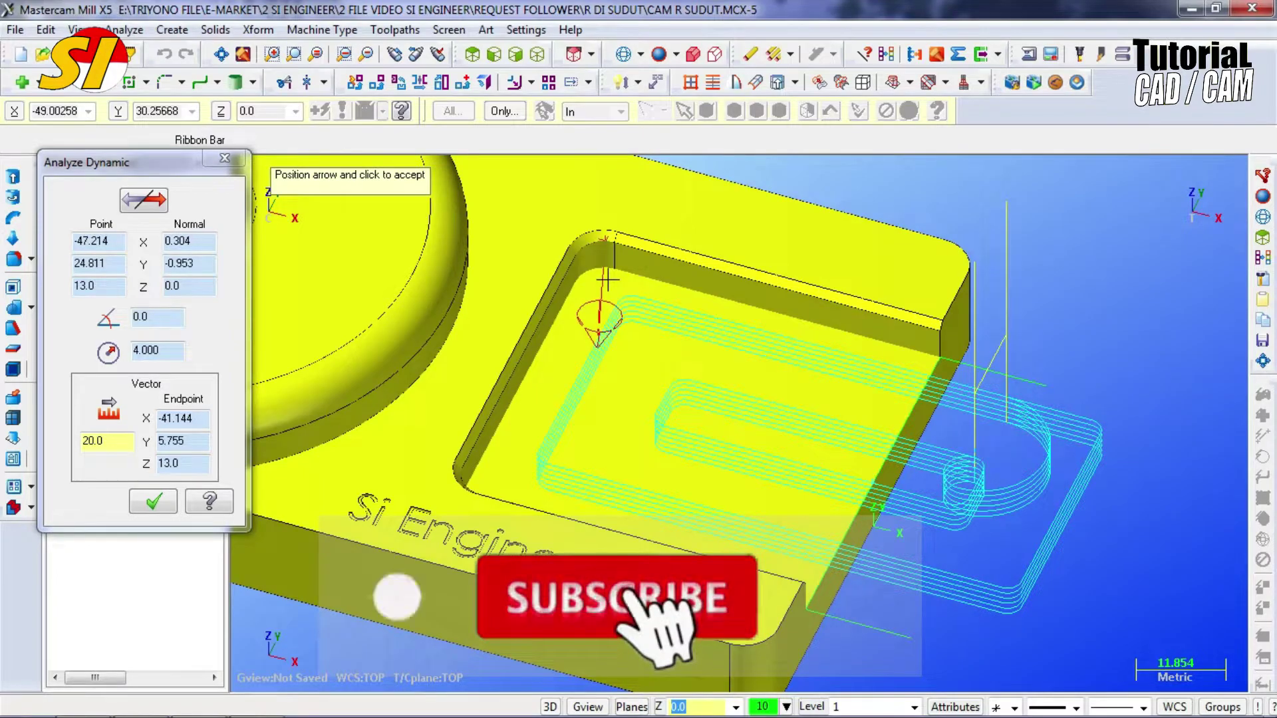
key(Escape)
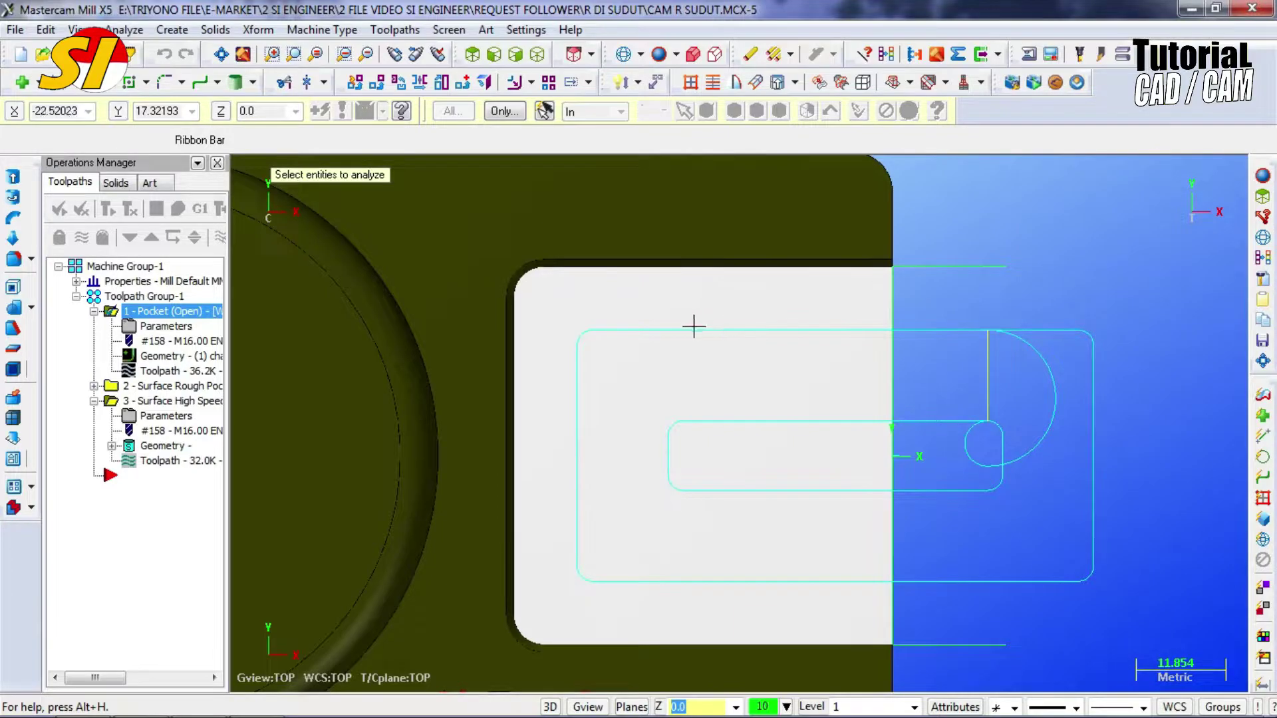
- Change the pocket operation's roughing cutting method to Parallel Spiral and regenerate its toolpath for comparison in the top view
click(167, 326)
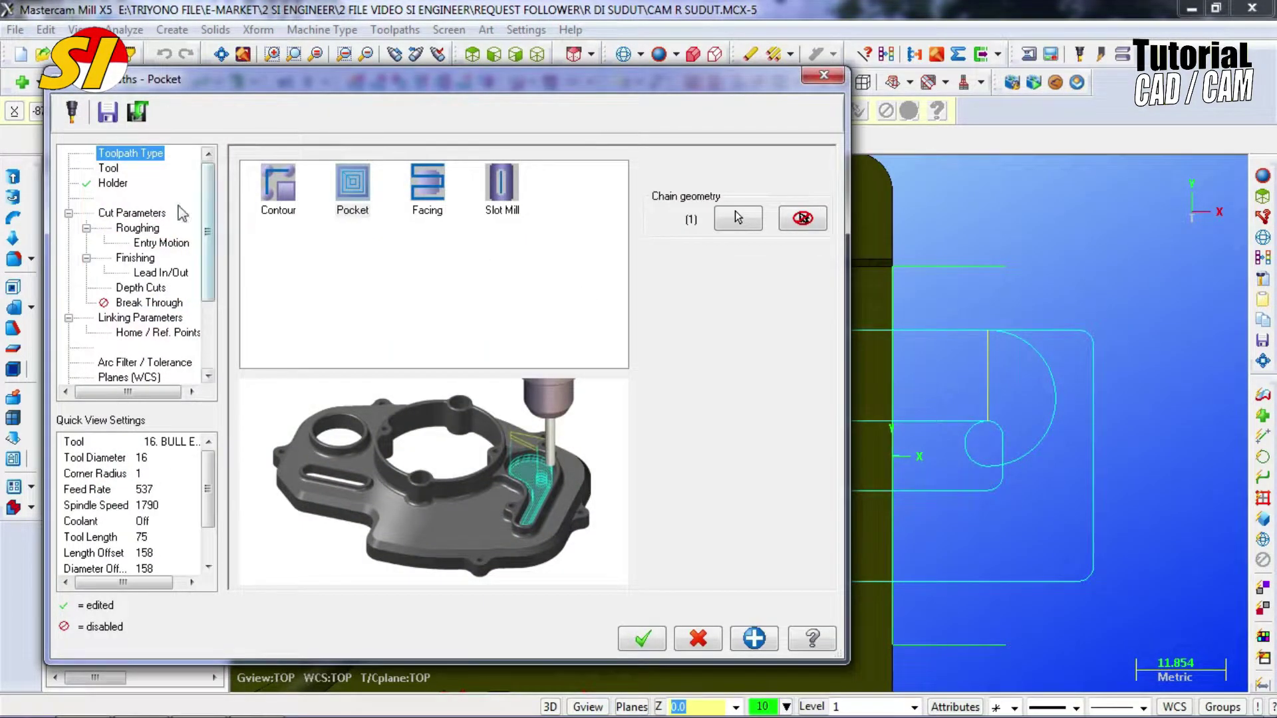
click(147, 228)
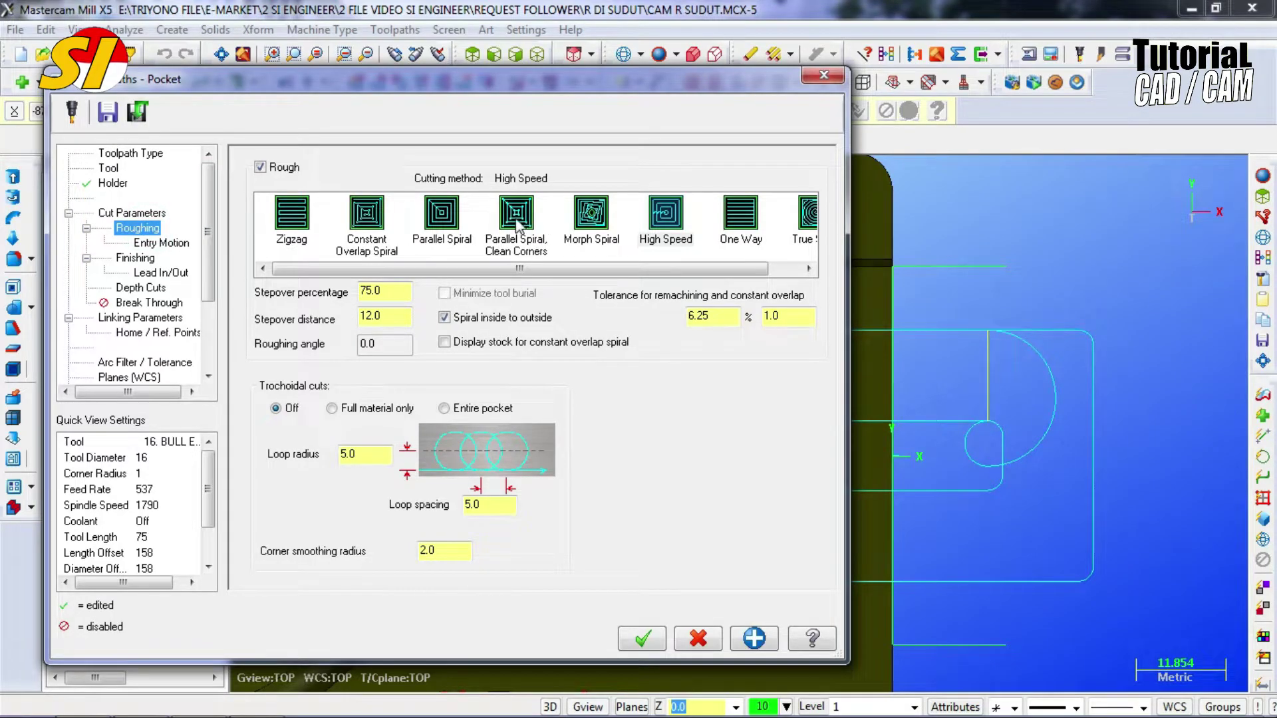
click(451, 219)
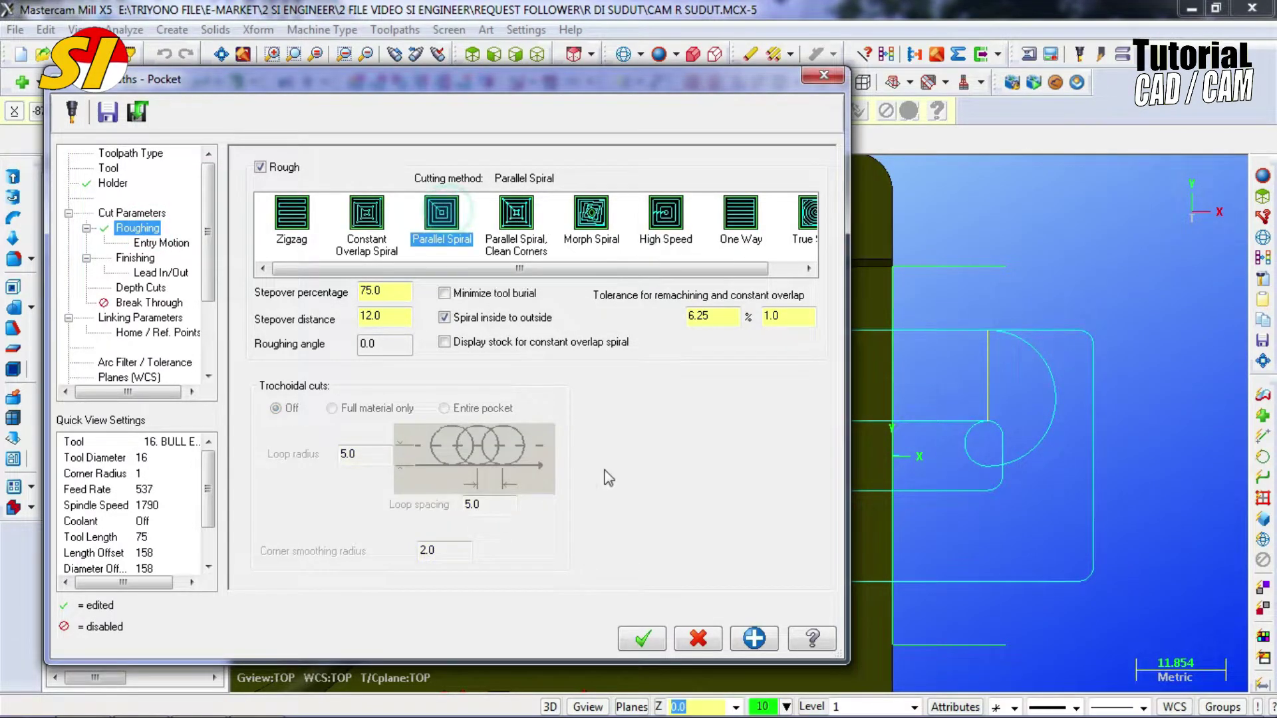
click(656, 640)
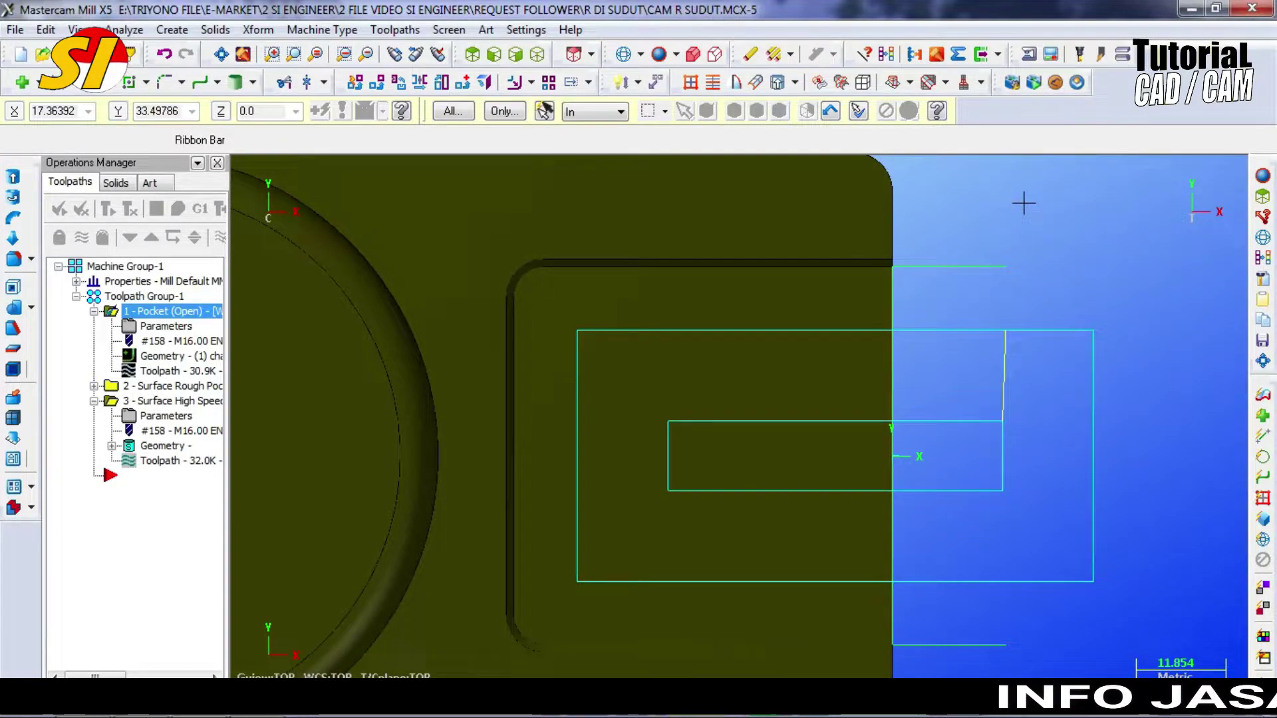
key(Down)
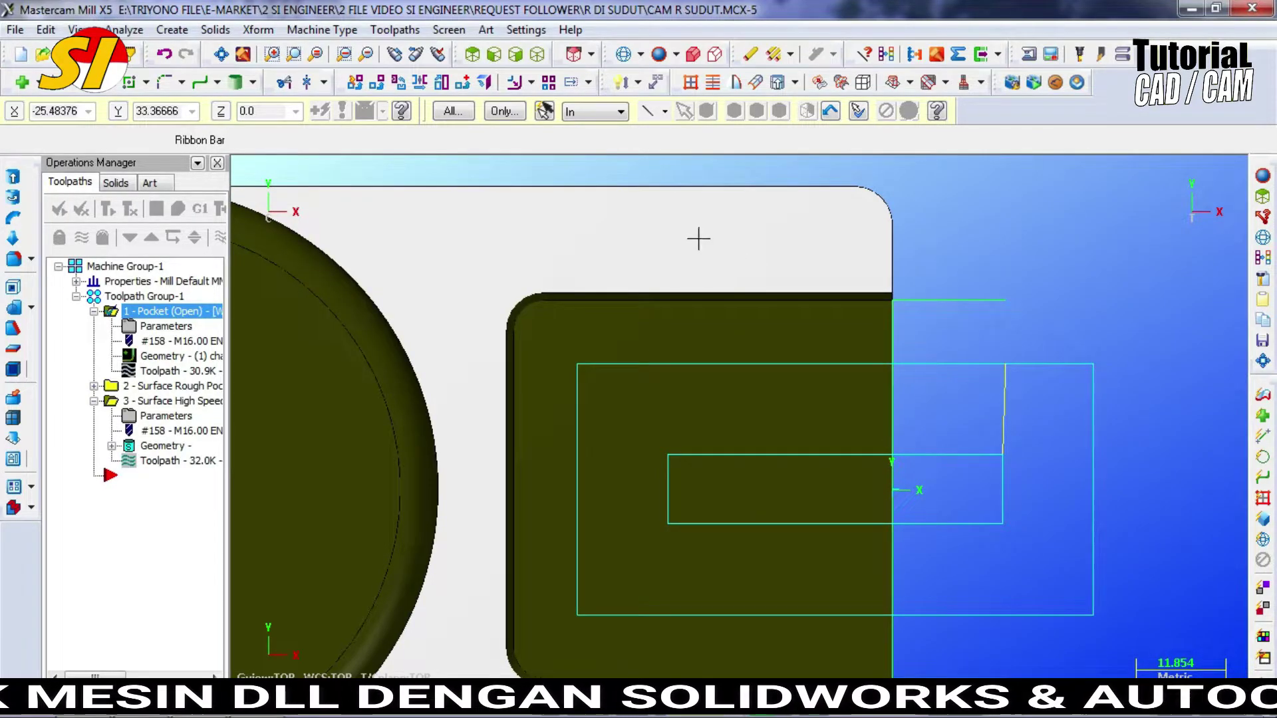
scroll(699, 239, down, 3)
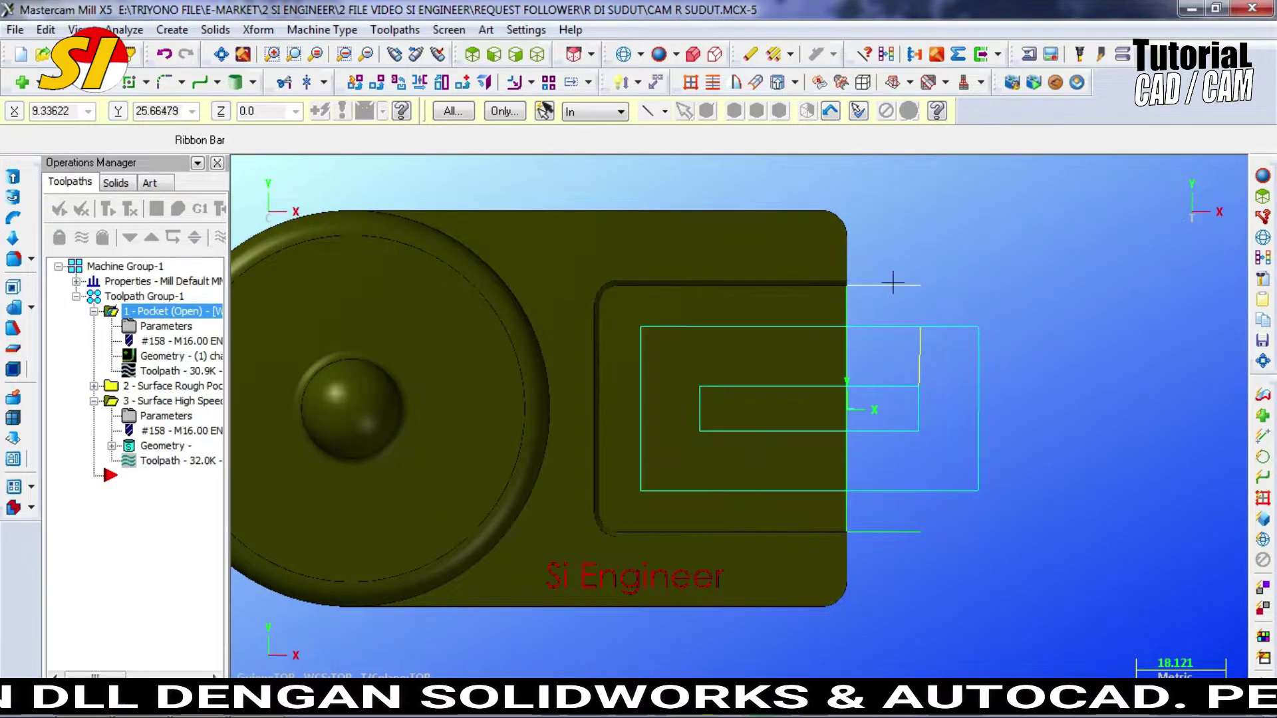
scroll(955, 275, up, 1)
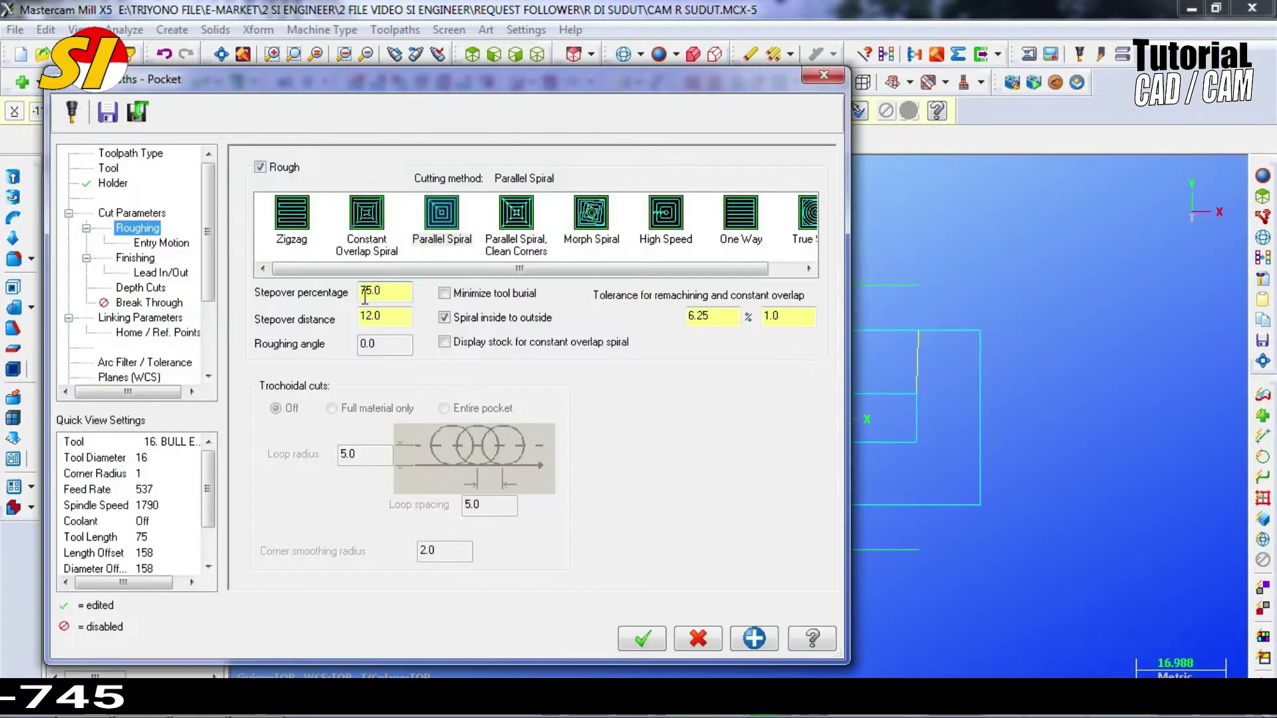
- Set the open pocket's roughing to High Speed with a corner smoothing radius of 1 and regenerate its toolpath
click(684, 233)
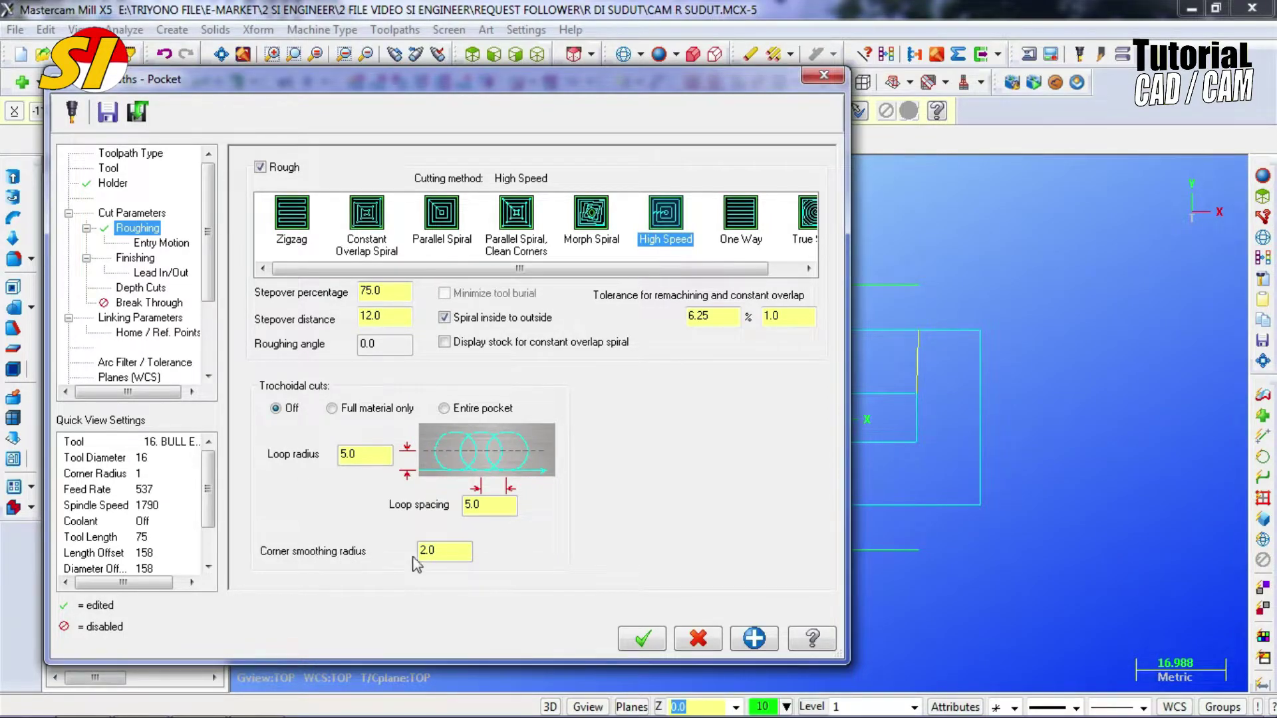
double_click(445, 547)
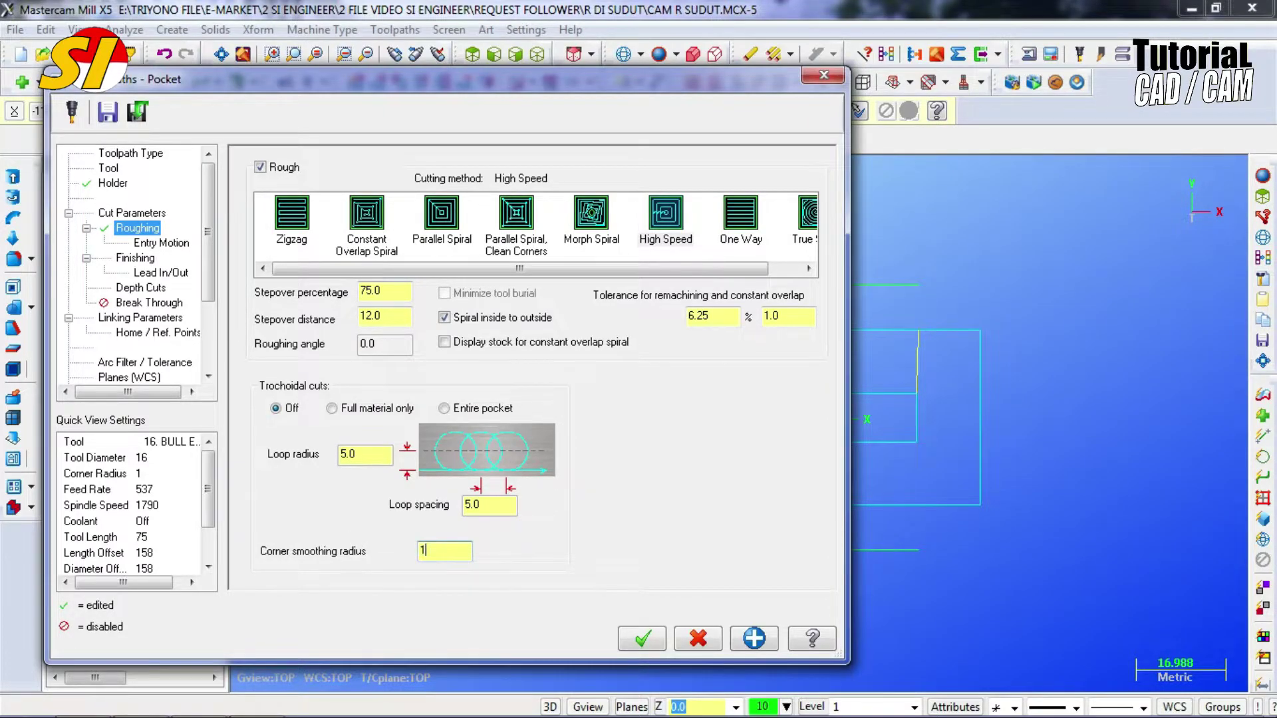
click(640, 637)
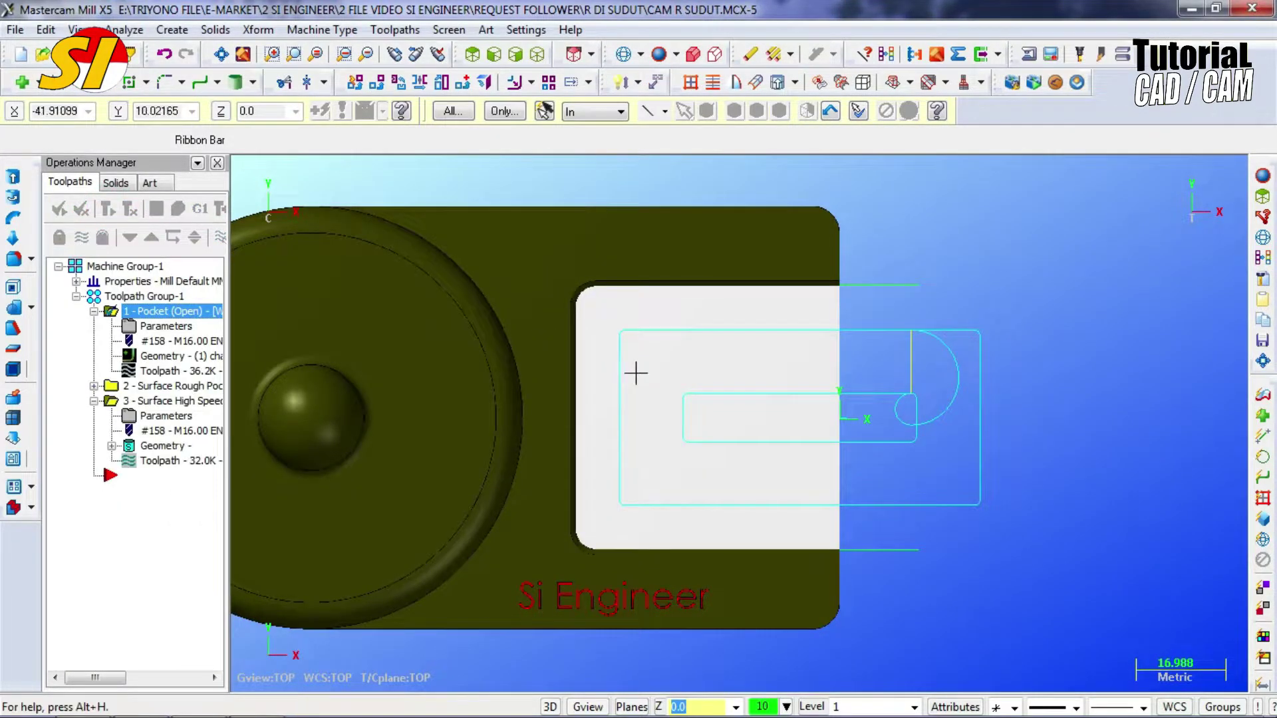
scroll(678, 363, up, 2)
click(624, 55)
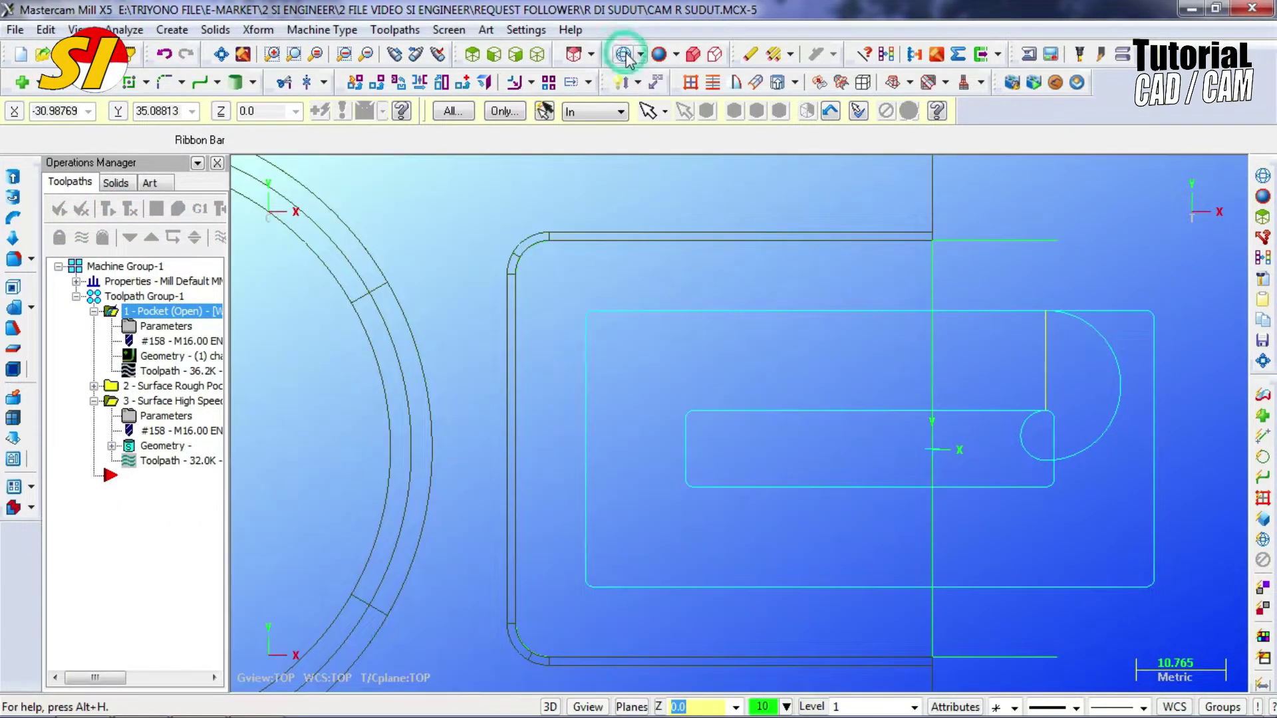
click(624, 56)
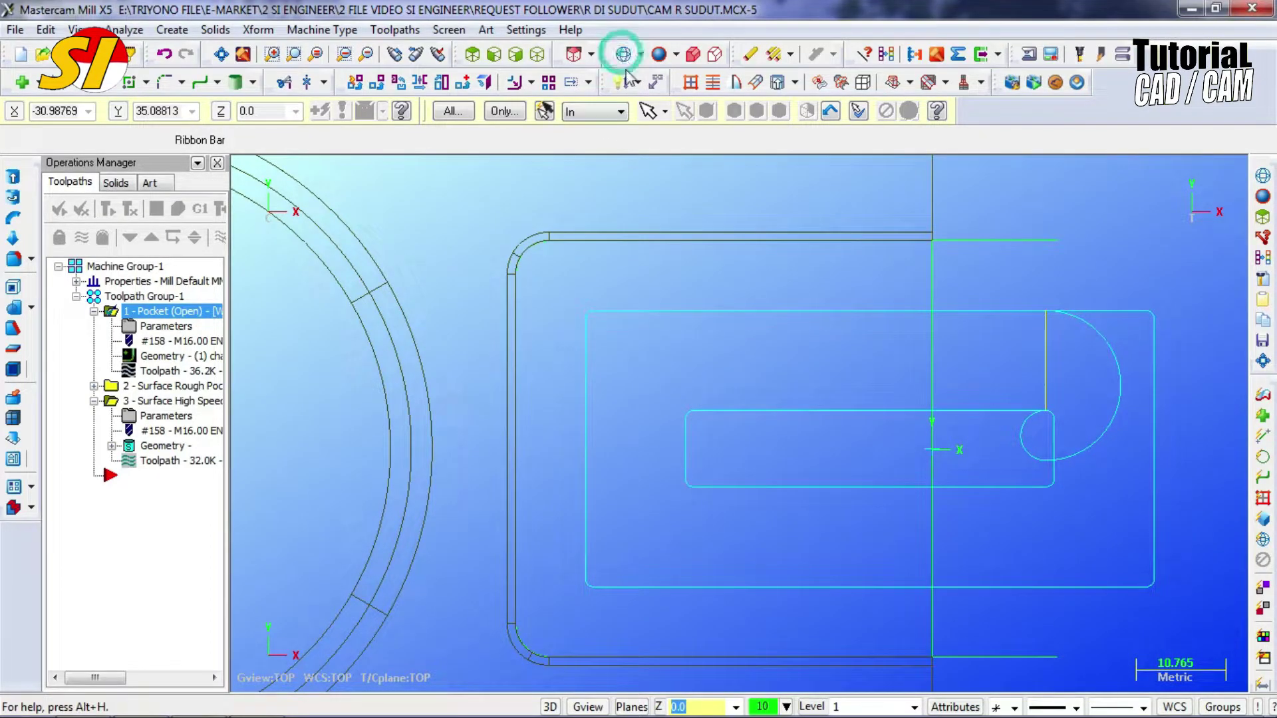
scroll(643, 301, down, 1)
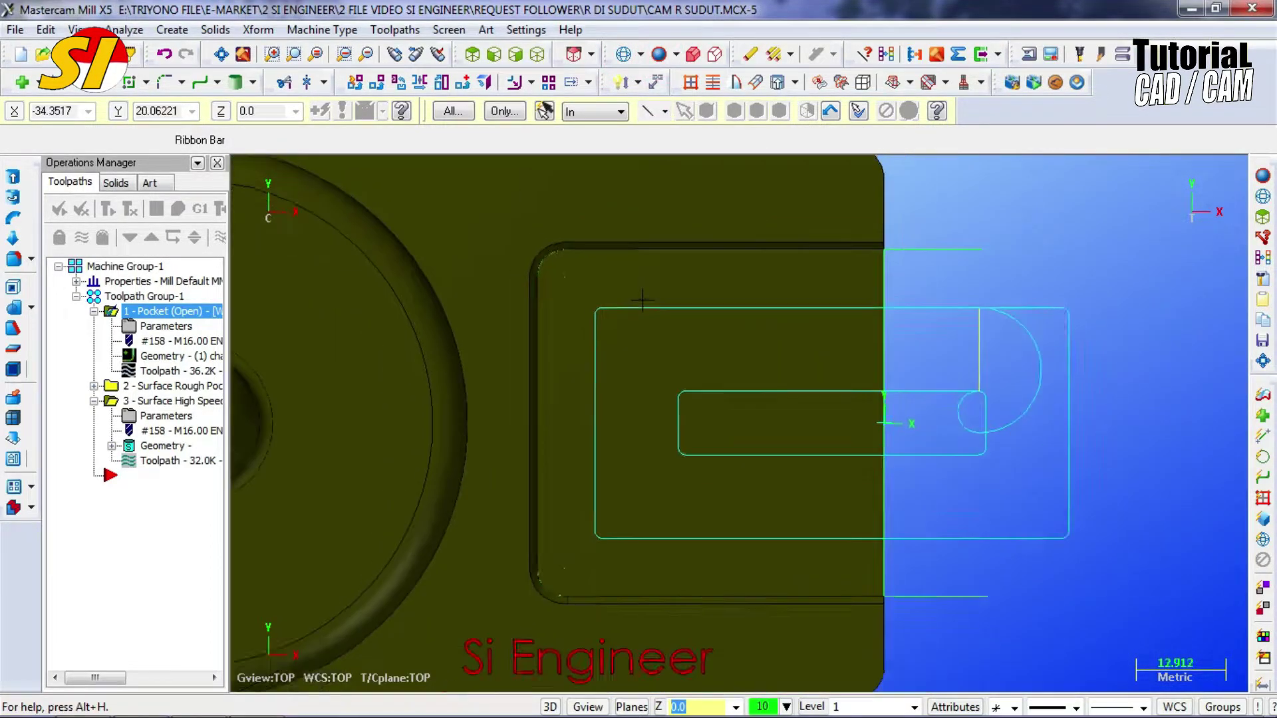
scroll(643, 300, down, 1)
- Review the toolpath type settings of the open pocket operation and close its parameters
click(184, 340)
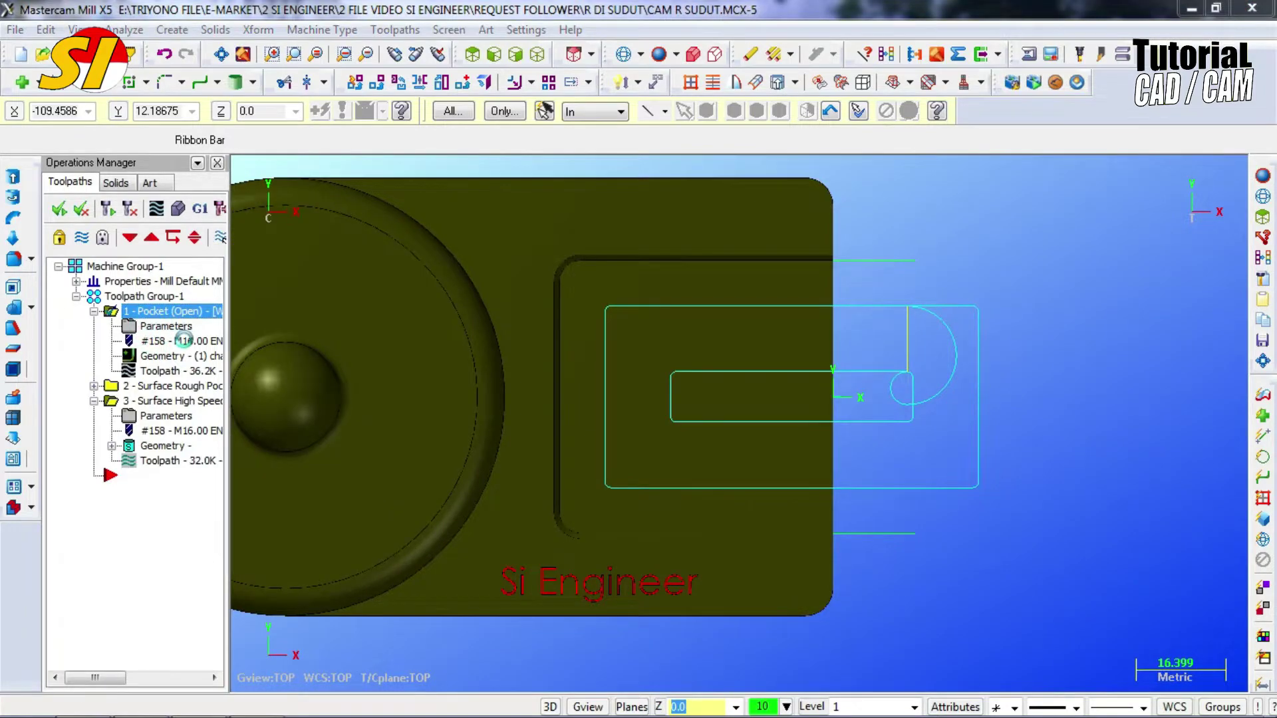
click(131, 153)
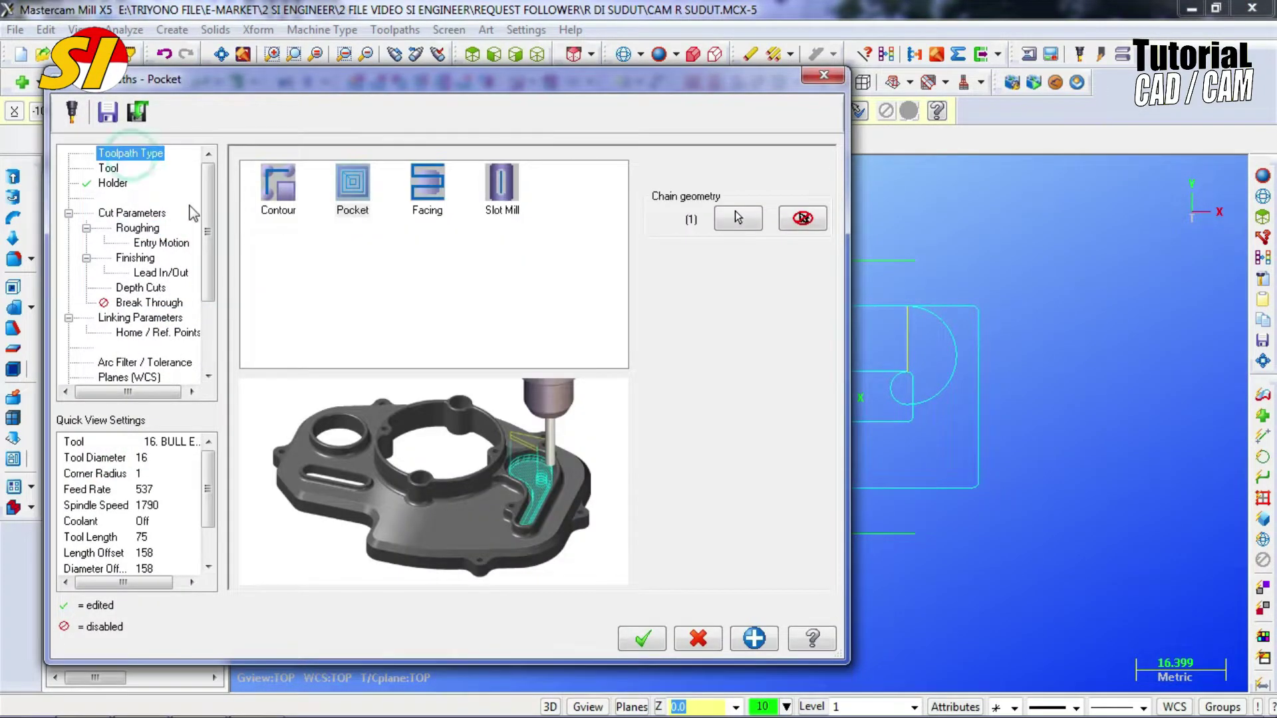
drag(385, 87, 184, 94)
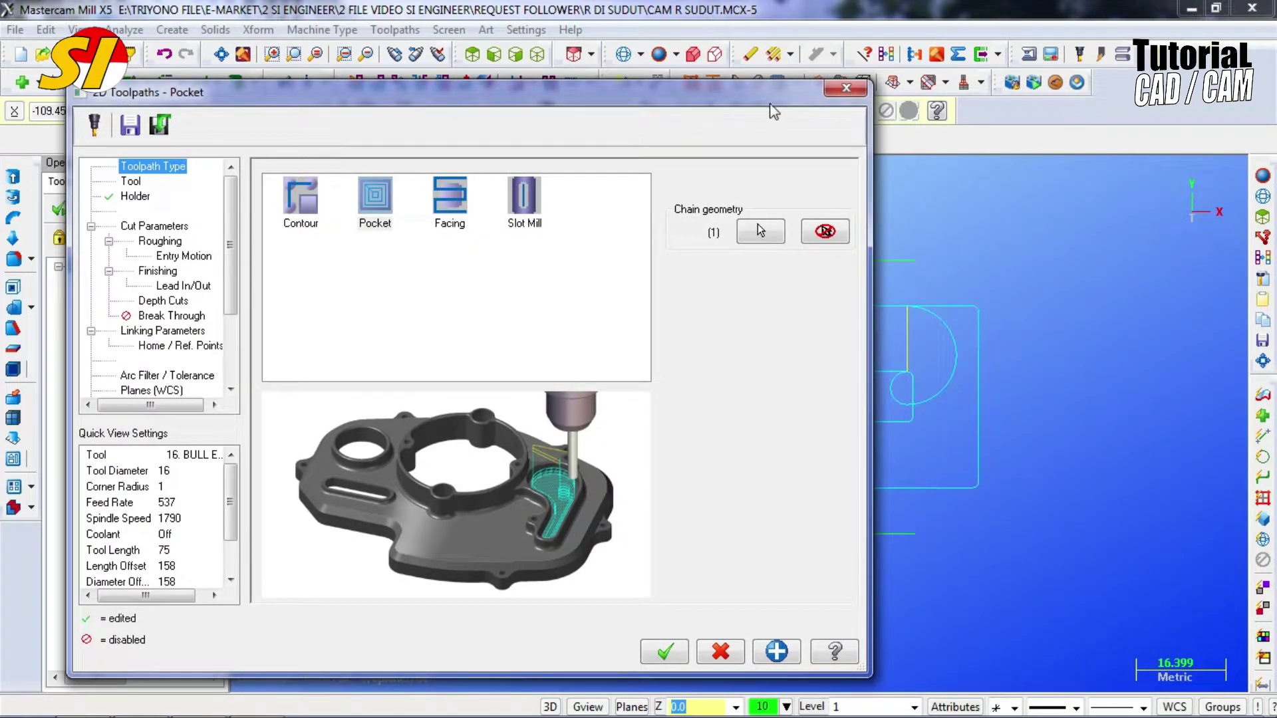
click(847, 88)
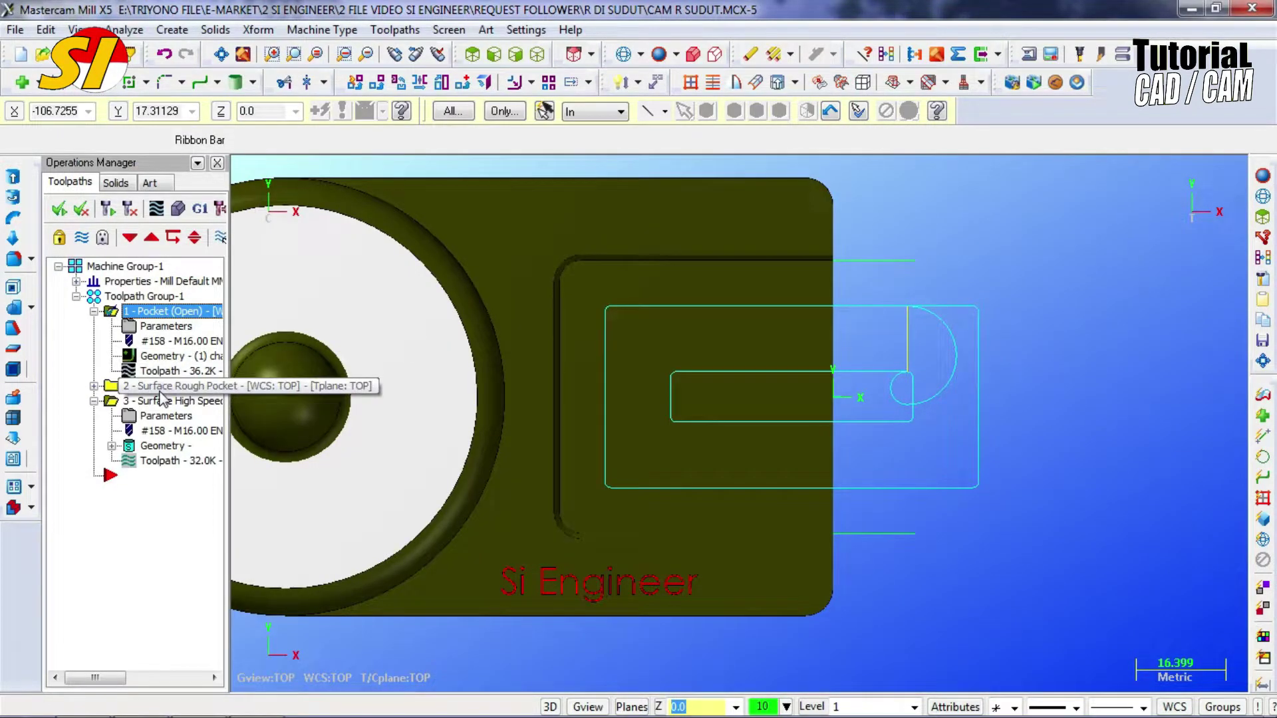
- Examine the cutting methods in the Surface Rough Pocket operation's pocket parameters, comparing True Spiral with High Speed
click(94, 386)
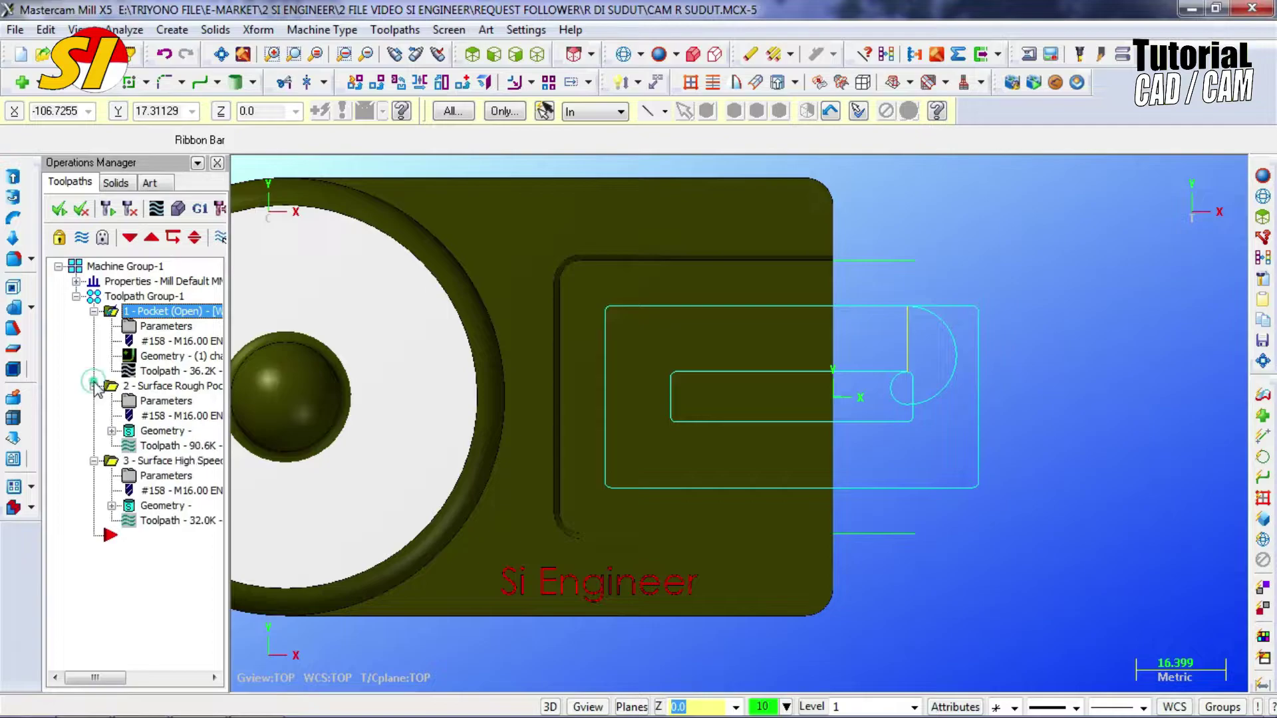
click(171, 401)
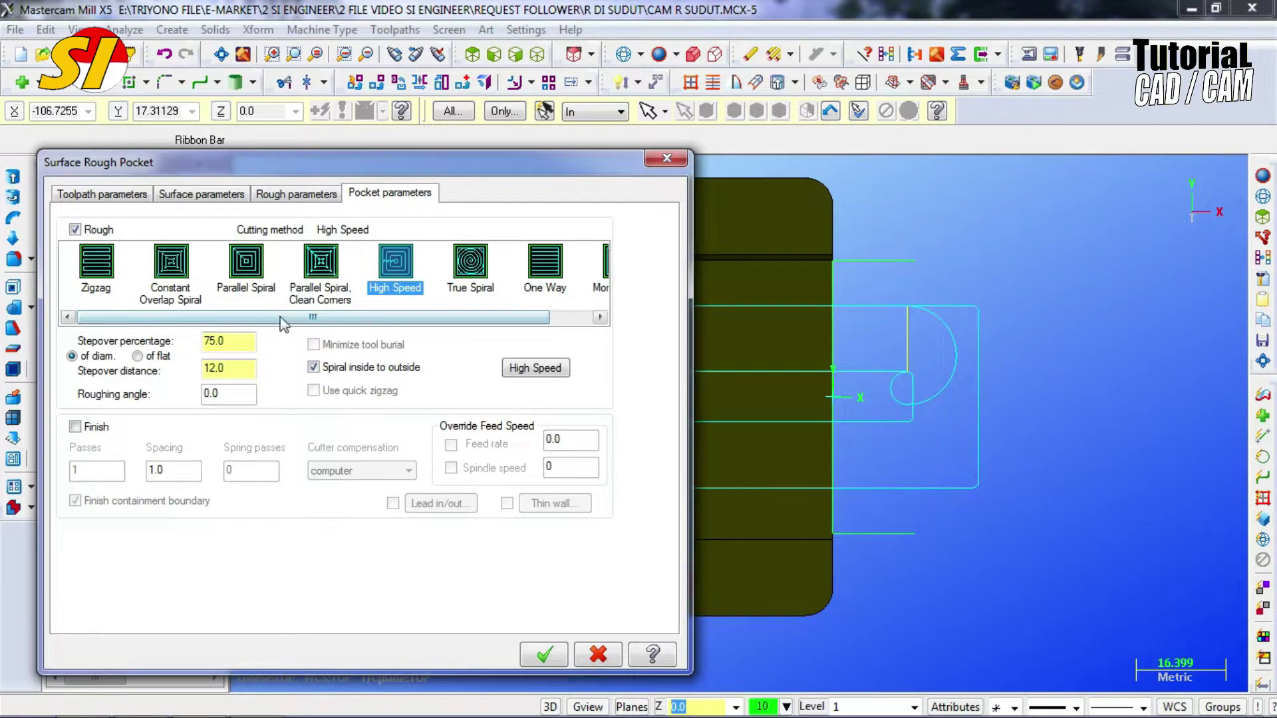
click(467, 271)
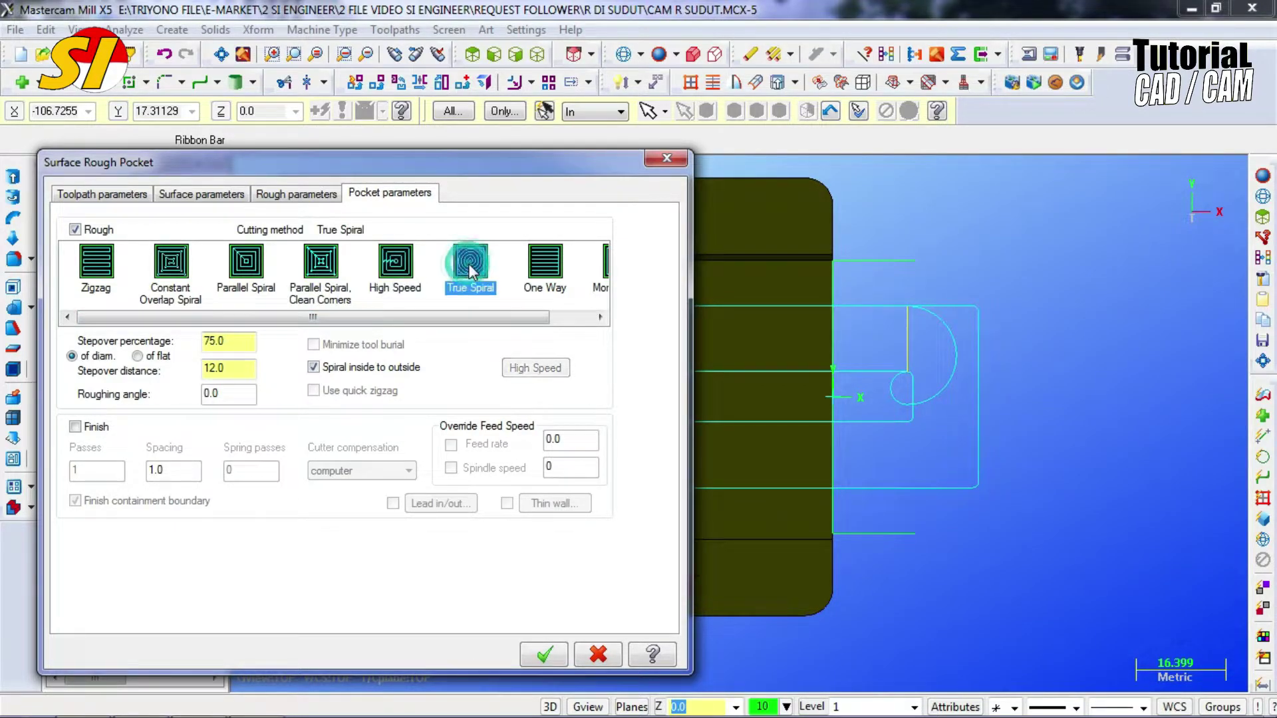
click(391, 272)
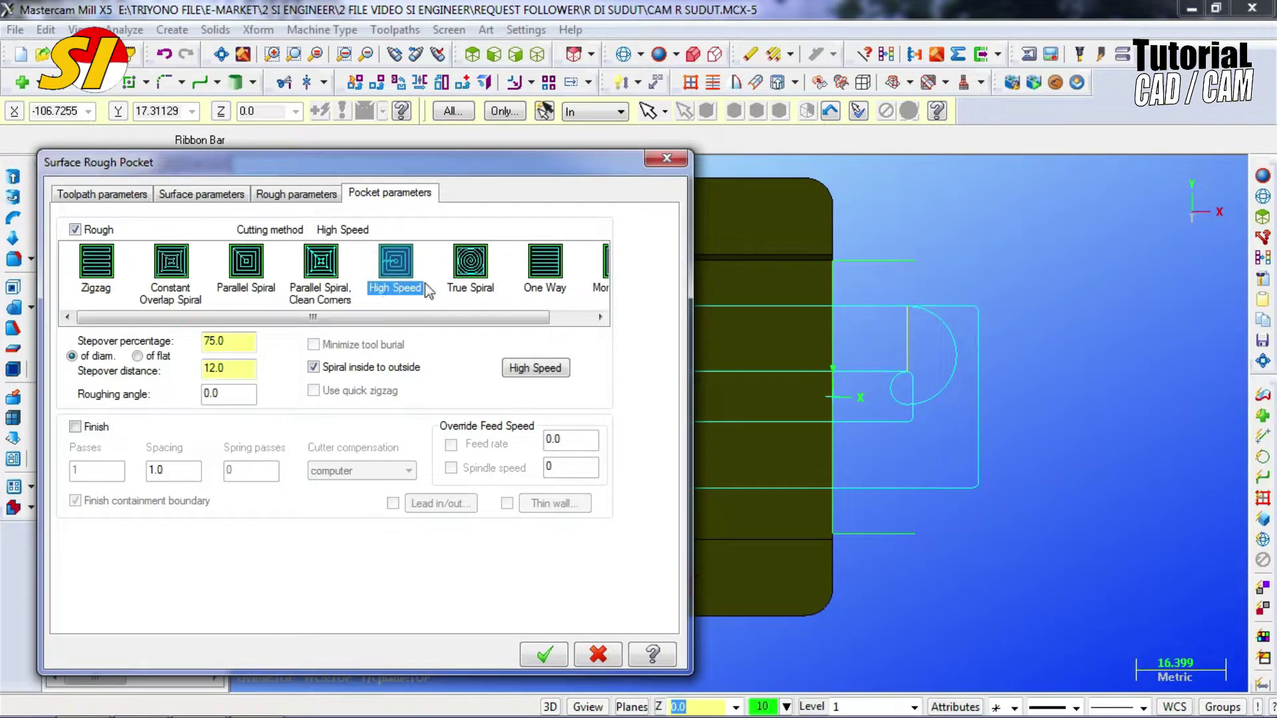
- Check the corner rounding radius in the High Speed parameters and accept the Surface Rough Pocket operation
click(535, 369)
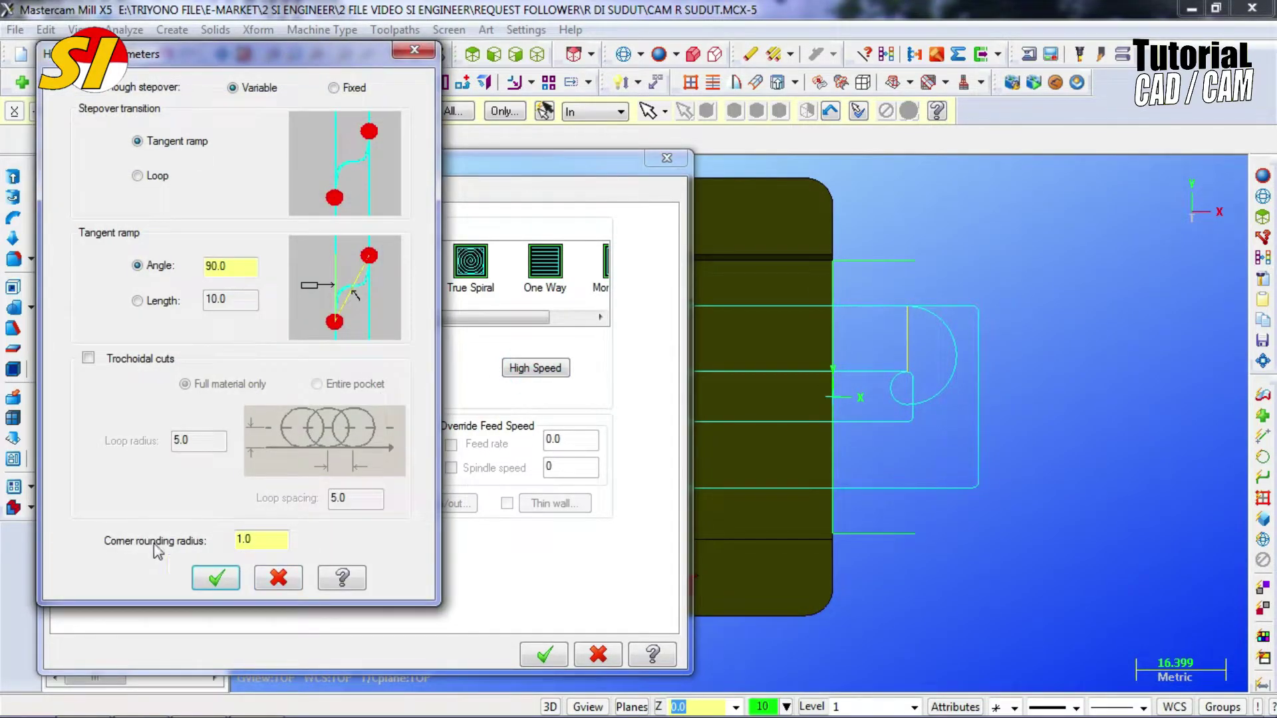
drag(280, 541, 164, 545)
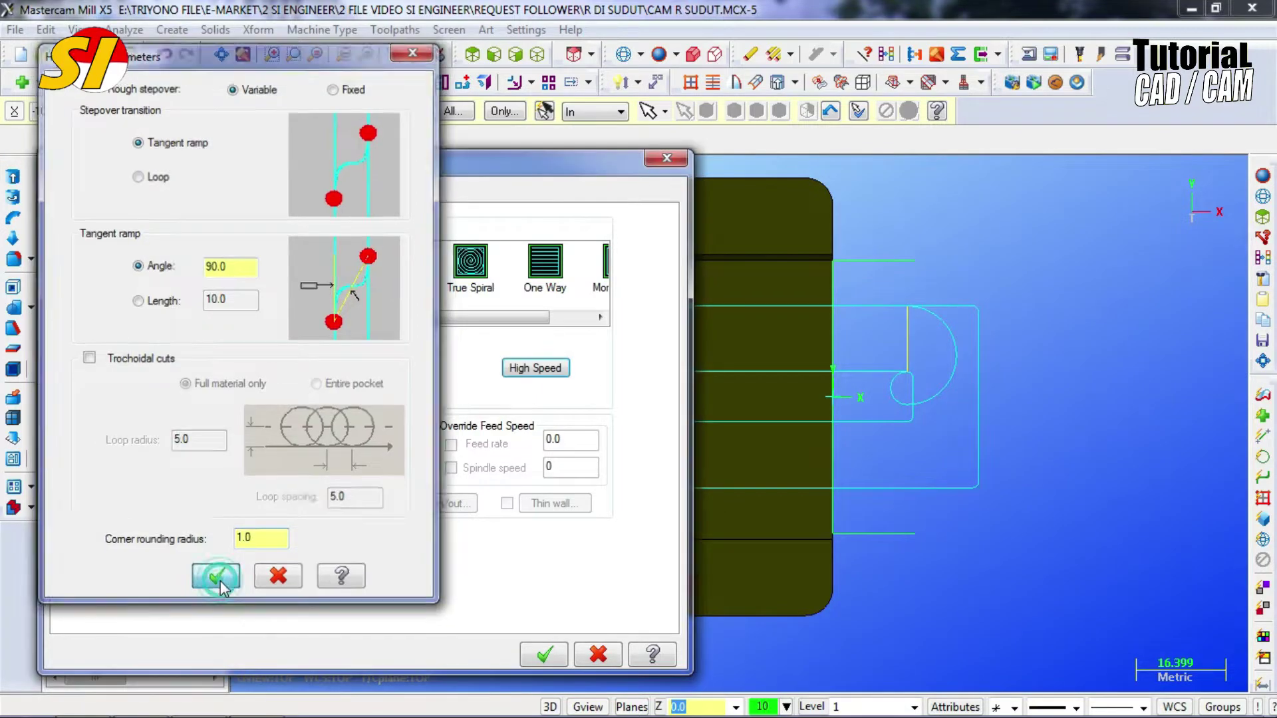
click(221, 581)
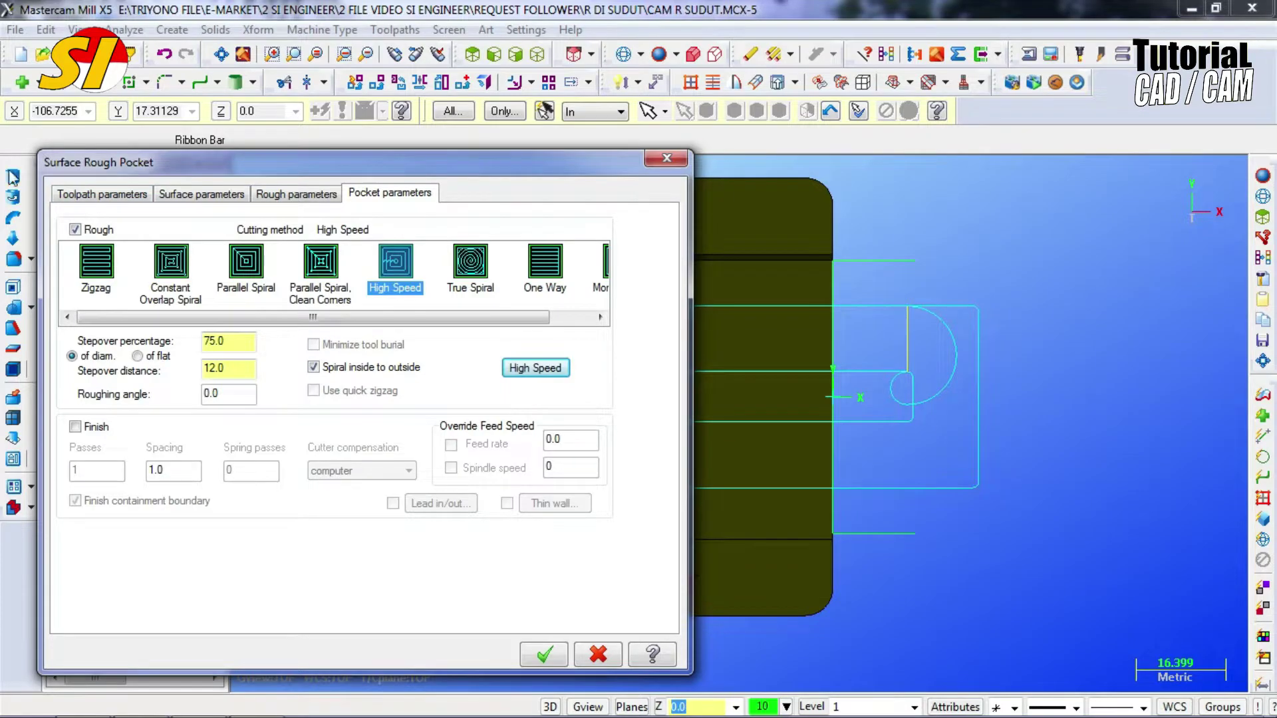
click(544, 658)
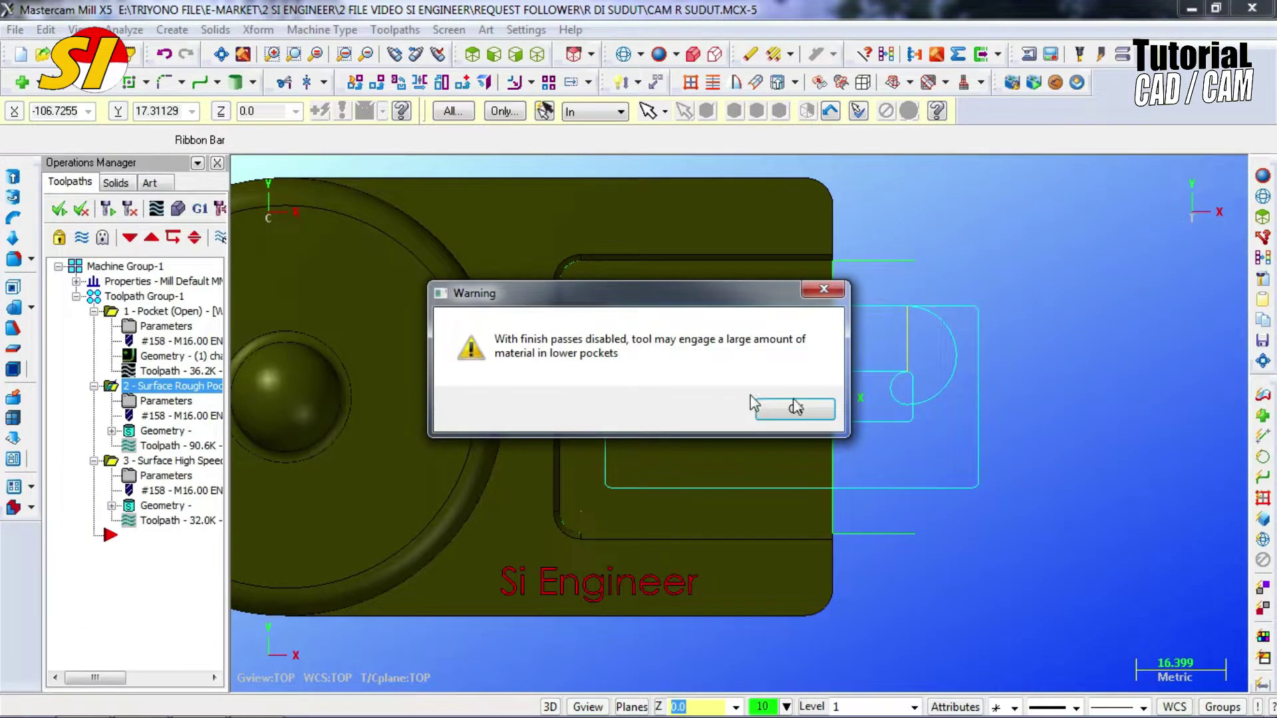
click(795, 408)
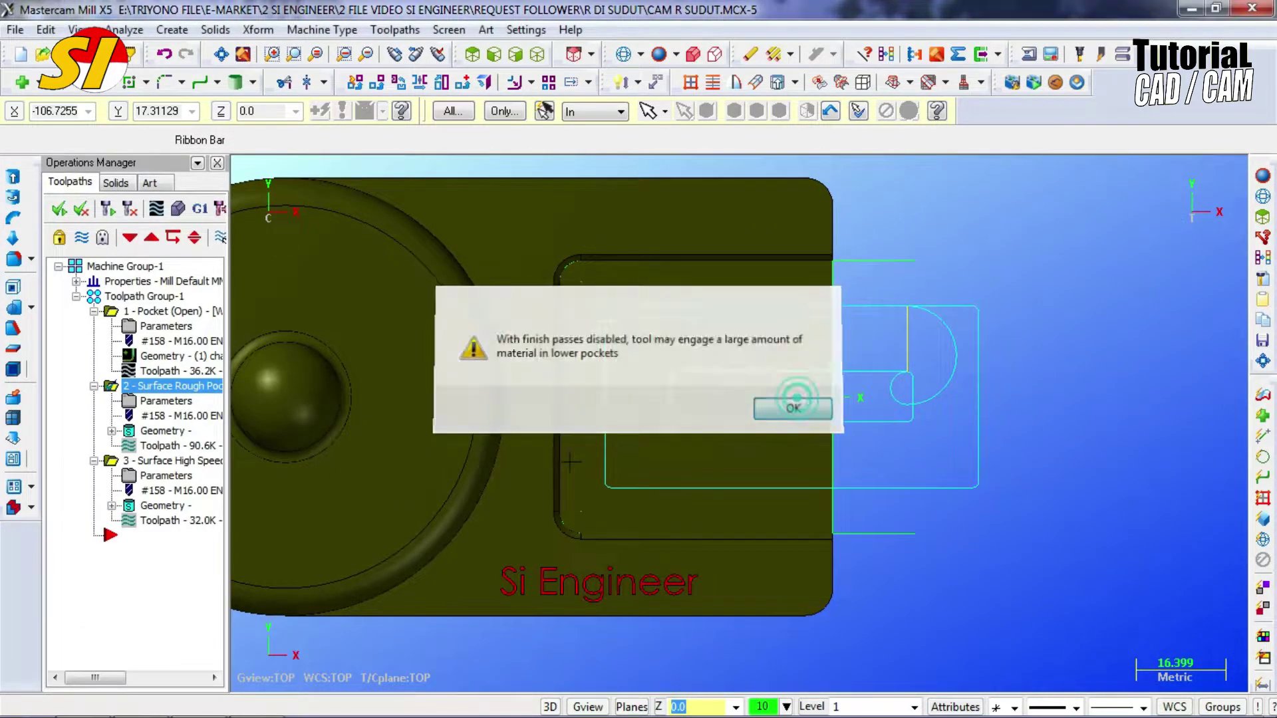
- Examine the toolpath fillet setting under the arc filter and tolerance parameters of the Surface High Speed area clearance operation
click(169, 478)
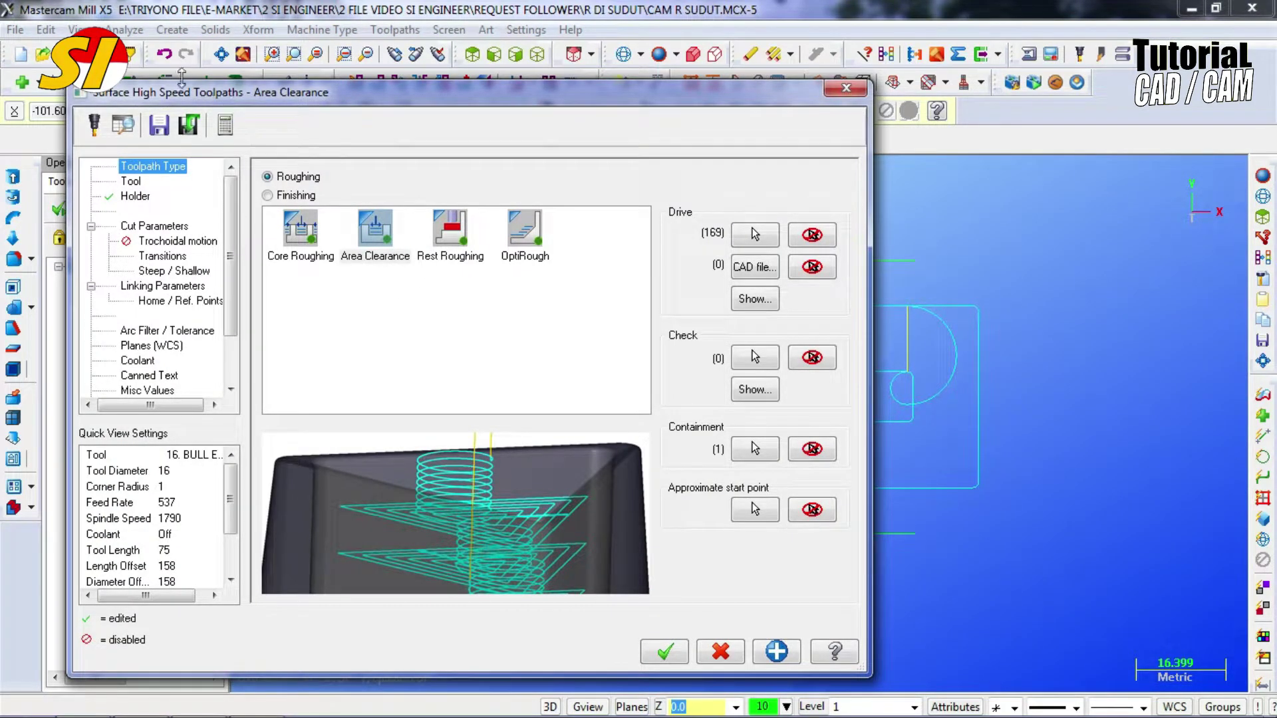
key(Escape)
click(395, 29)
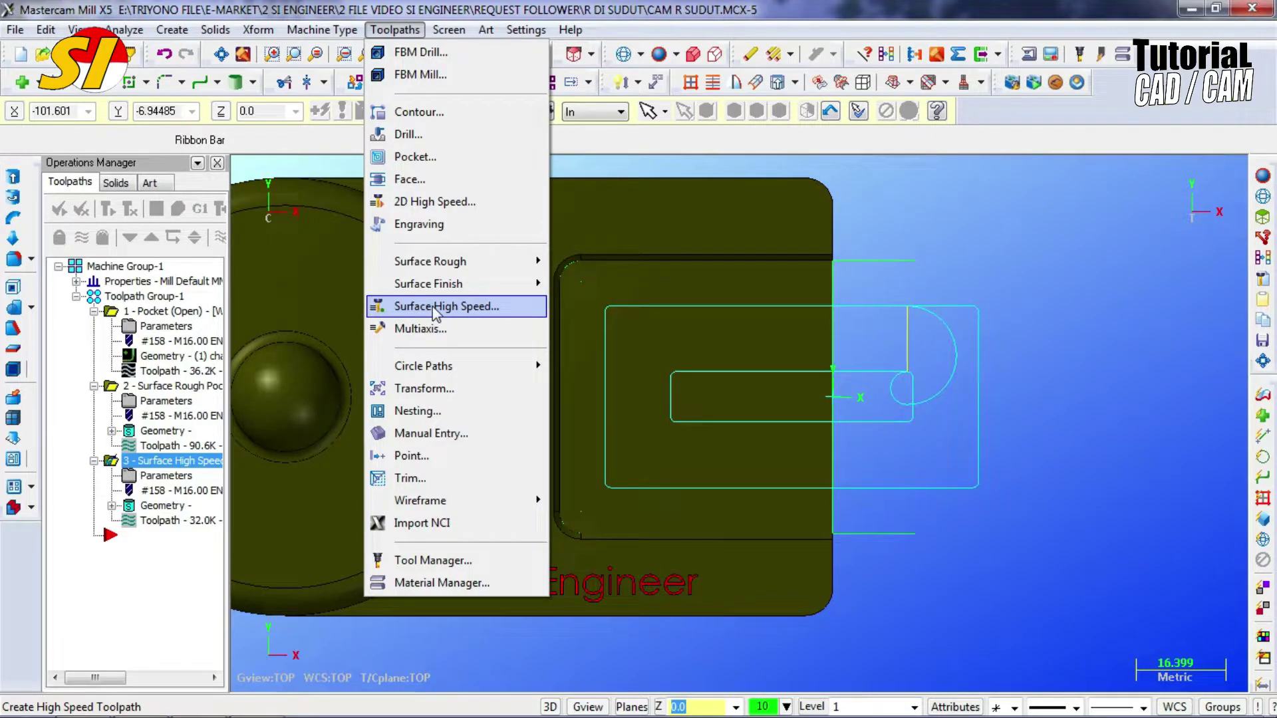
mouse_move(446, 269)
click(147, 473)
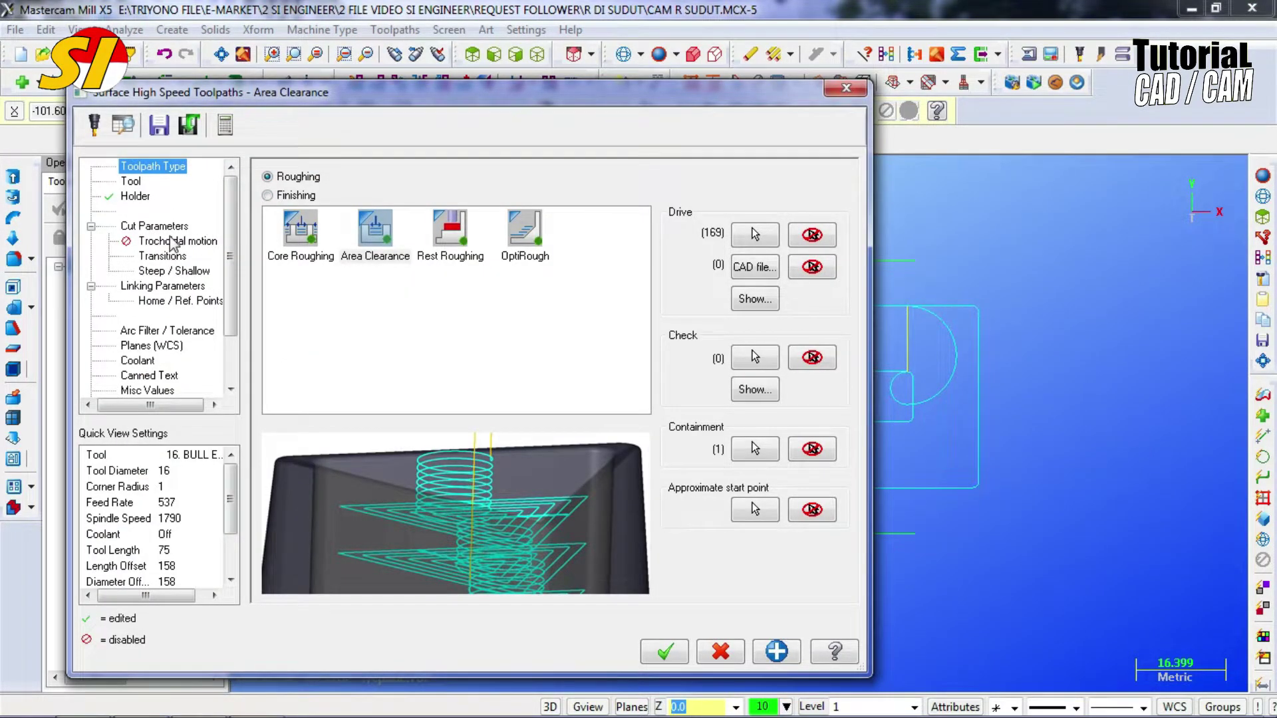
click(197, 332)
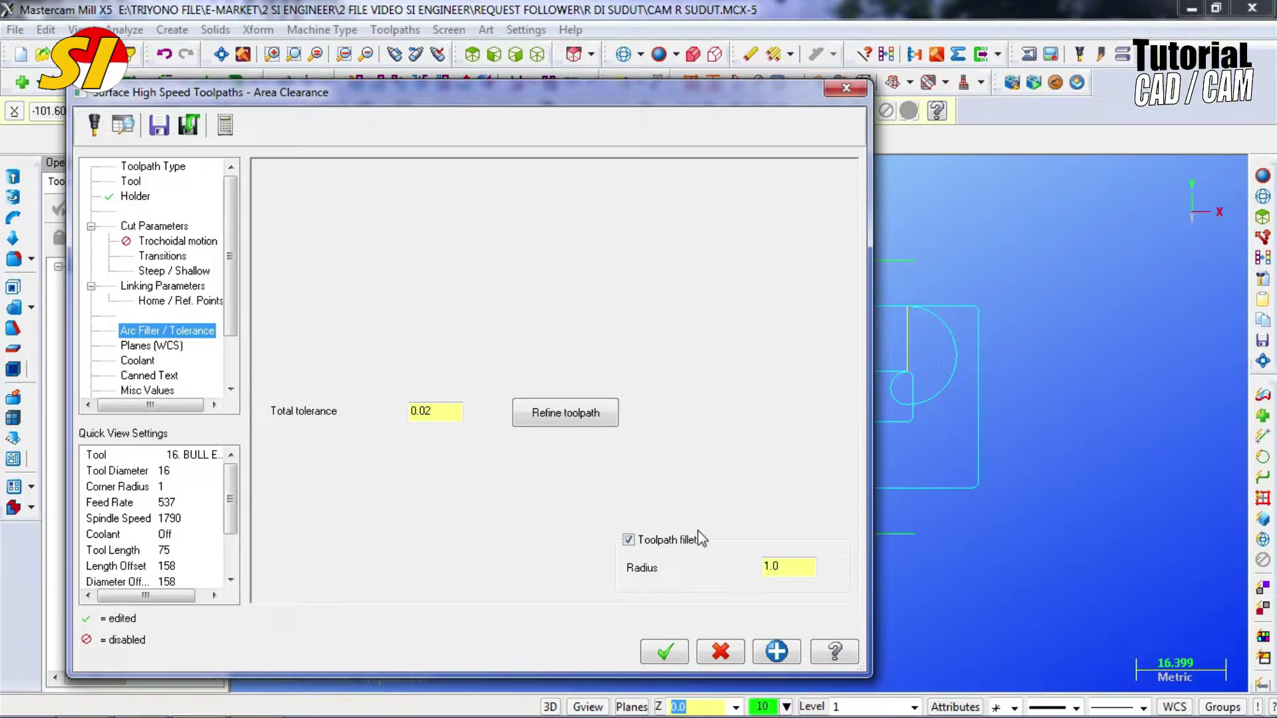
click(777, 651)
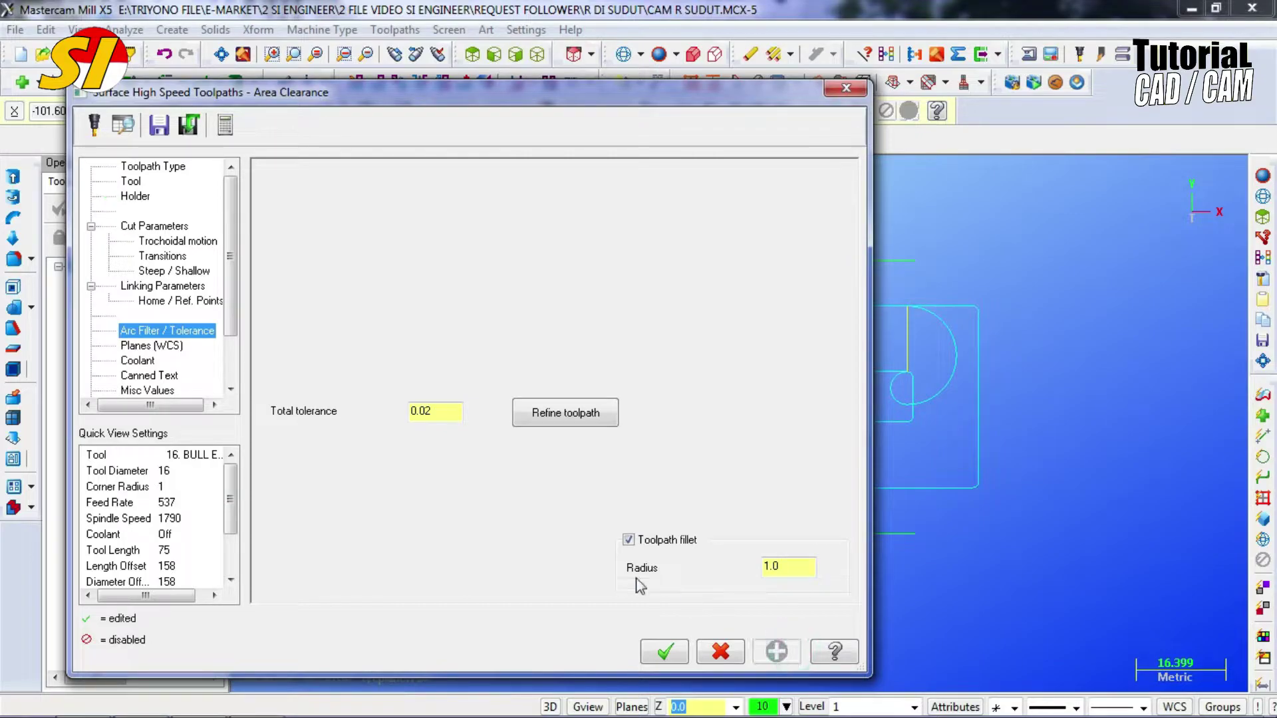
click(846, 88)
- View the toolpath on the part at an angle and collapse the two pocket operations in the toolpath group
scroll(674, 369, down, 4)
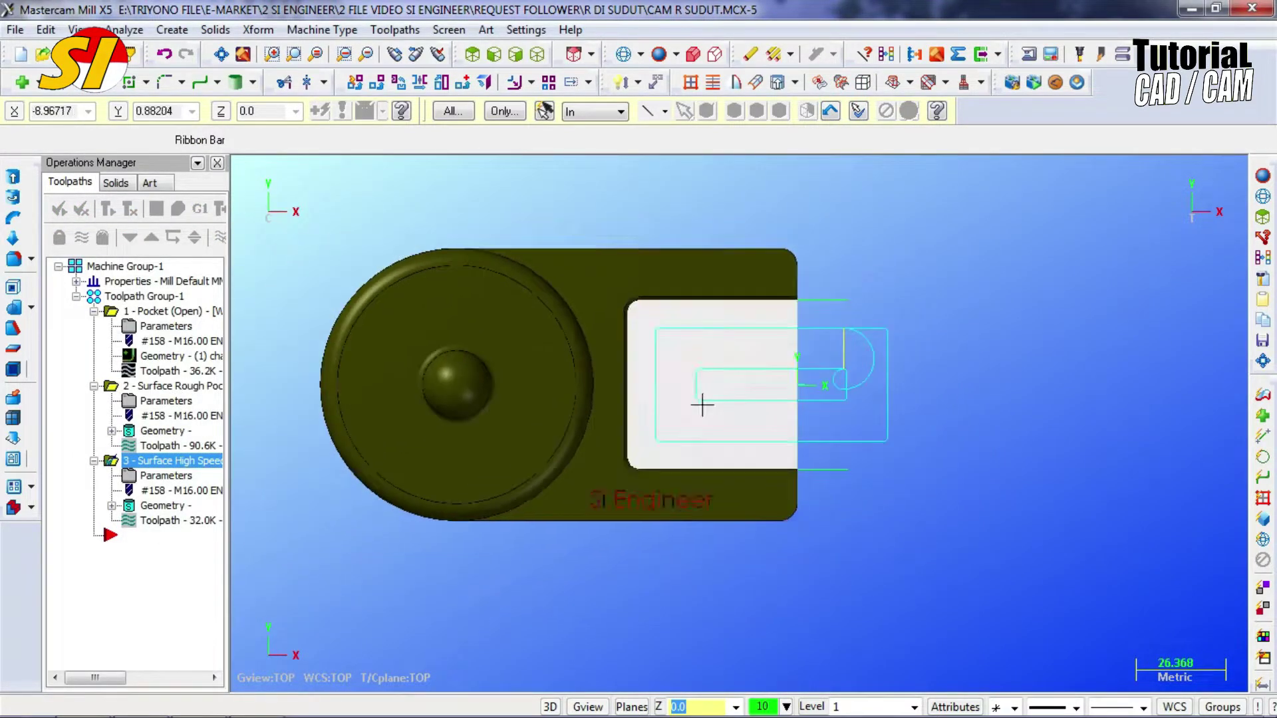
middle_drag(634, 381, 720, 367)
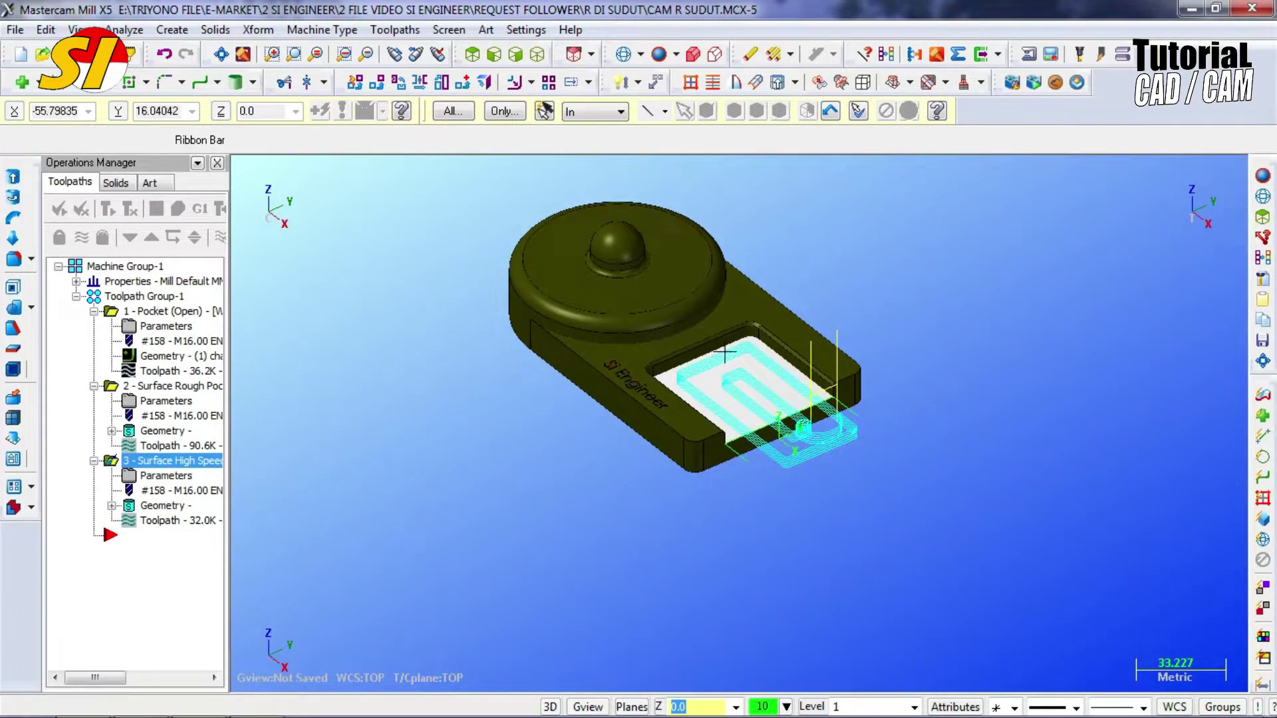
scroll(722, 362, up, 1)
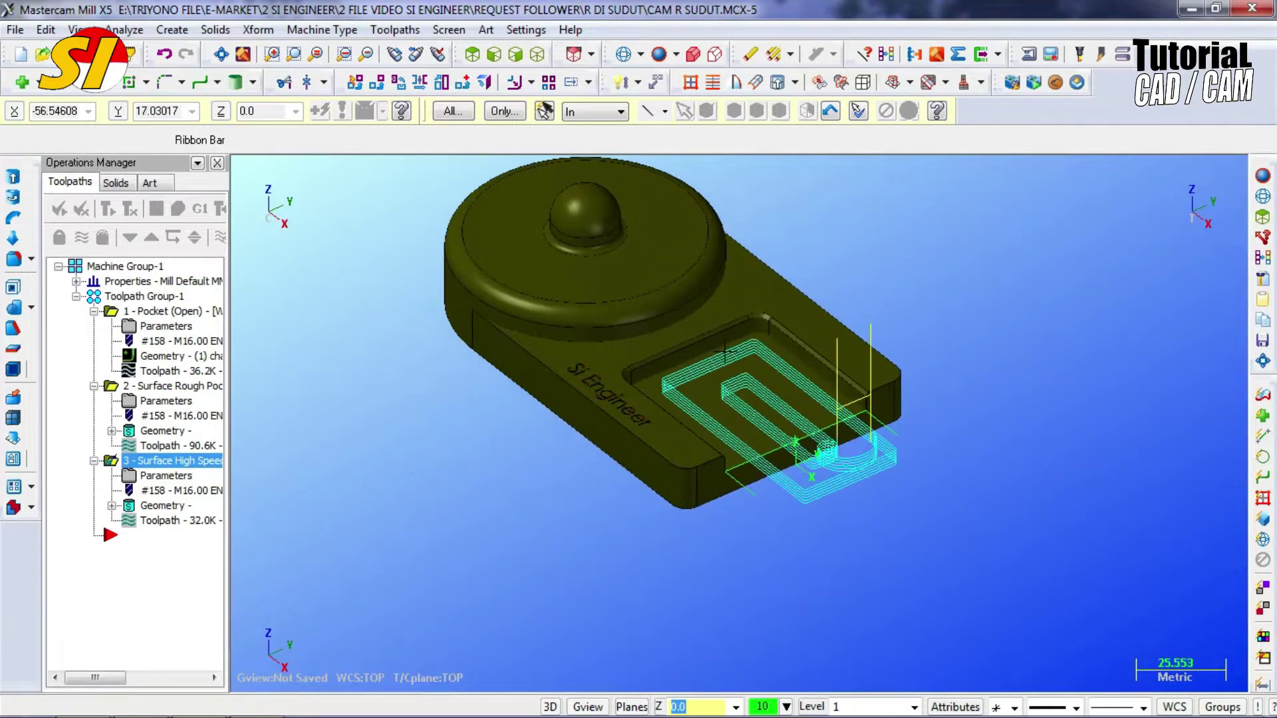
click(94, 385)
click(94, 311)
click(136, 296)
click(821, 381)
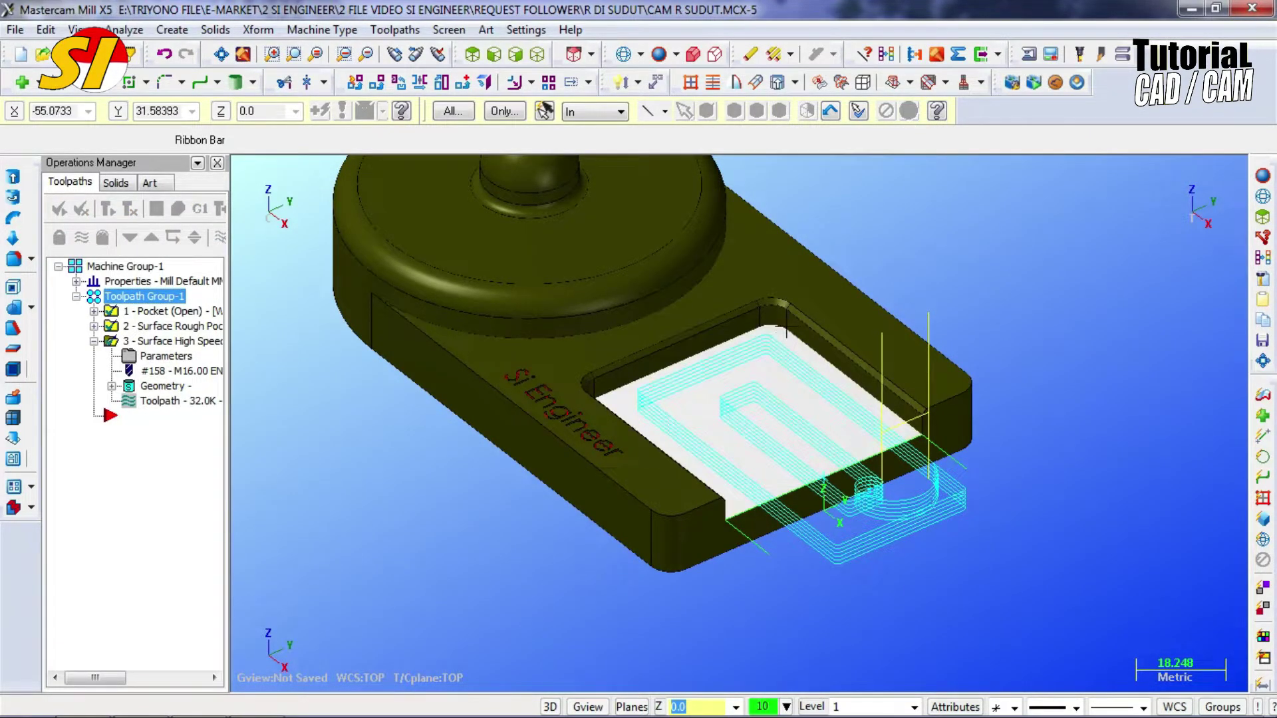
- Duplicate the open pocket operation at the end of the toolpath group and change the copy's toolpath type to Contour
click(166, 312)
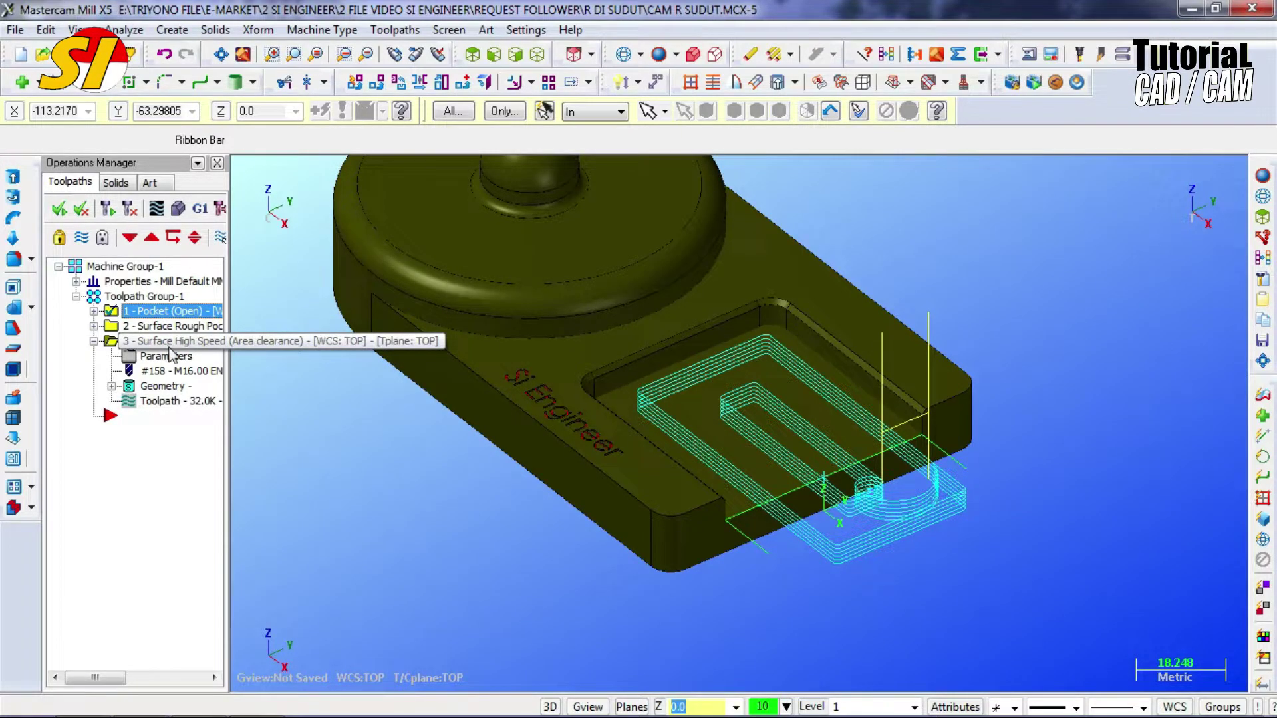
key(ctrl+v)
click(94, 416)
click(166, 433)
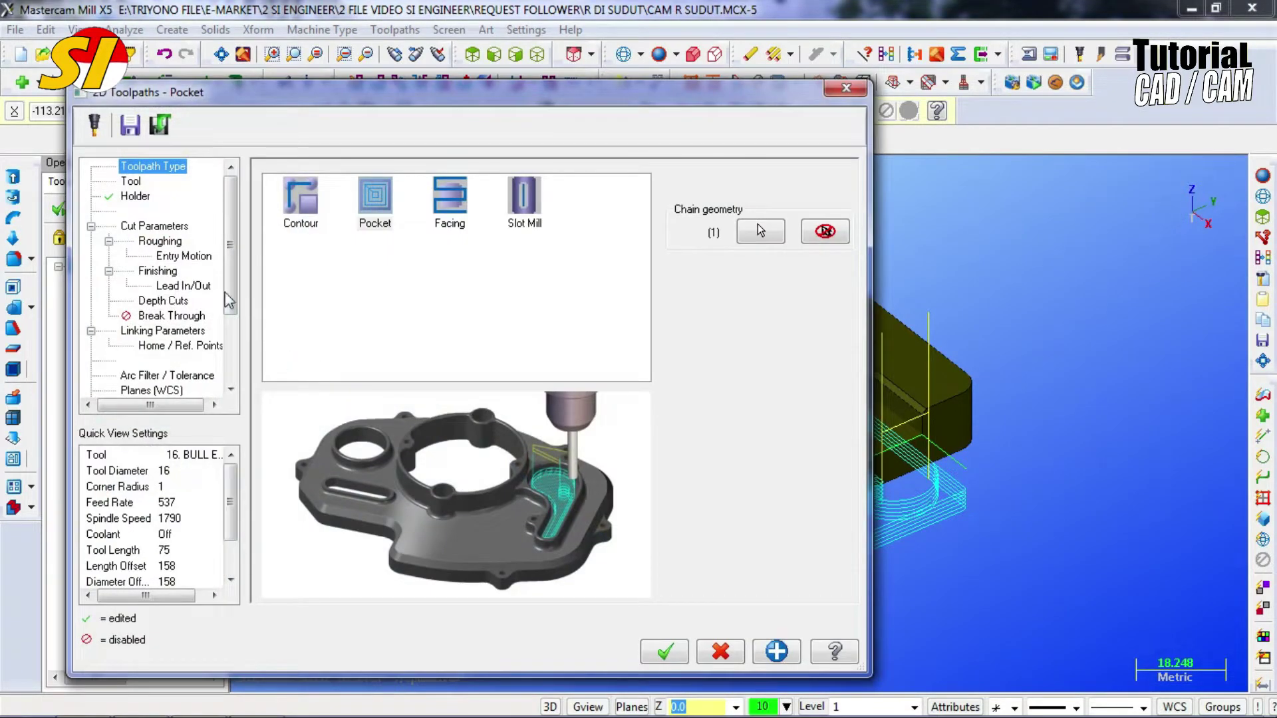
click(303, 199)
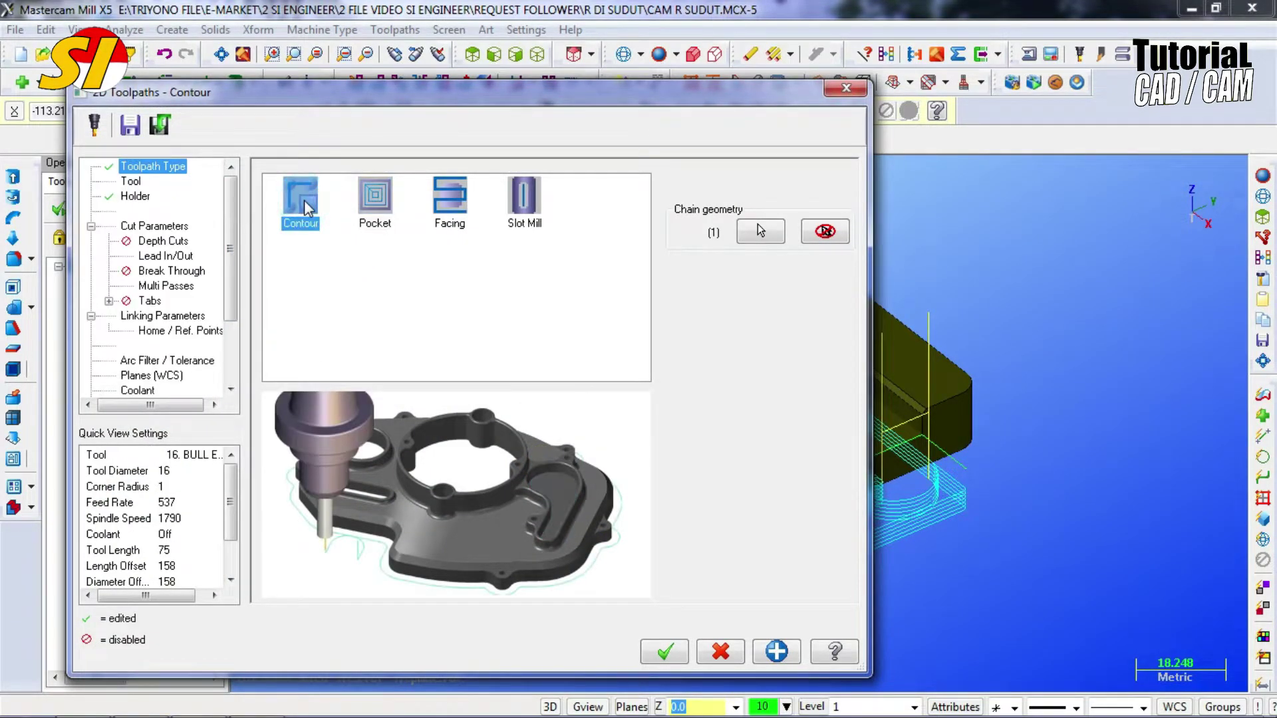
- Set the contour type in the copied operation's cut parameters to Remachining
click(171, 226)
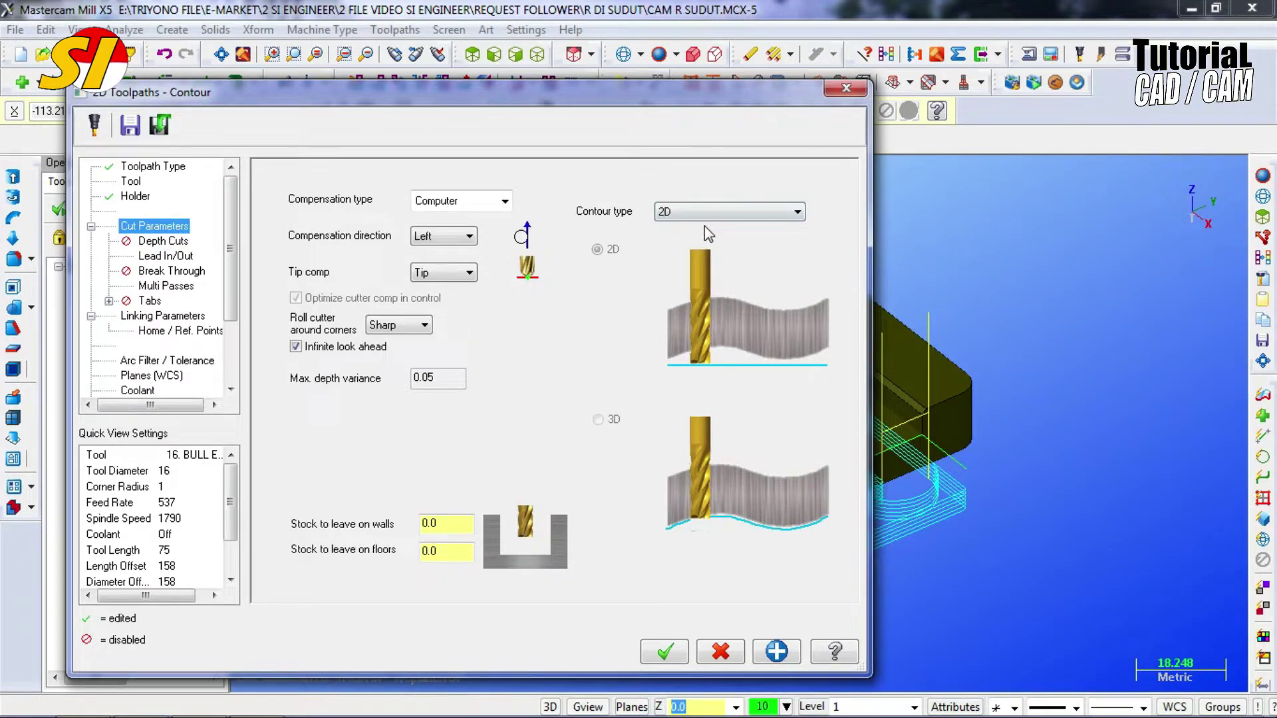
click(679, 212)
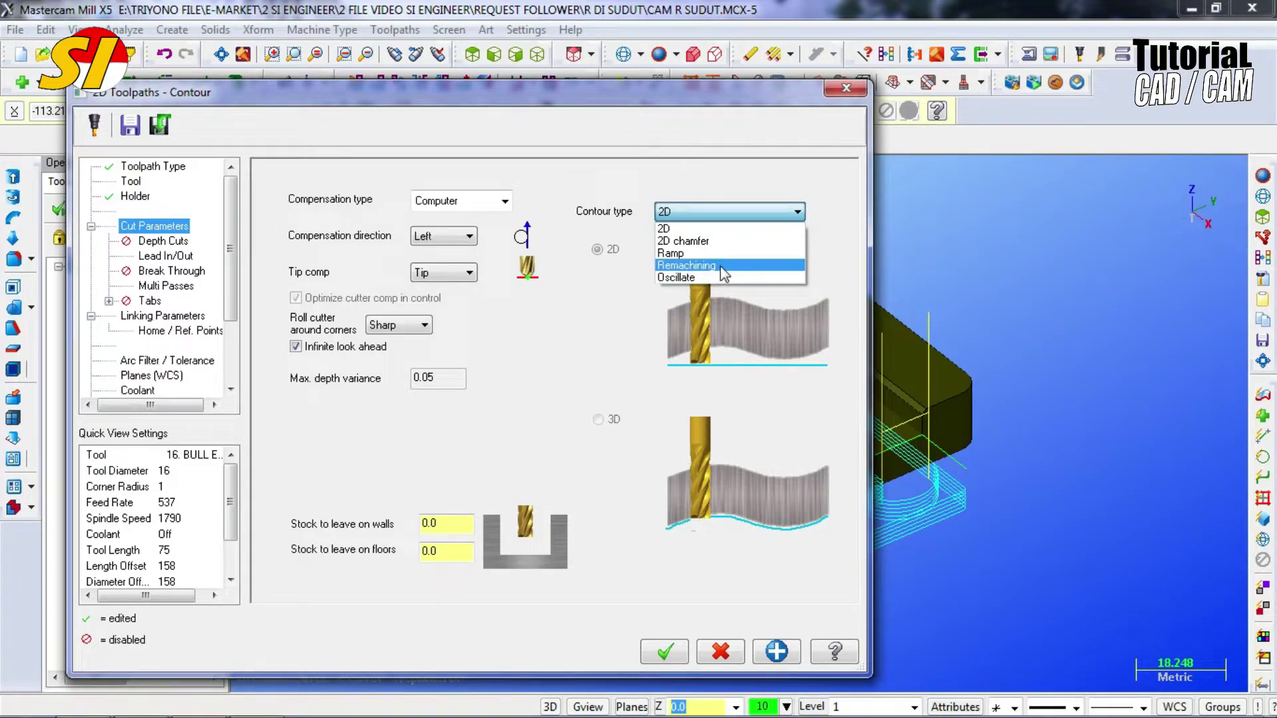
click(721, 267)
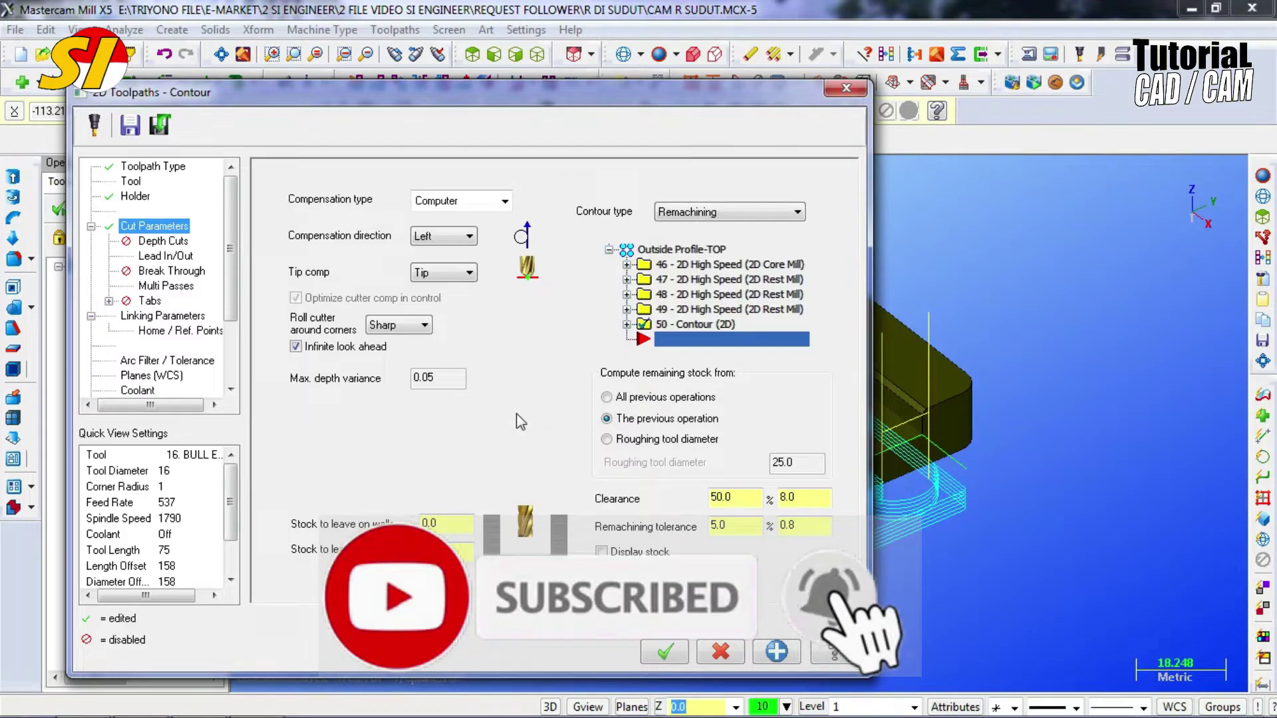
- Open the tool library for the contour operation and filter the tool list to flat end mills only
click(131, 182)
click(326, 474)
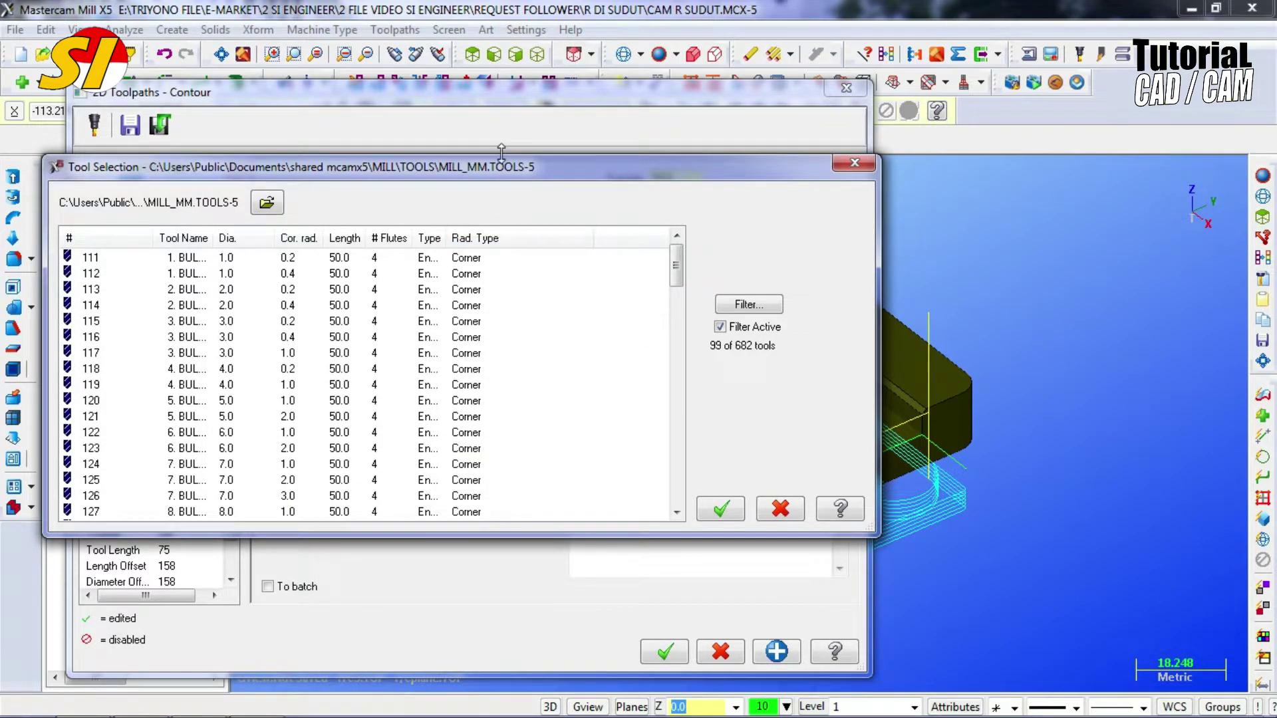
drag(504, 166, 509, 81)
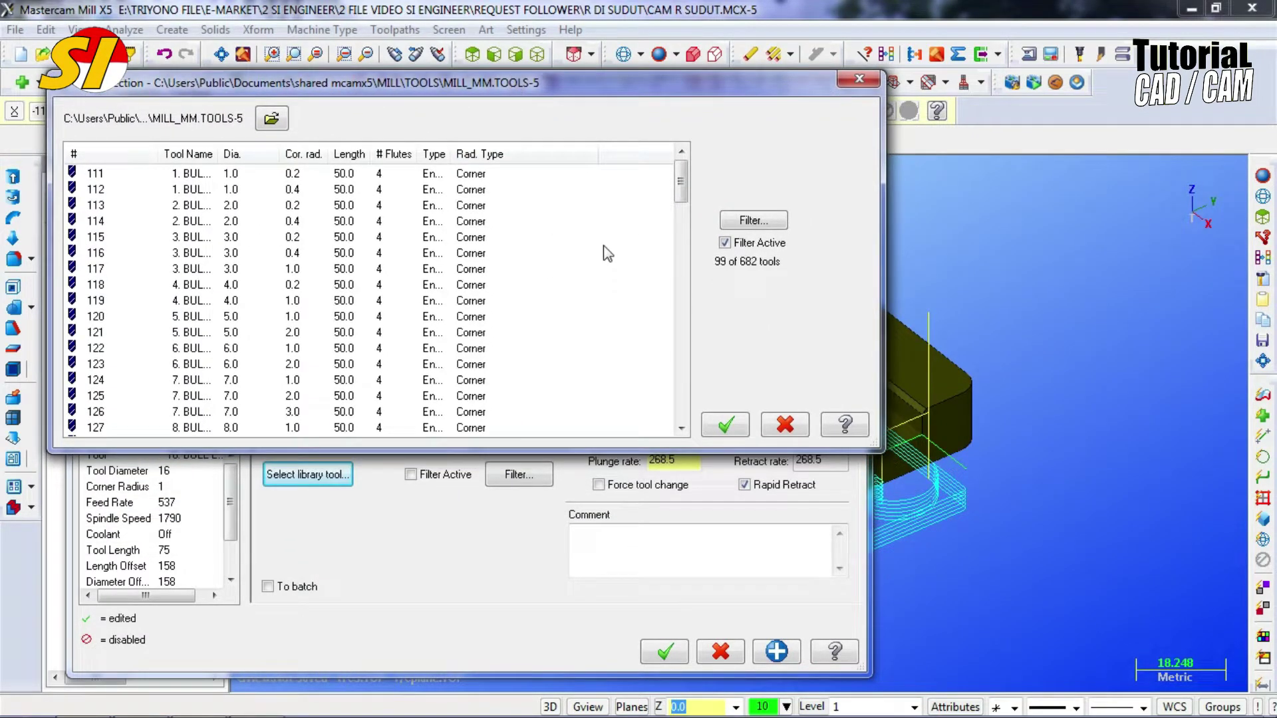
drag(681, 195, 682, 204)
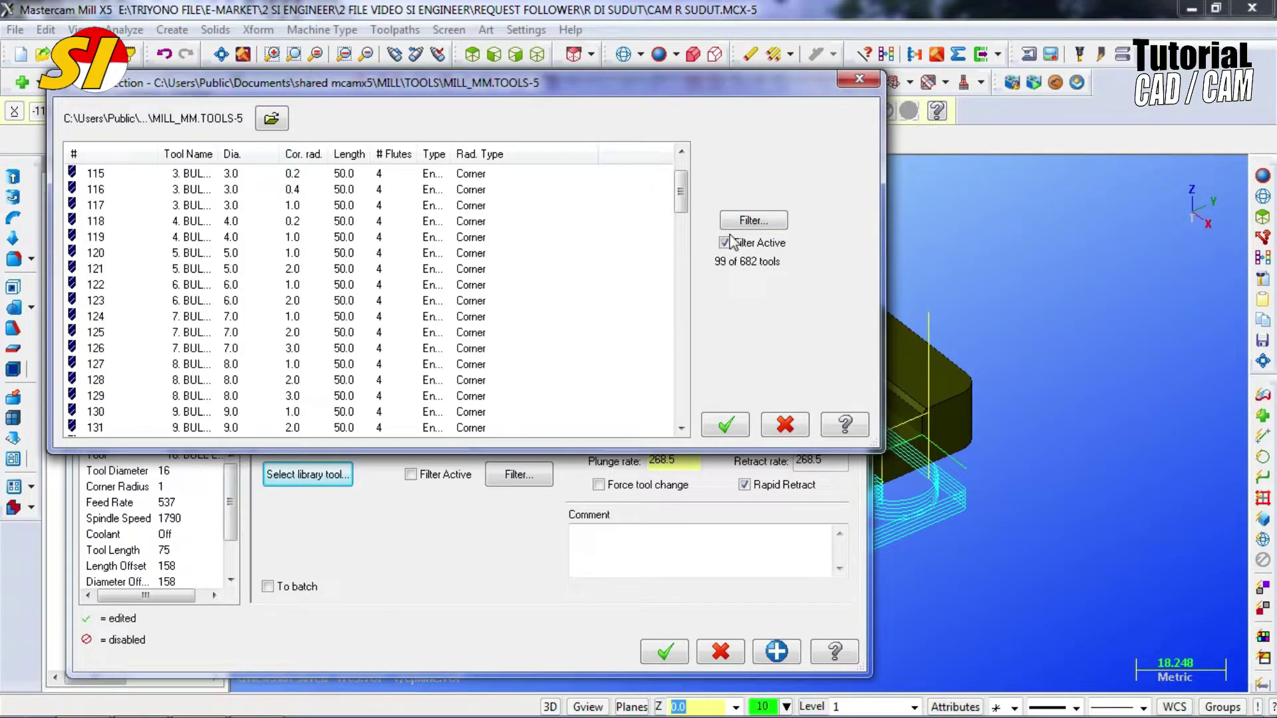
click(767, 223)
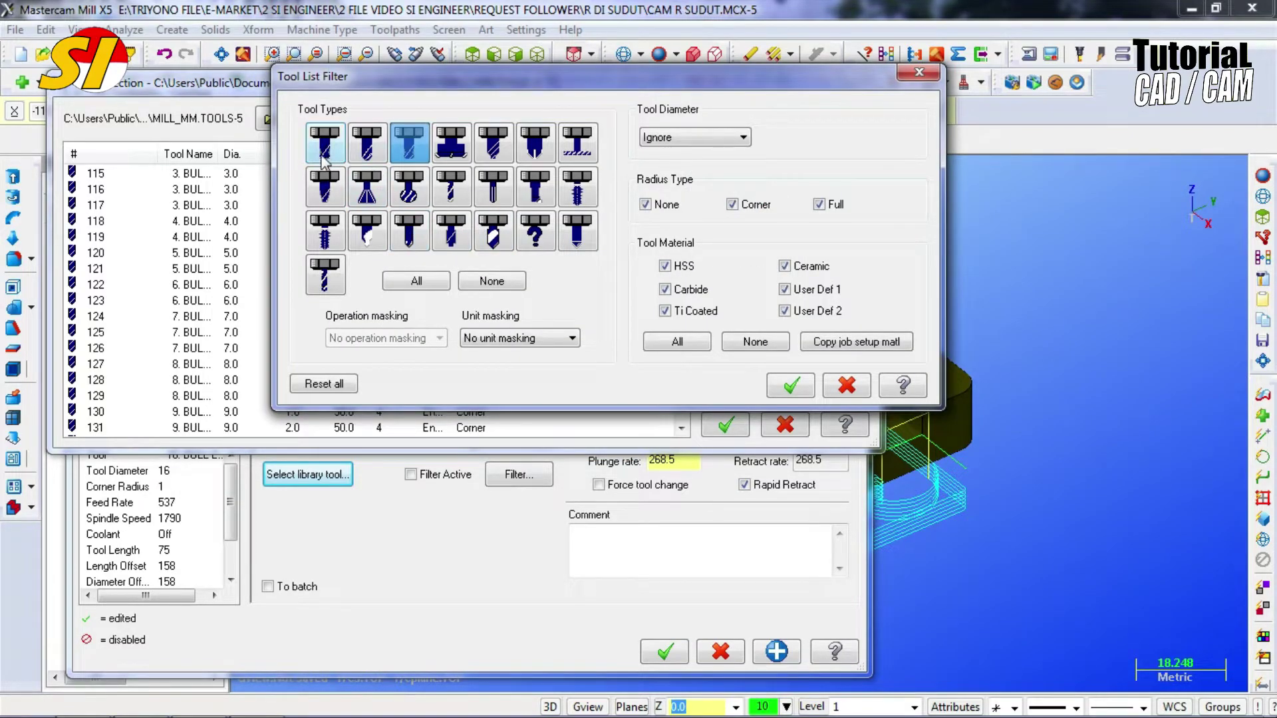
click(324, 160)
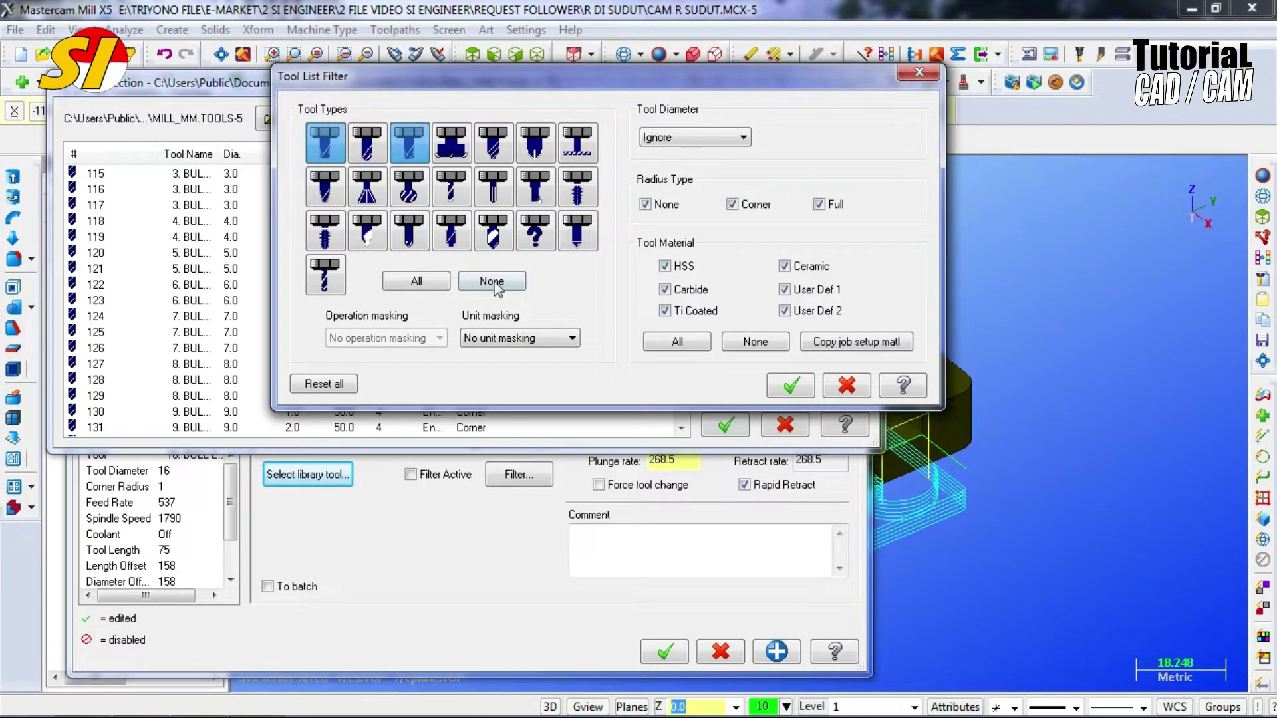
click(495, 283)
click(325, 150)
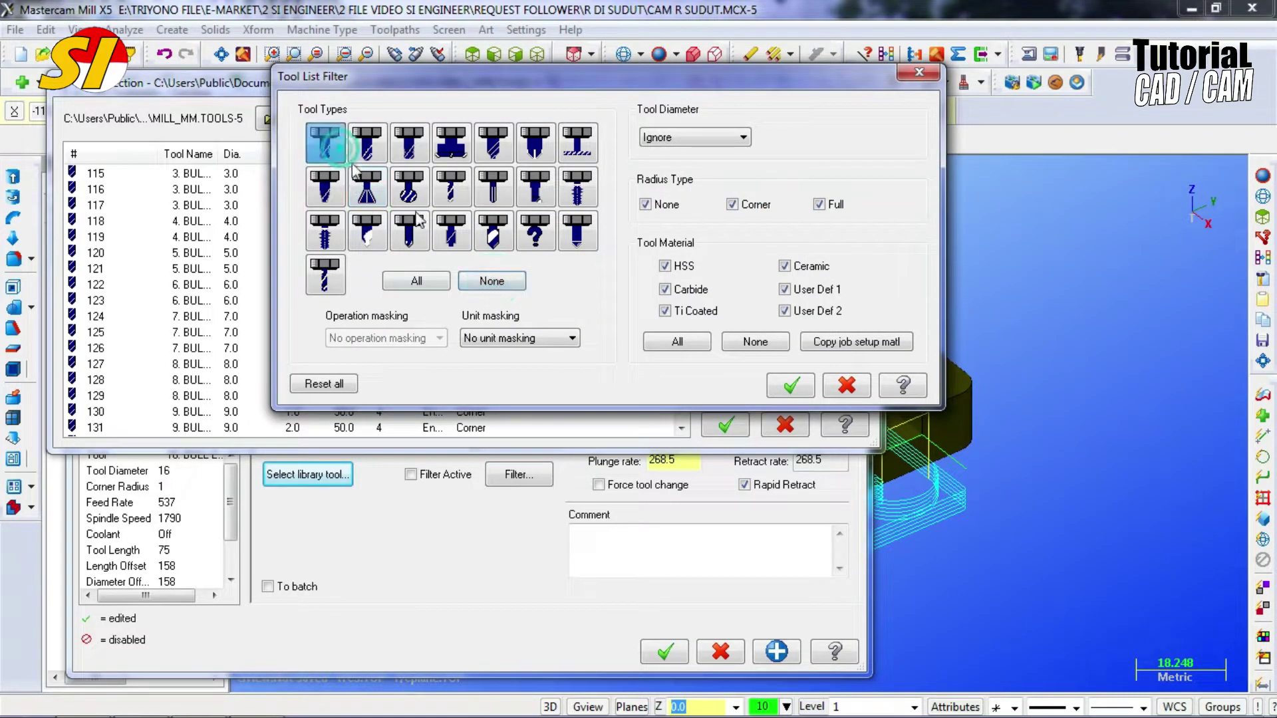
click(773, 385)
- Assign the 6 mm flat endmill from the library to the contour operation and check its holder
click(246, 253)
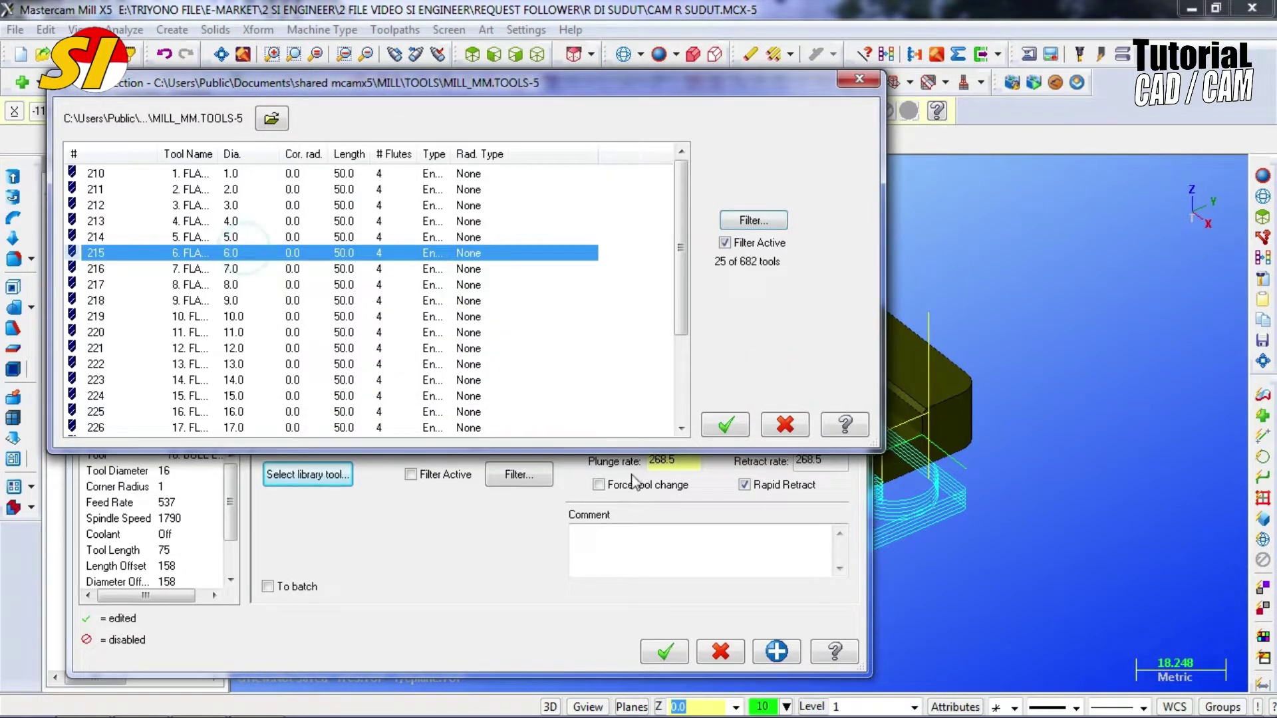
click(724, 423)
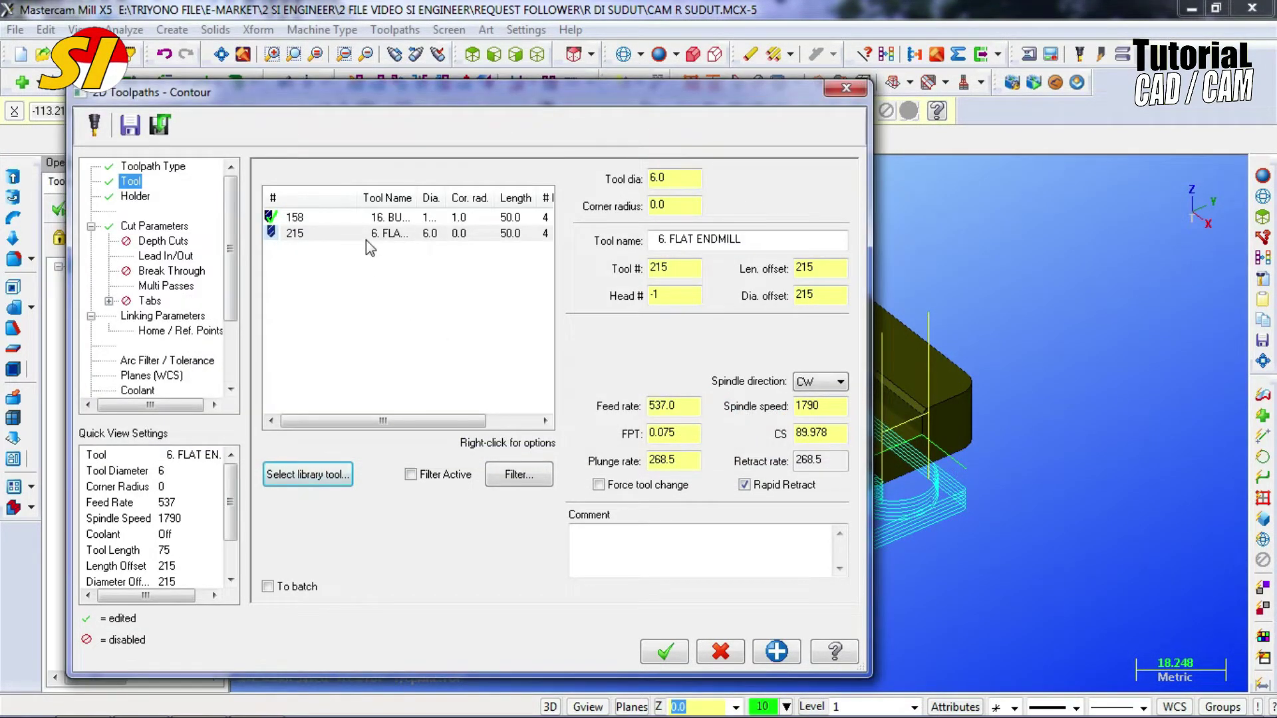
click(135, 197)
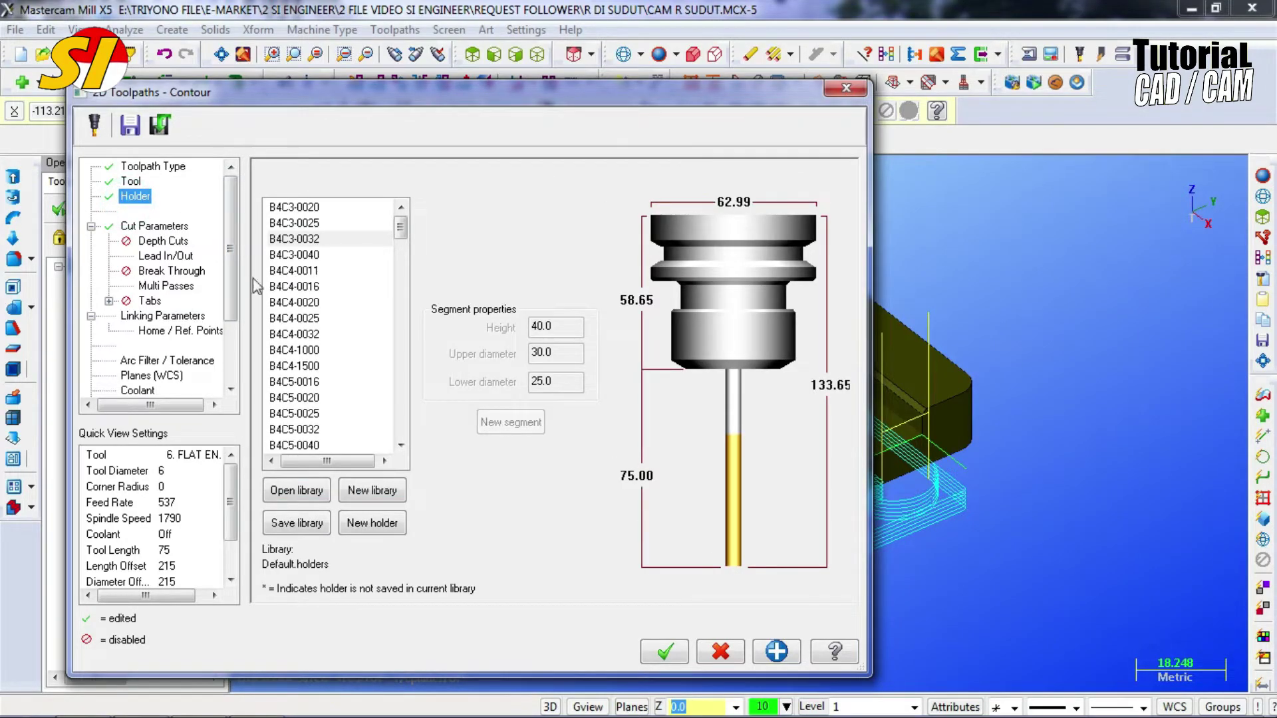
- Set the stock to leave on walls to 0.05 in the remachining cut parameters
click(154, 227)
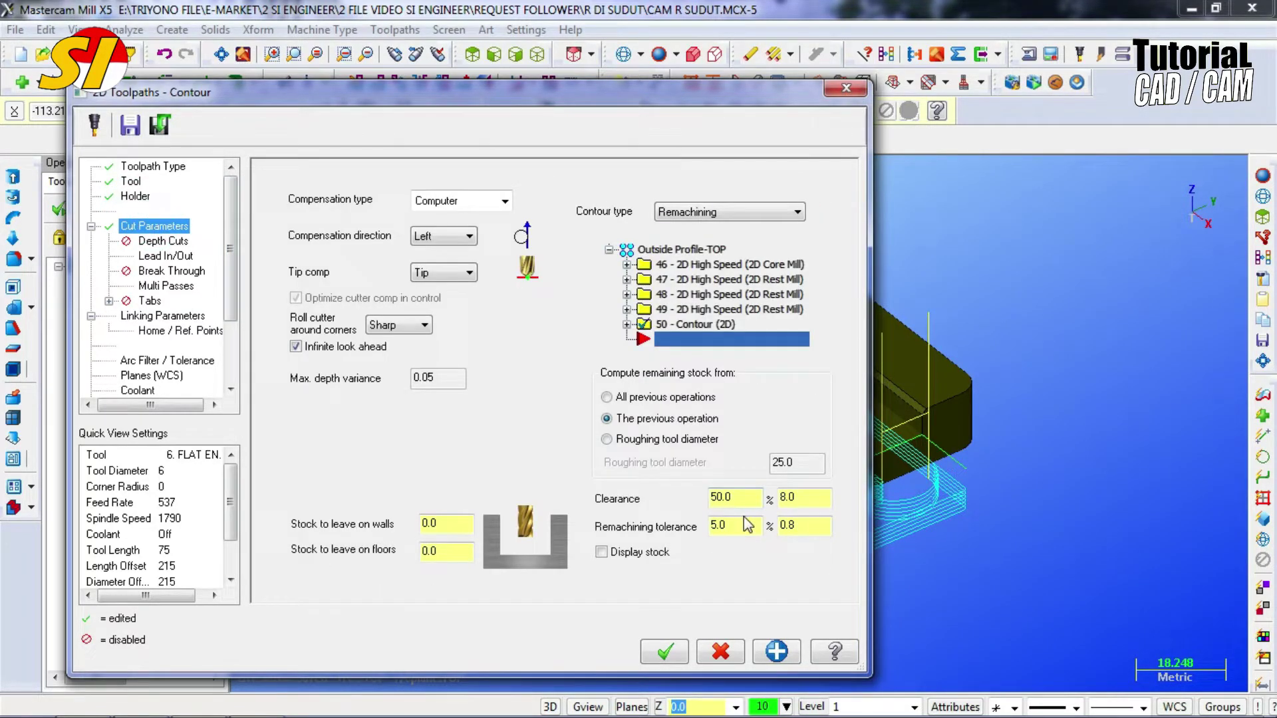
click(445, 524)
click(458, 525)
text(5)
click(451, 556)
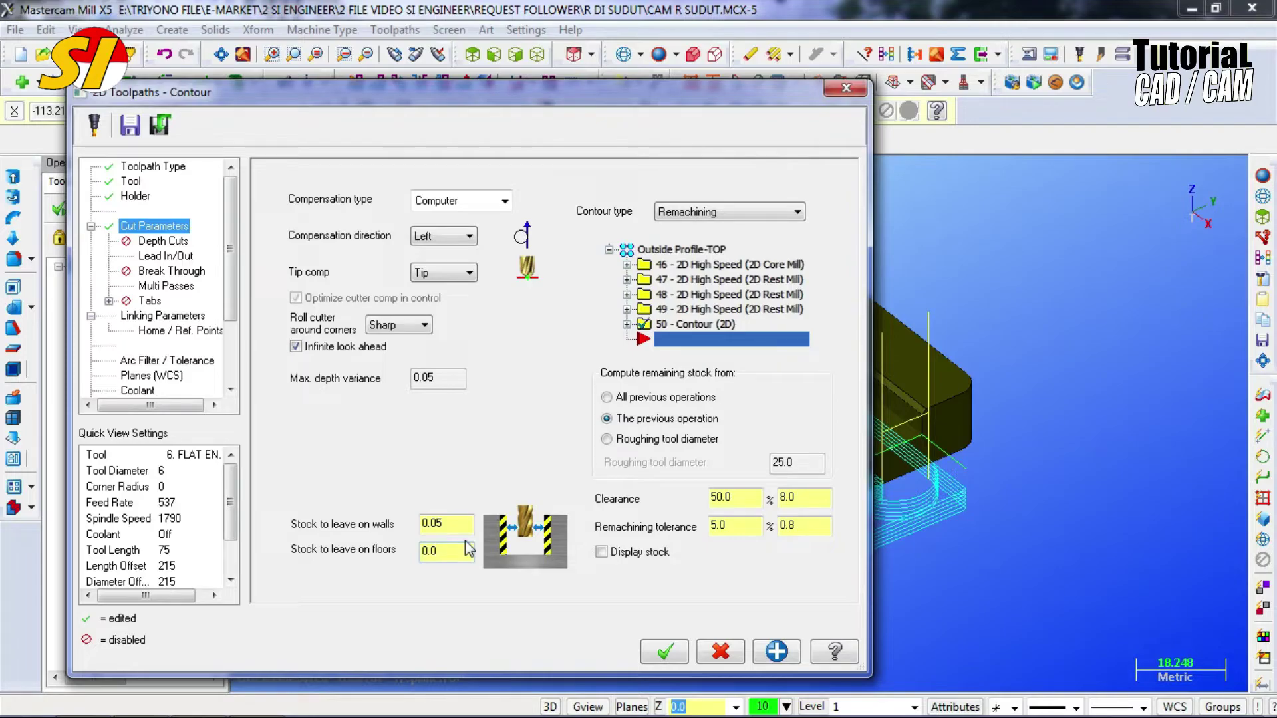
- Enable depth cuts with a max rough step of 0.3 and keep the tool down between cuts
click(163, 241)
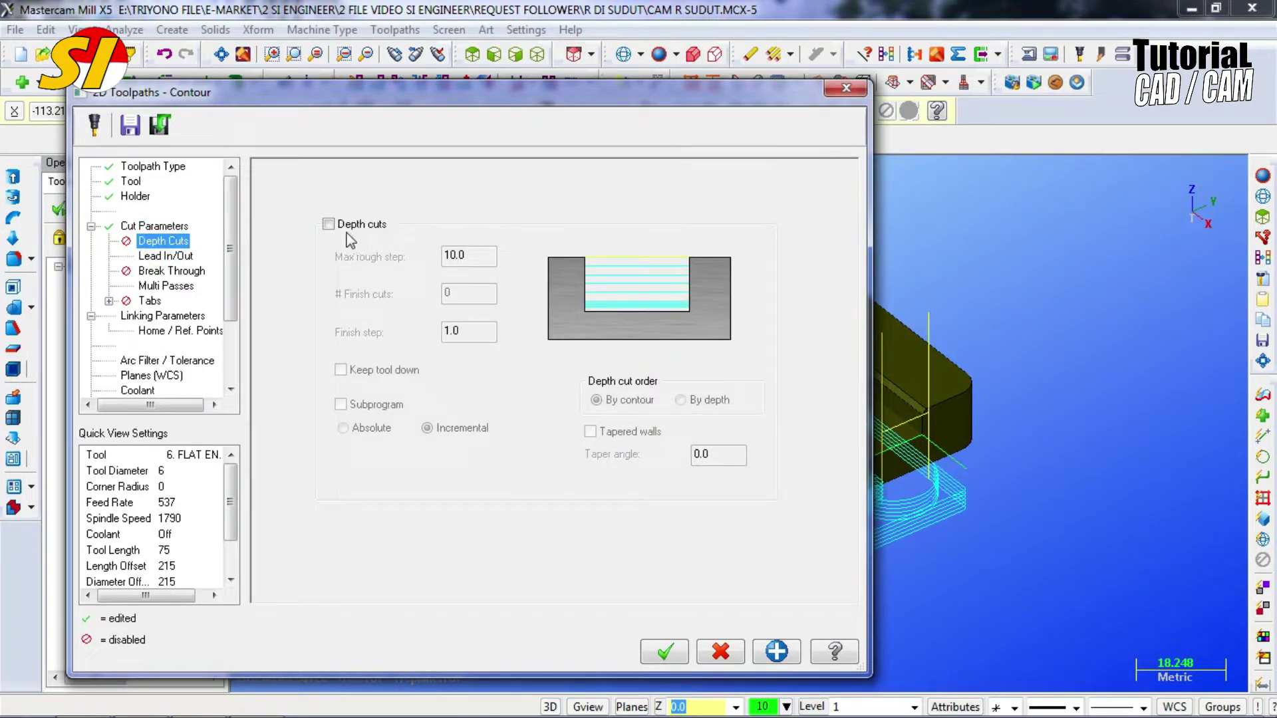
click(329, 224)
click(483, 256)
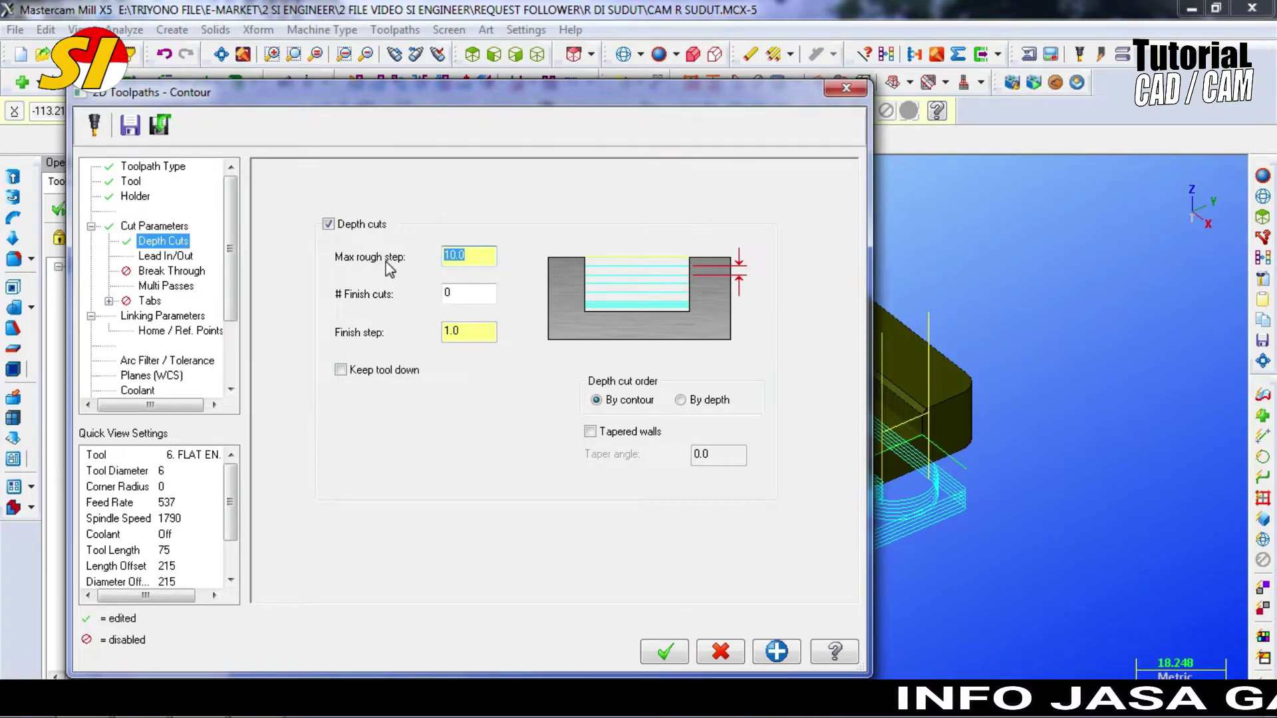
text(0.3)
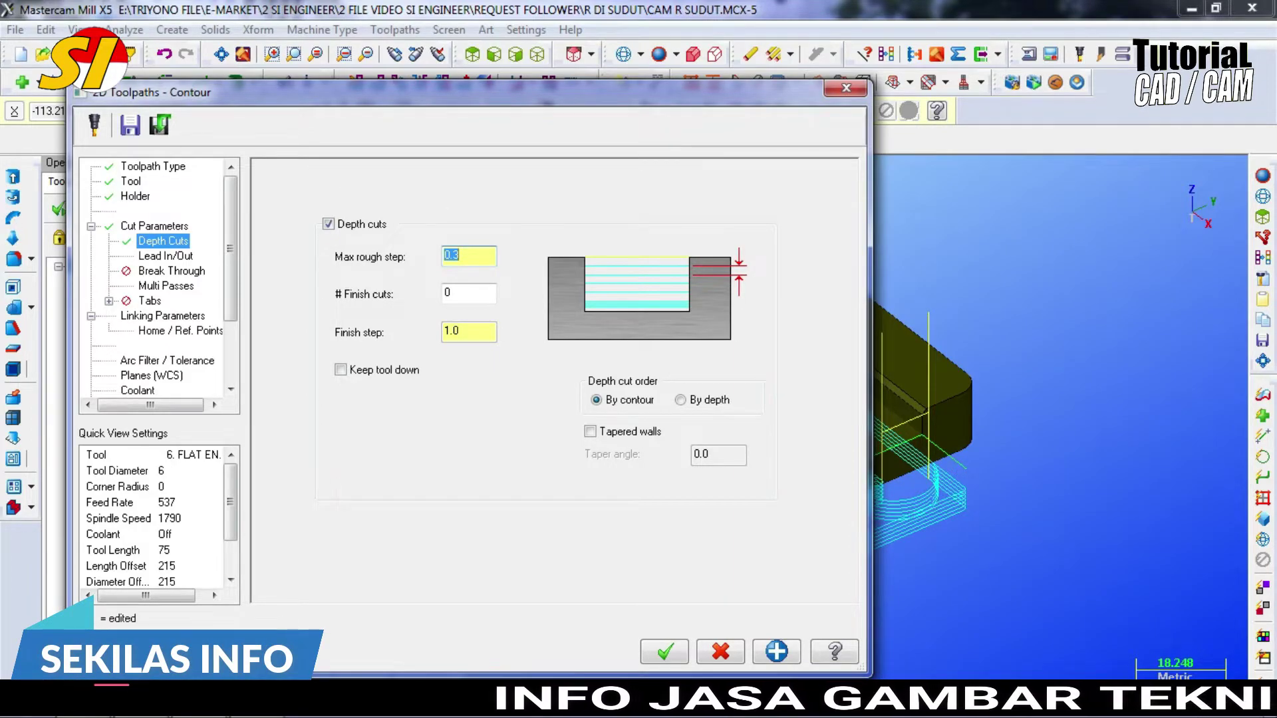
click(341, 369)
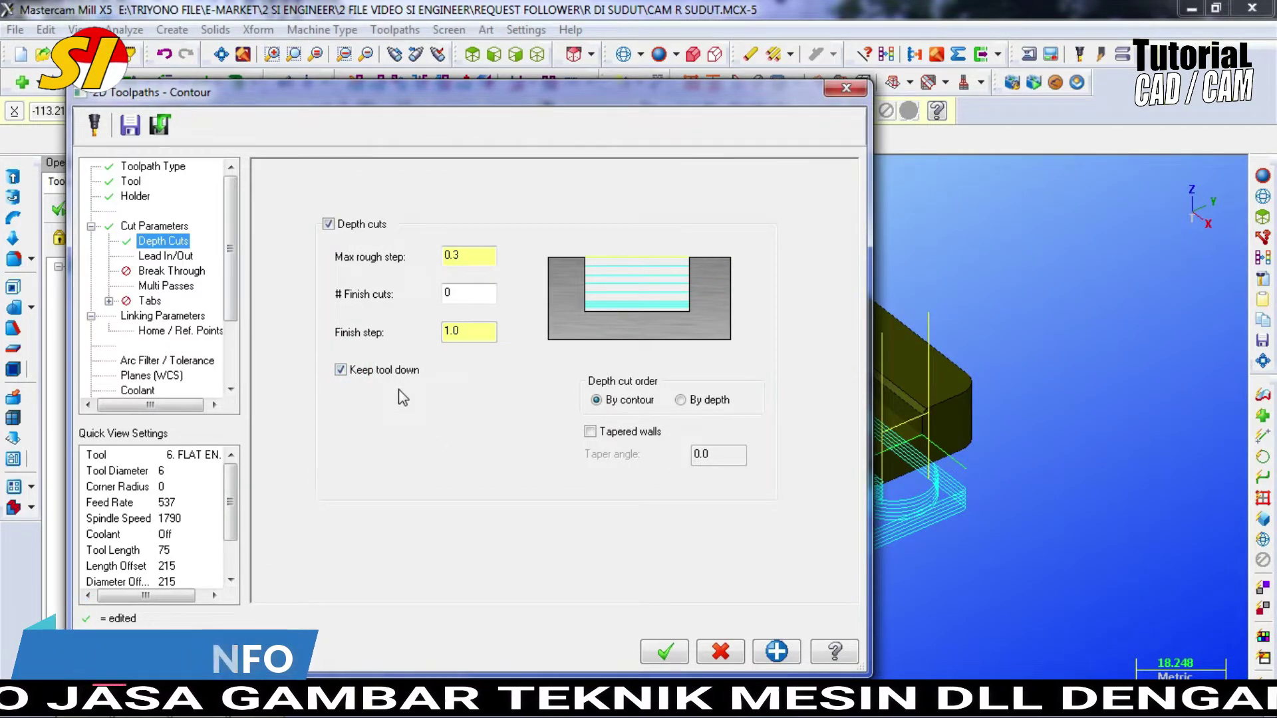
- Set the entry arc radius to 3.0 in the lead in/out parameters
click(169, 257)
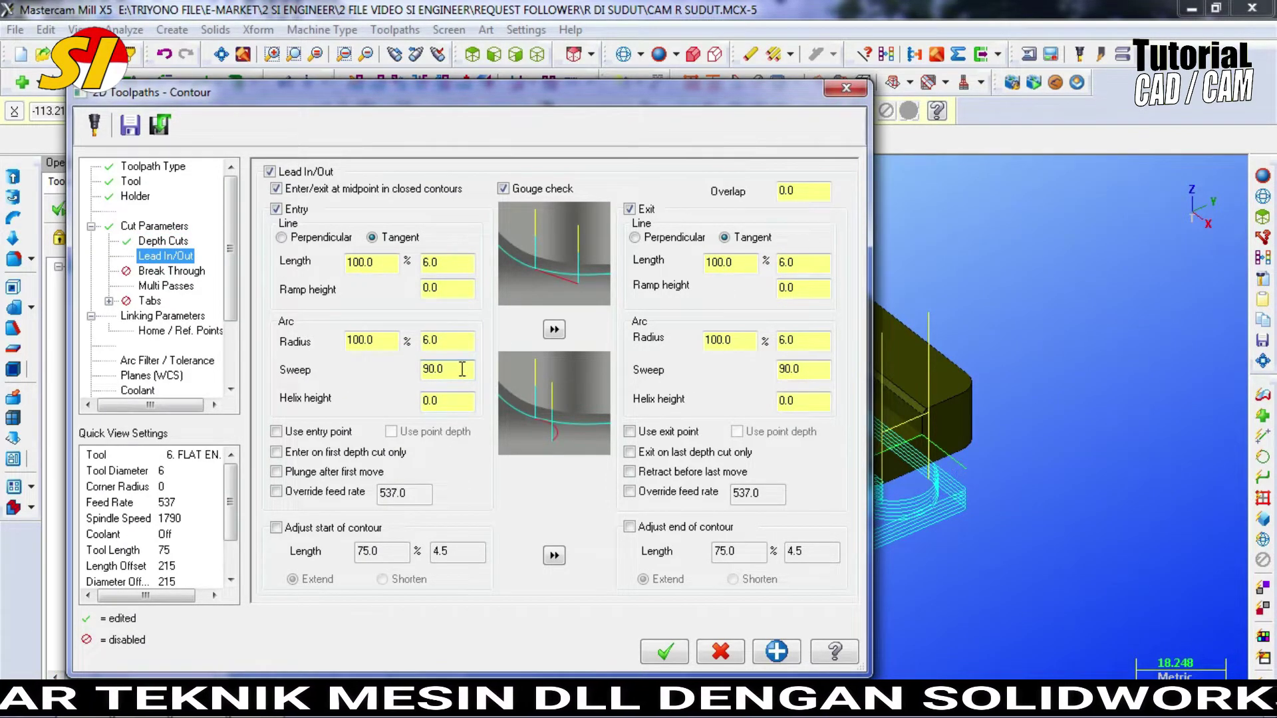
click(451, 262)
double_click(428, 262)
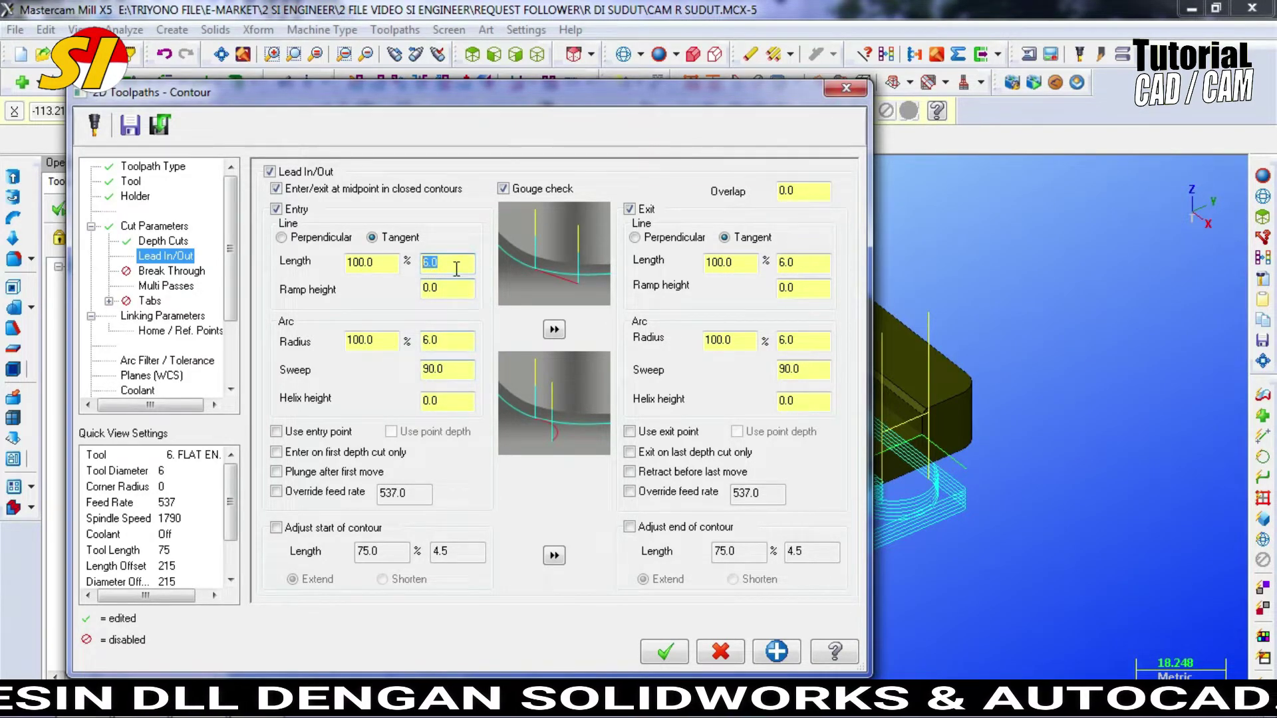
double_click(455, 342)
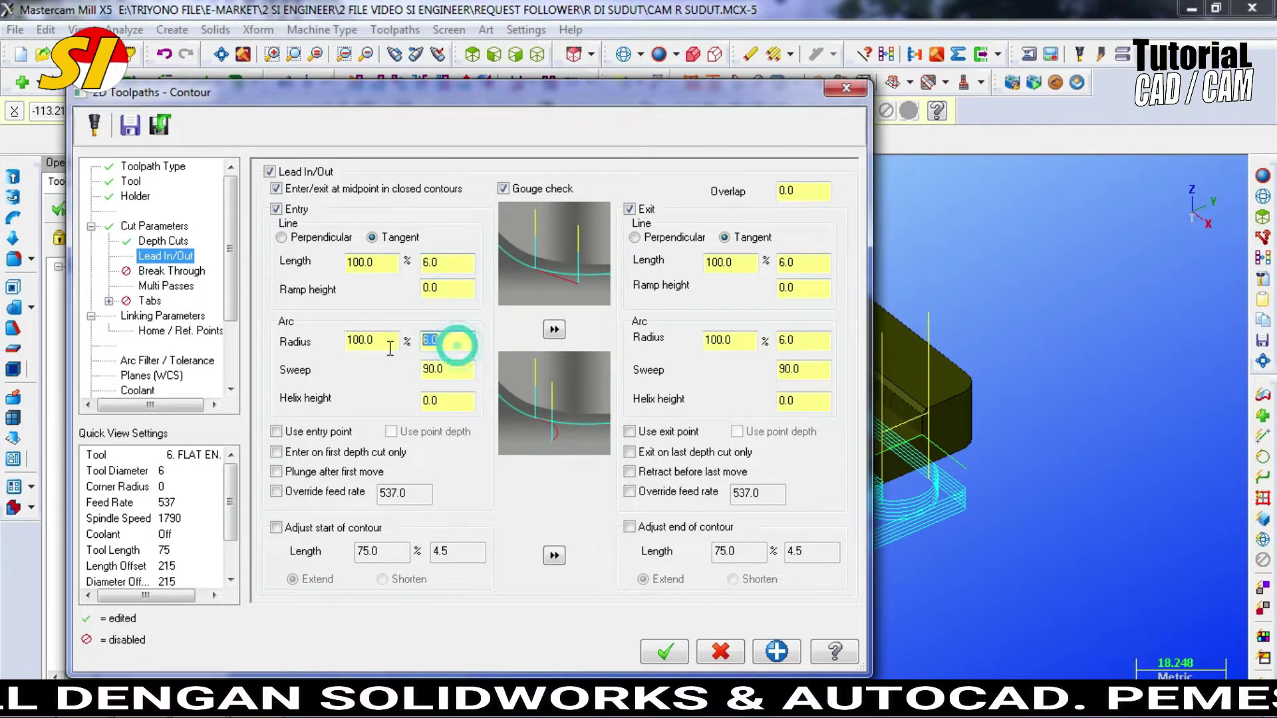
text(3)
click(459, 266)
click(442, 291)
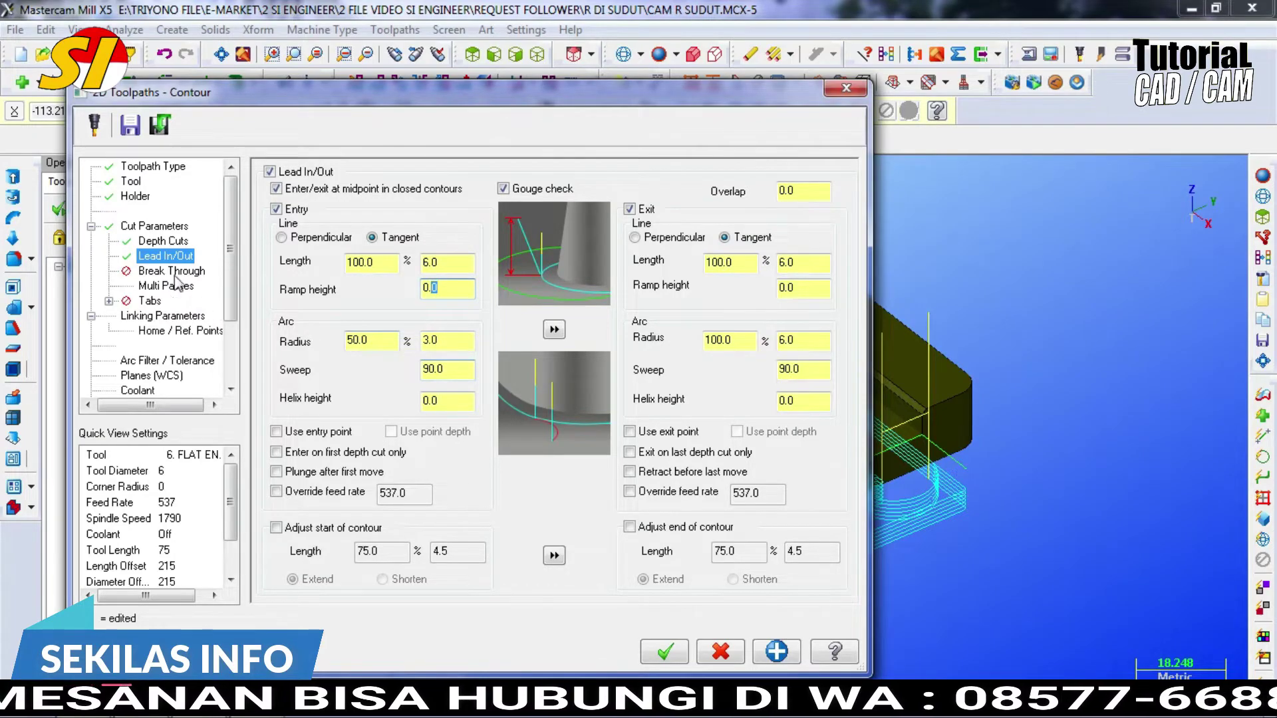
- Recheck the depth cut step, then set the entry ramp height to 0.311 and the exit arc radius to 3.0
click(163, 242)
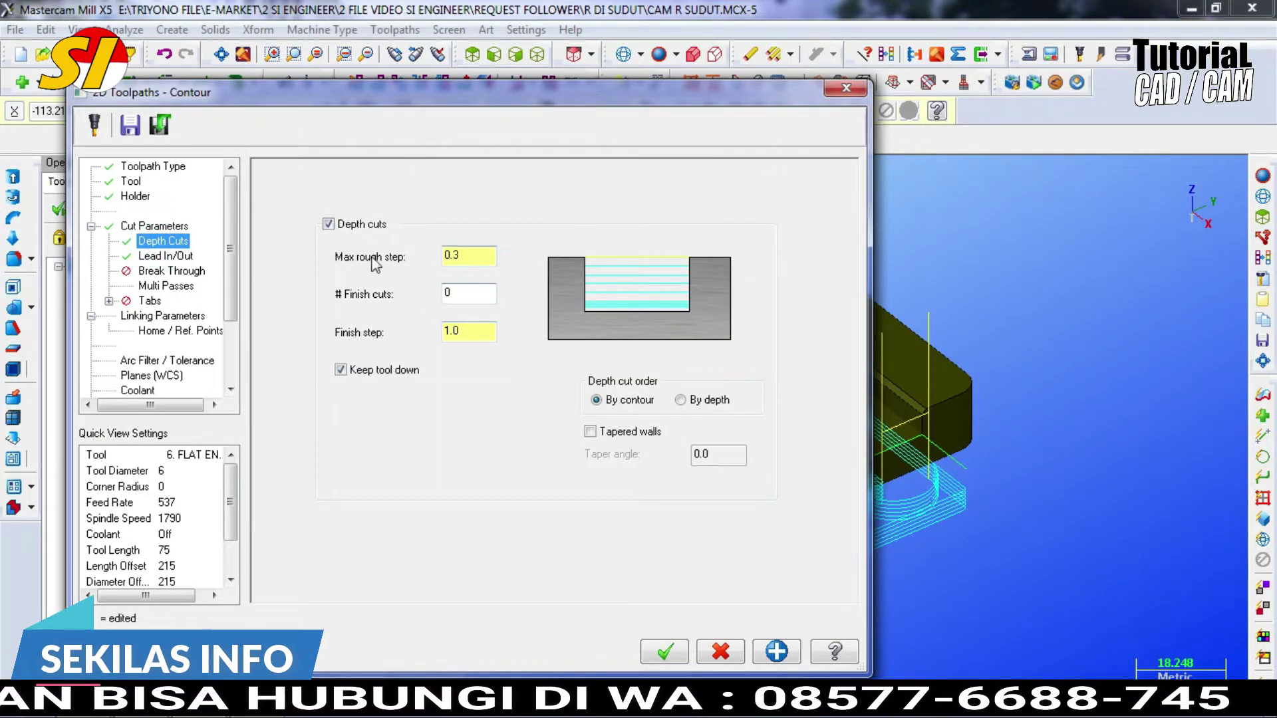
click(471, 256)
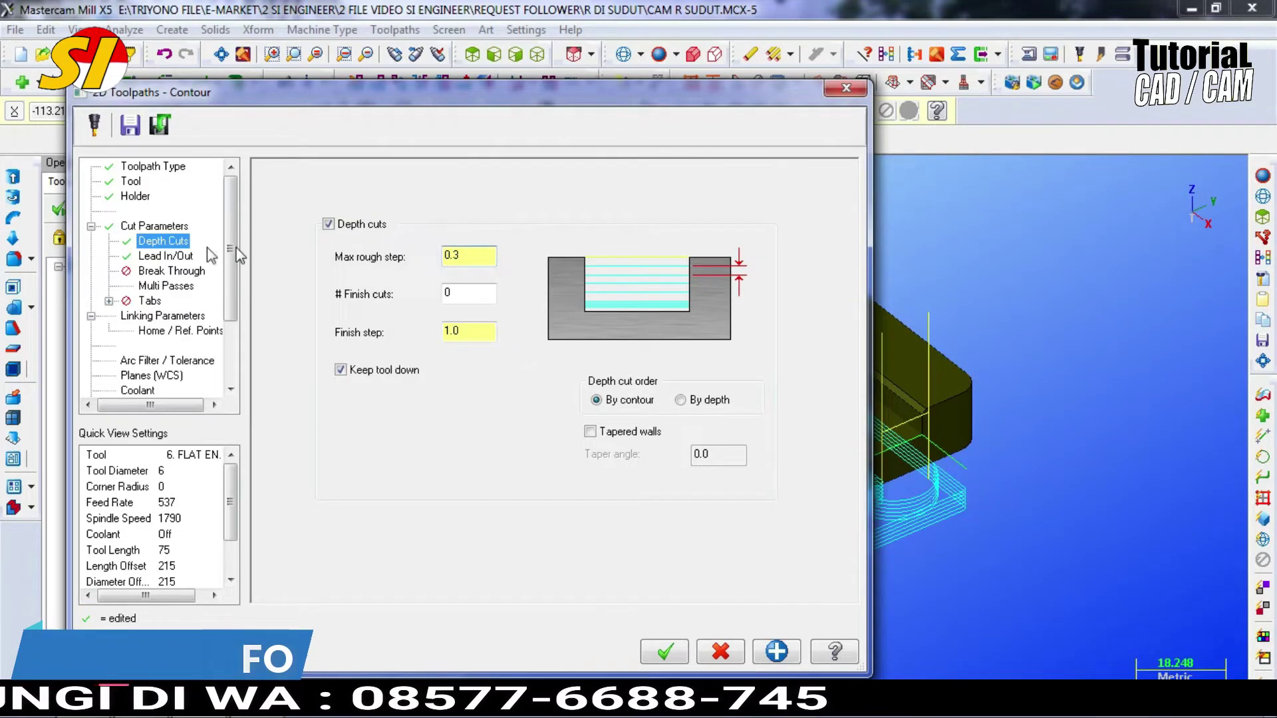
click(165, 256)
click(445, 286)
double_click(445, 287)
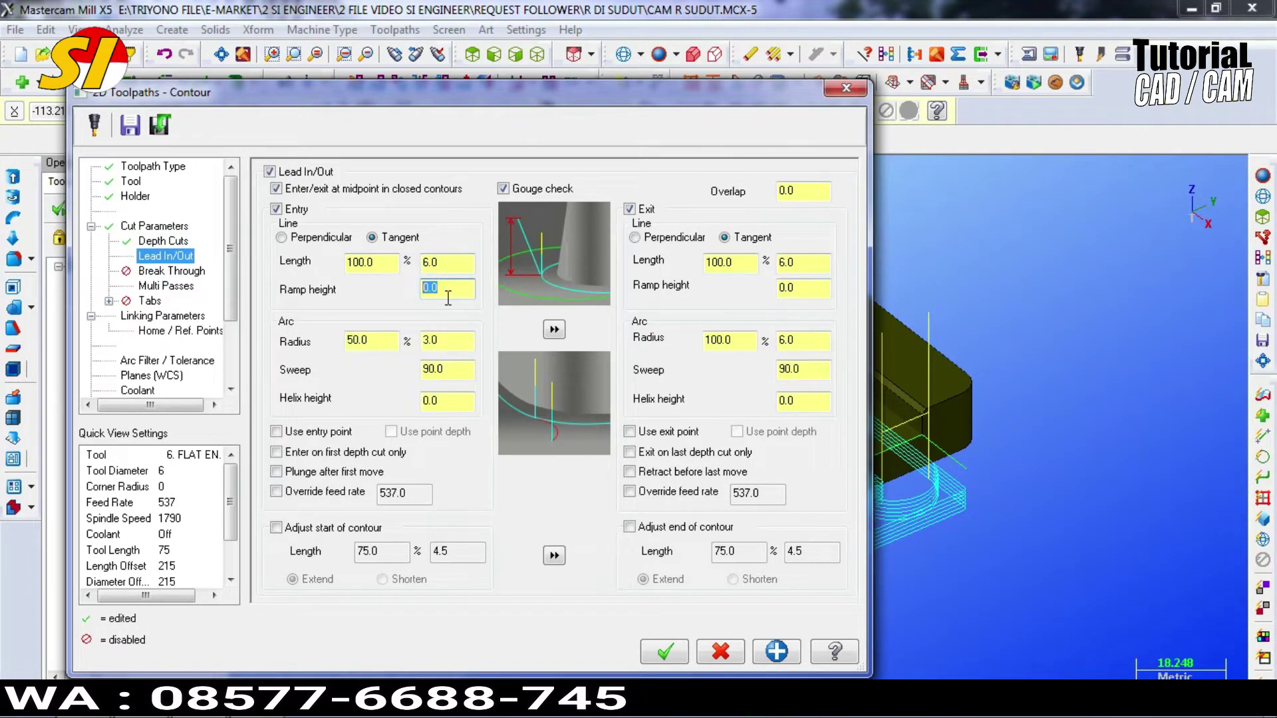
text(0)
key(Return)
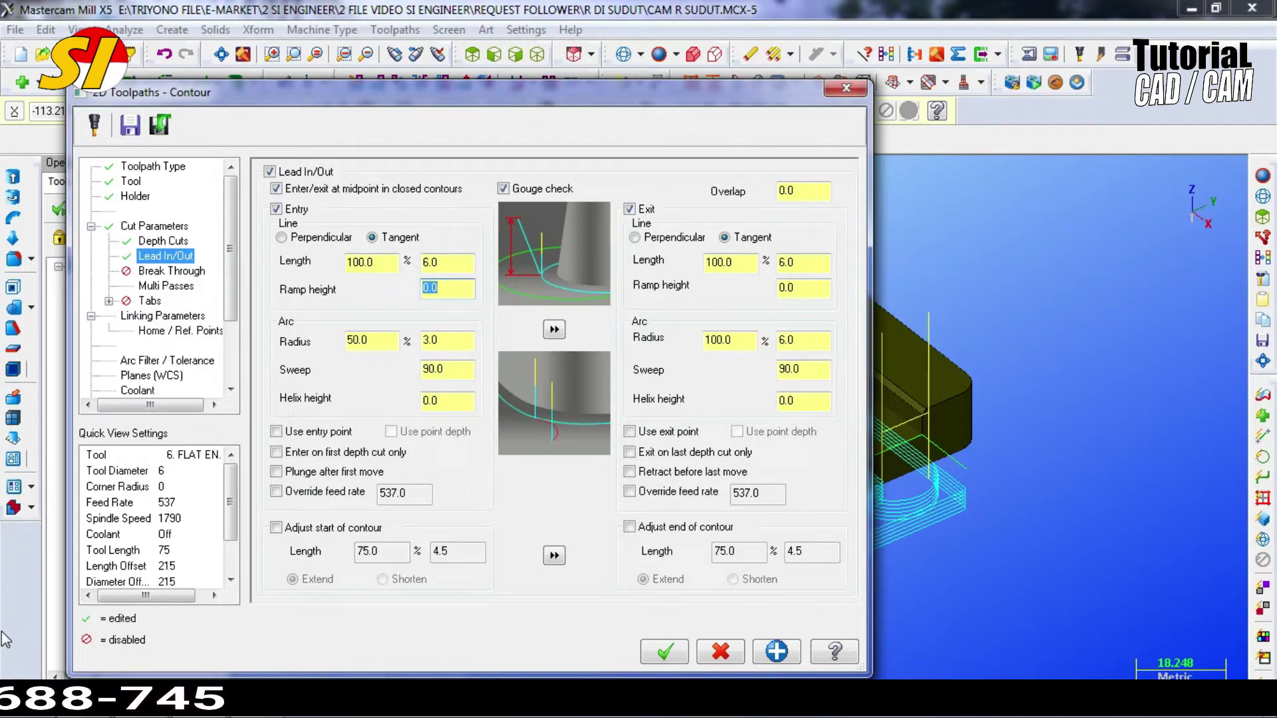
key(BackSpace)
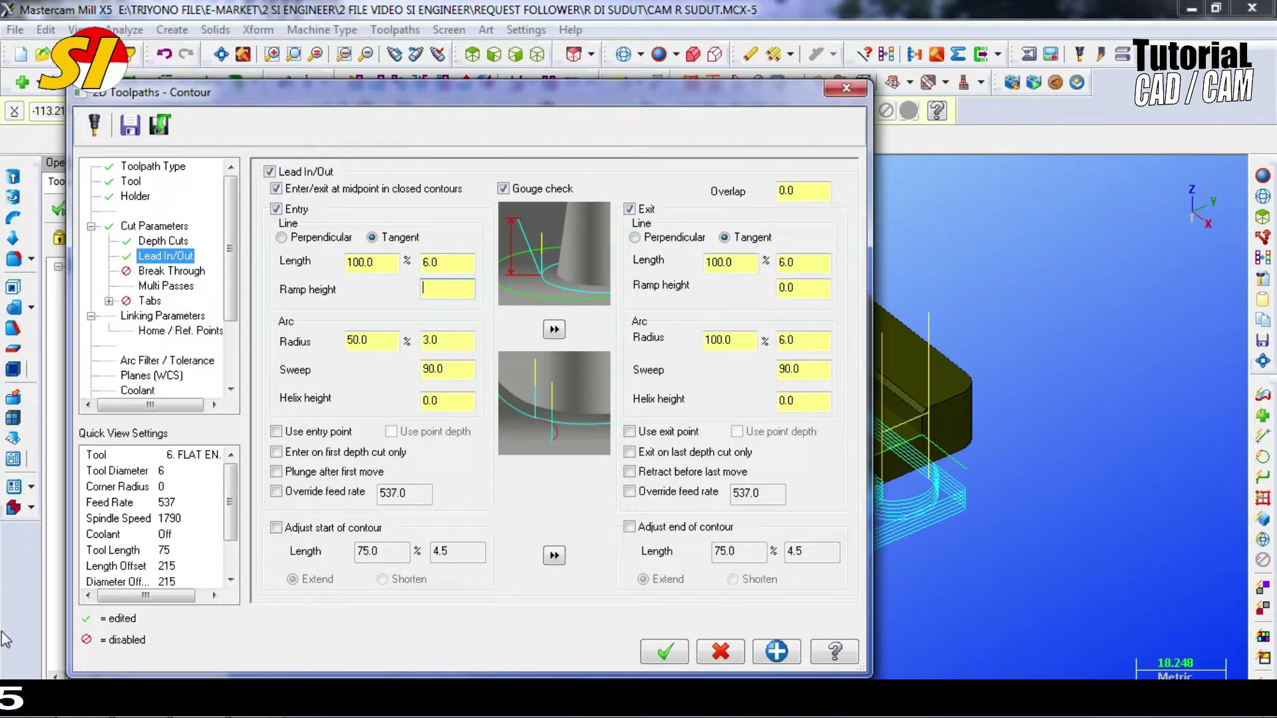
text(0.3)
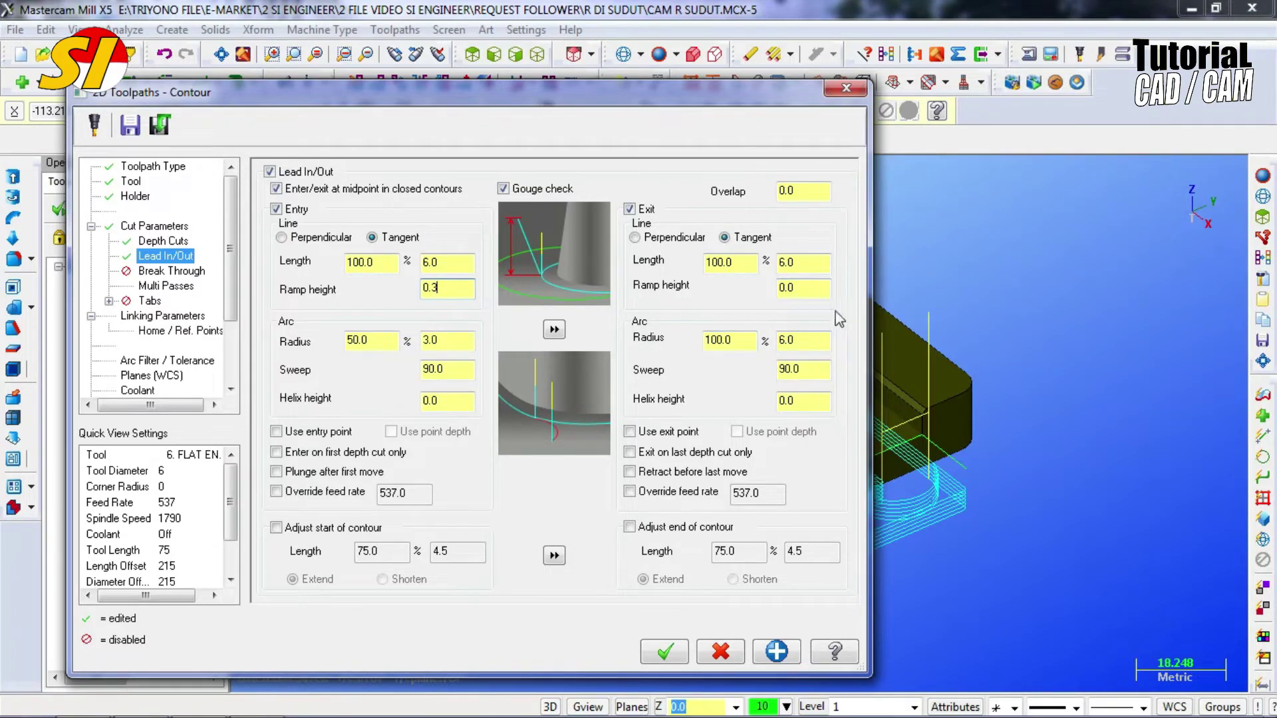
text(11)
click(803, 339)
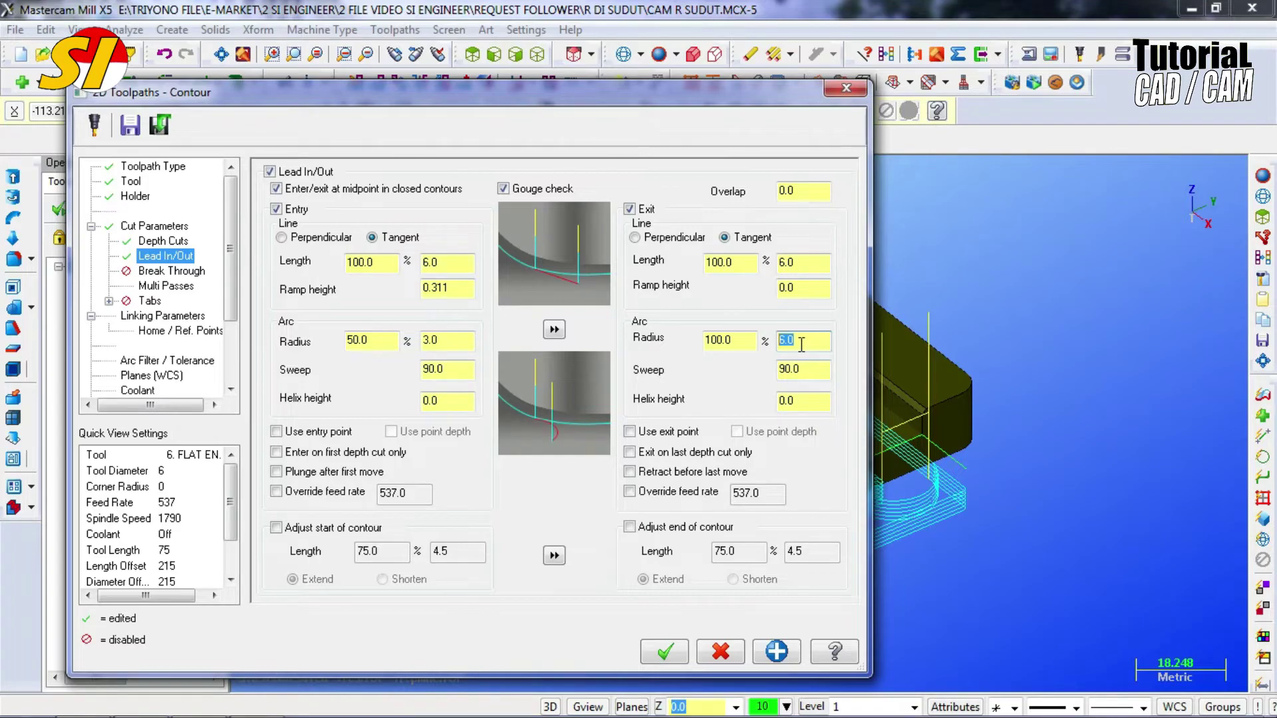
text(3)
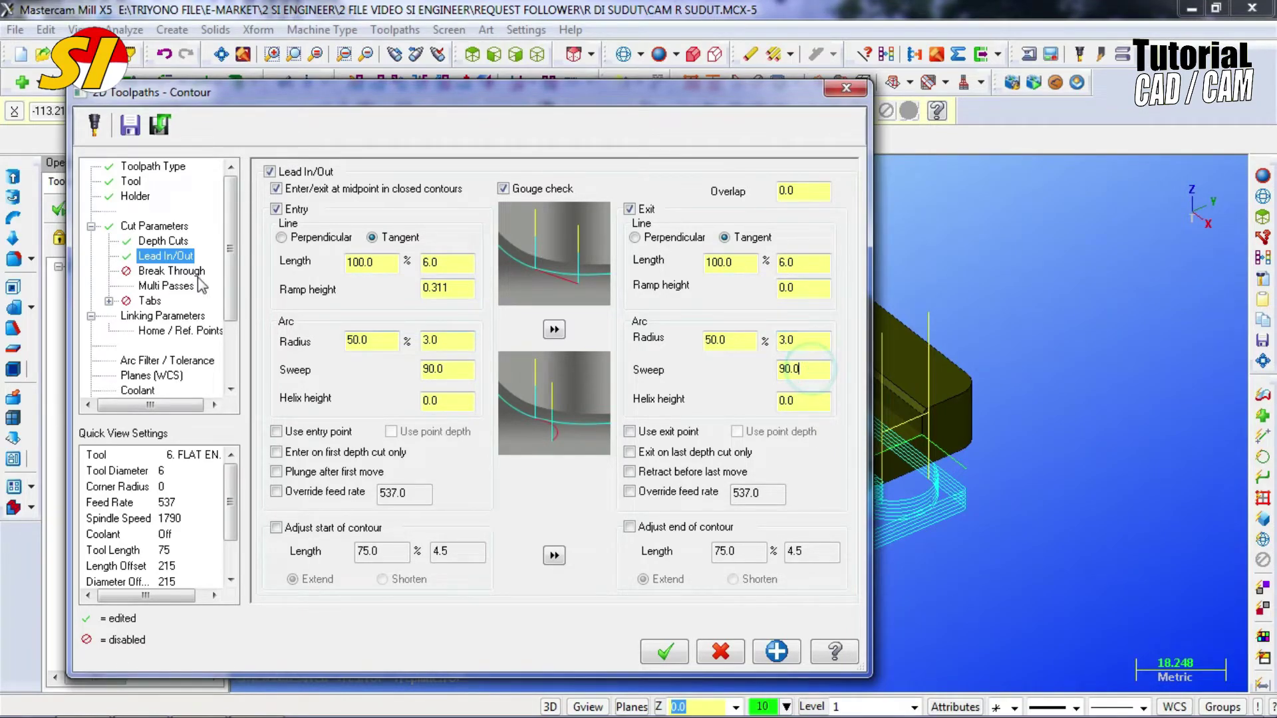
click(169, 271)
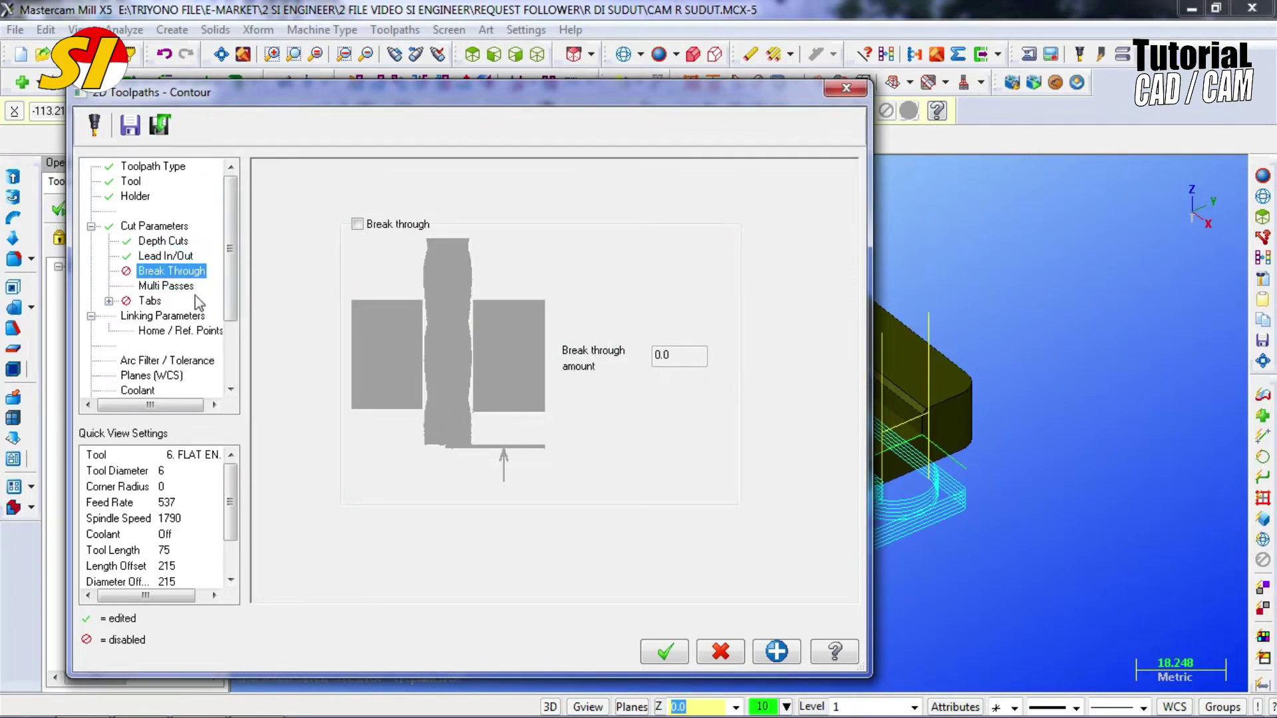
click(181, 286)
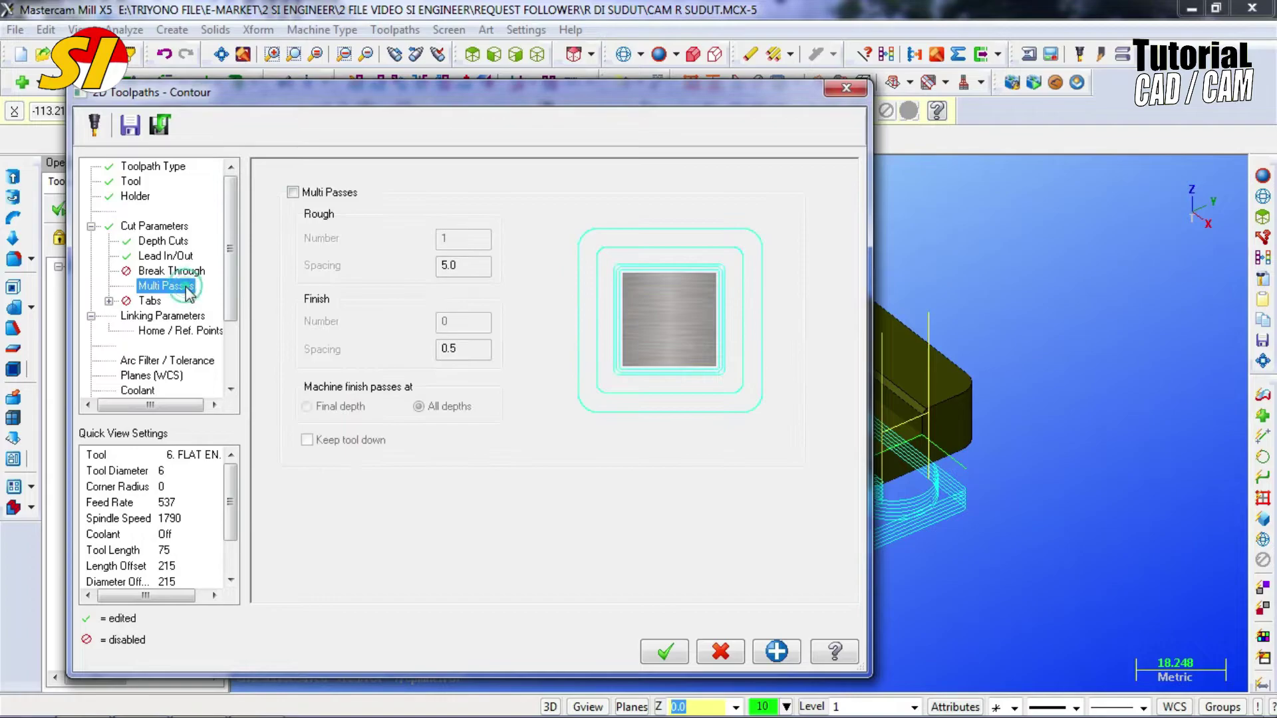
click(293, 193)
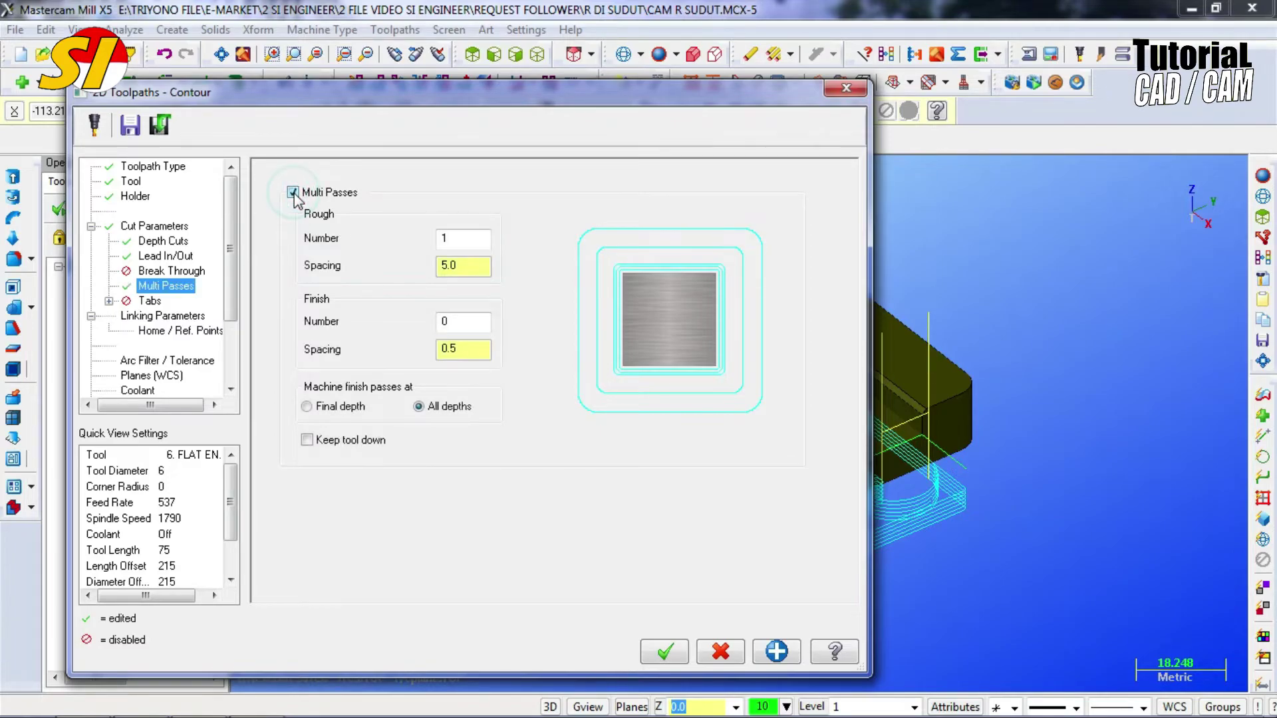
click(292, 193)
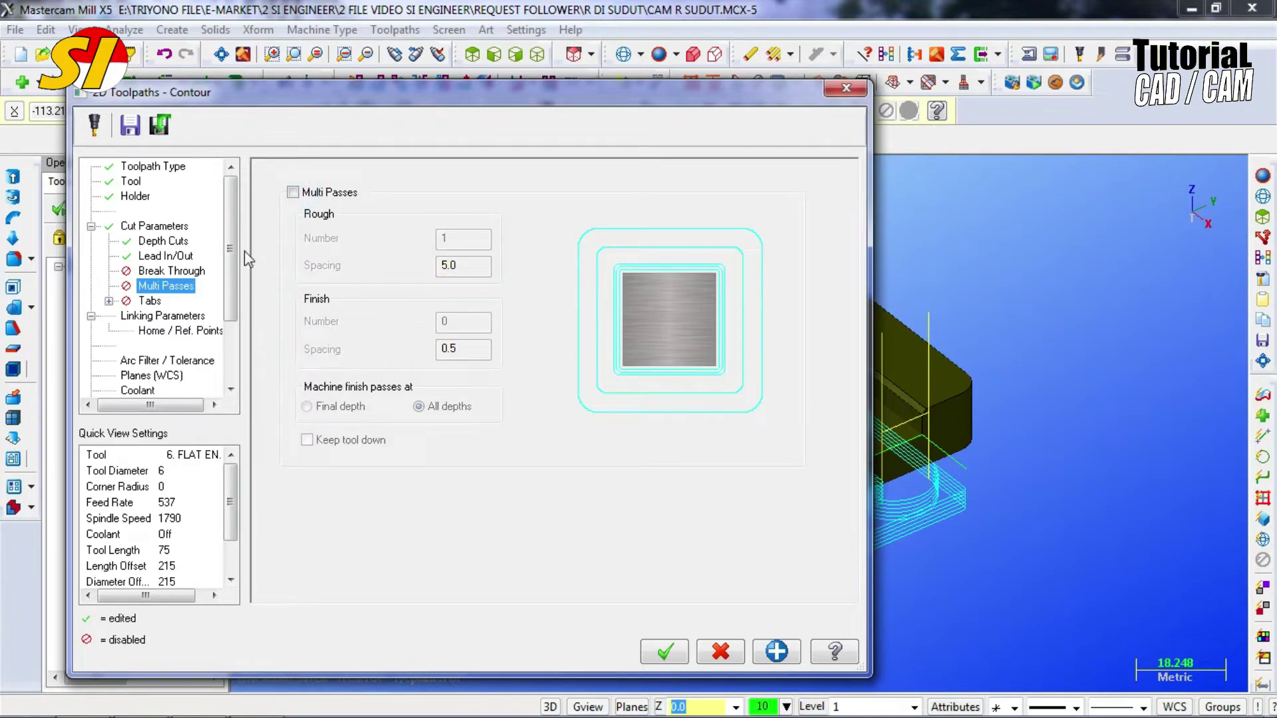
- Set an absolute depth of 8.0 and a top of stock of 14.0 from the lower and upper points at the pocket's open corner
click(163, 317)
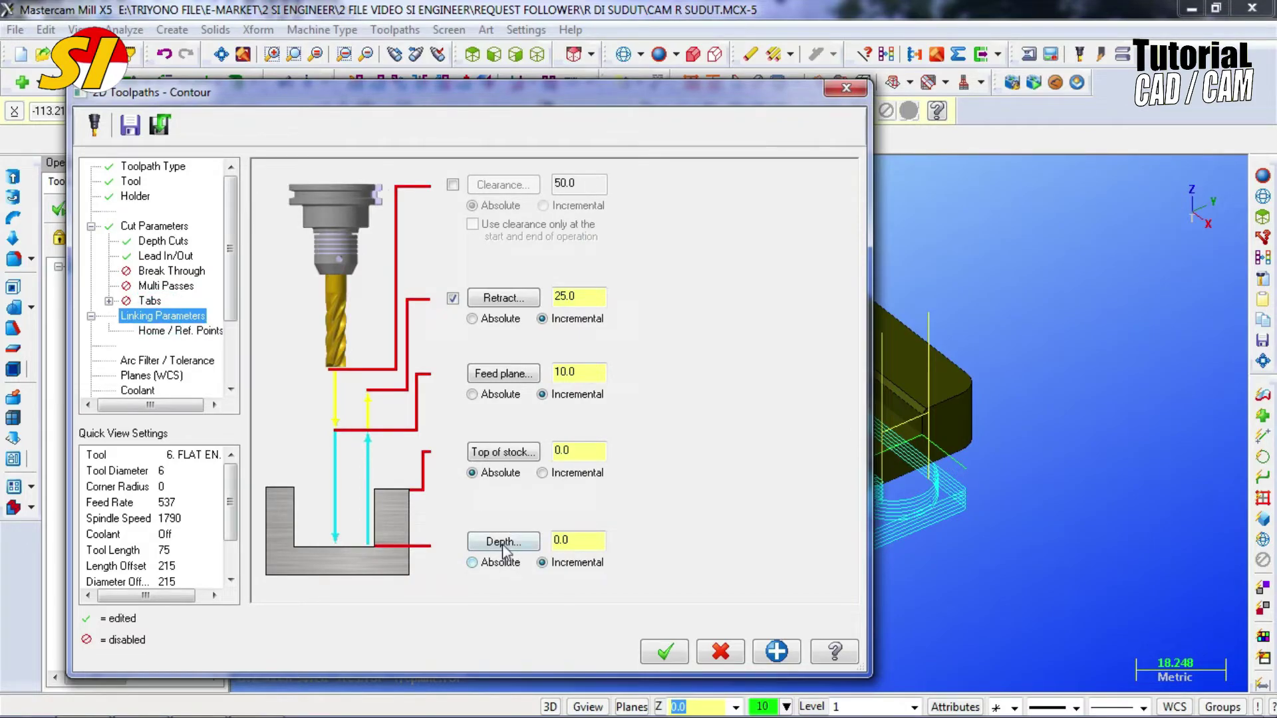
click(472, 562)
click(503, 542)
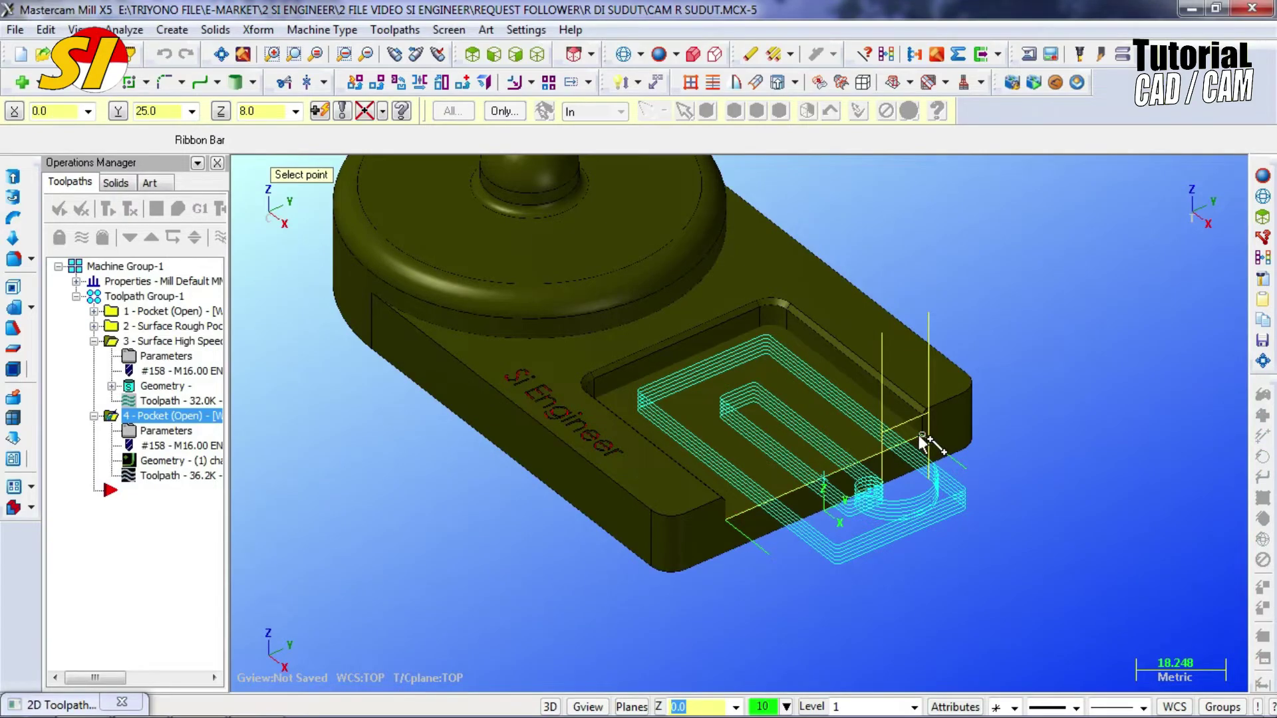
click(921, 435)
click(500, 452)
click(918, 408)
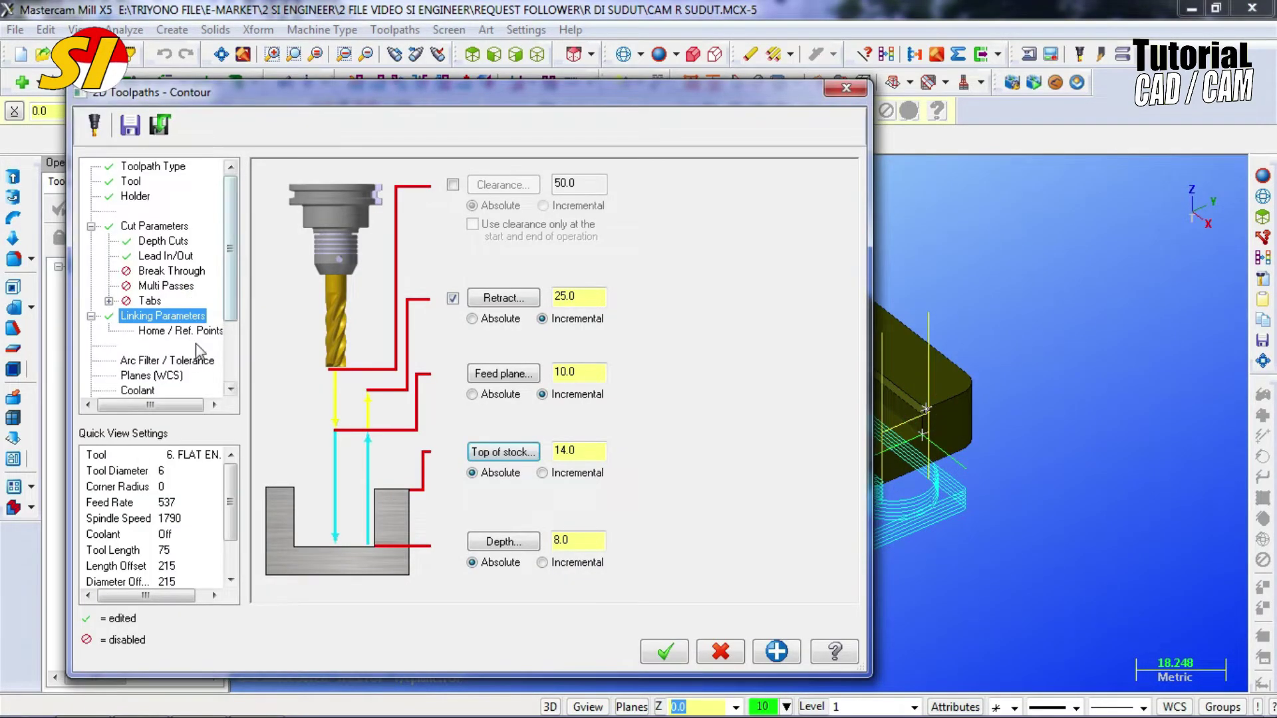
- Set the arc filter ratio to 1:1 with one-way filtering and a total tolerance of 0.01, and regenerate the contour operation
click(199, 359)
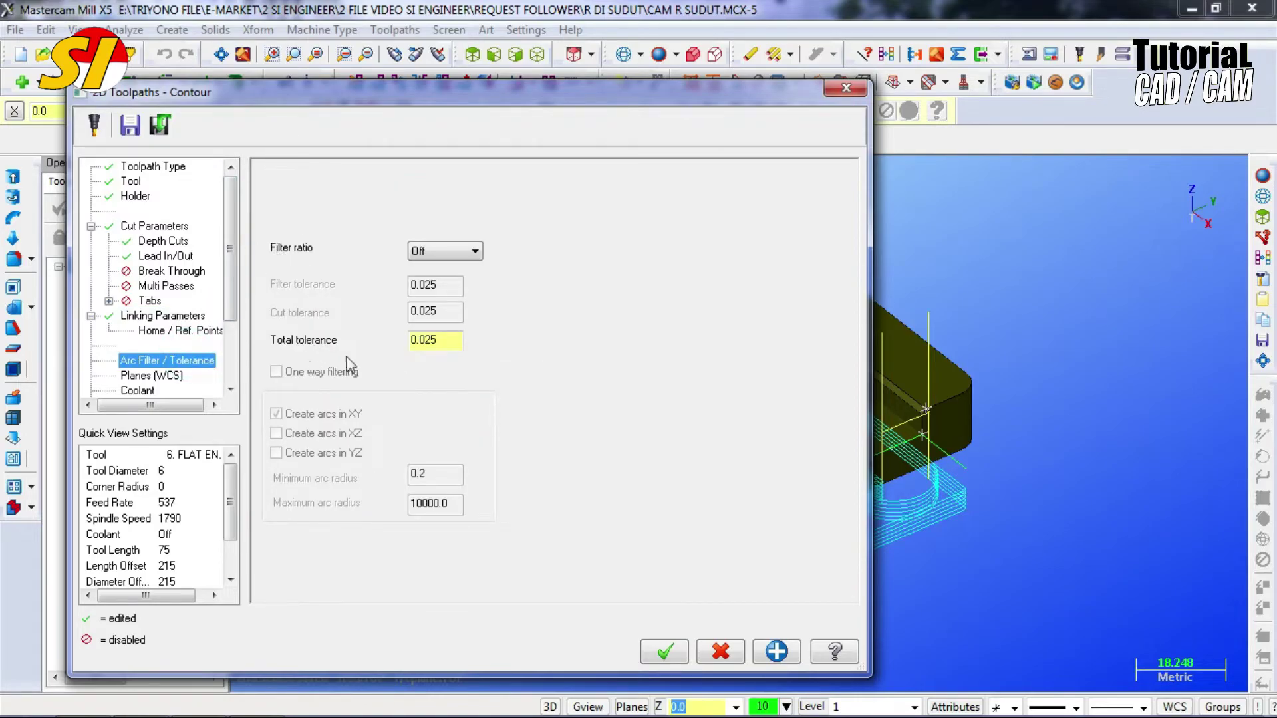
click(446, 251)
click(442, 279)
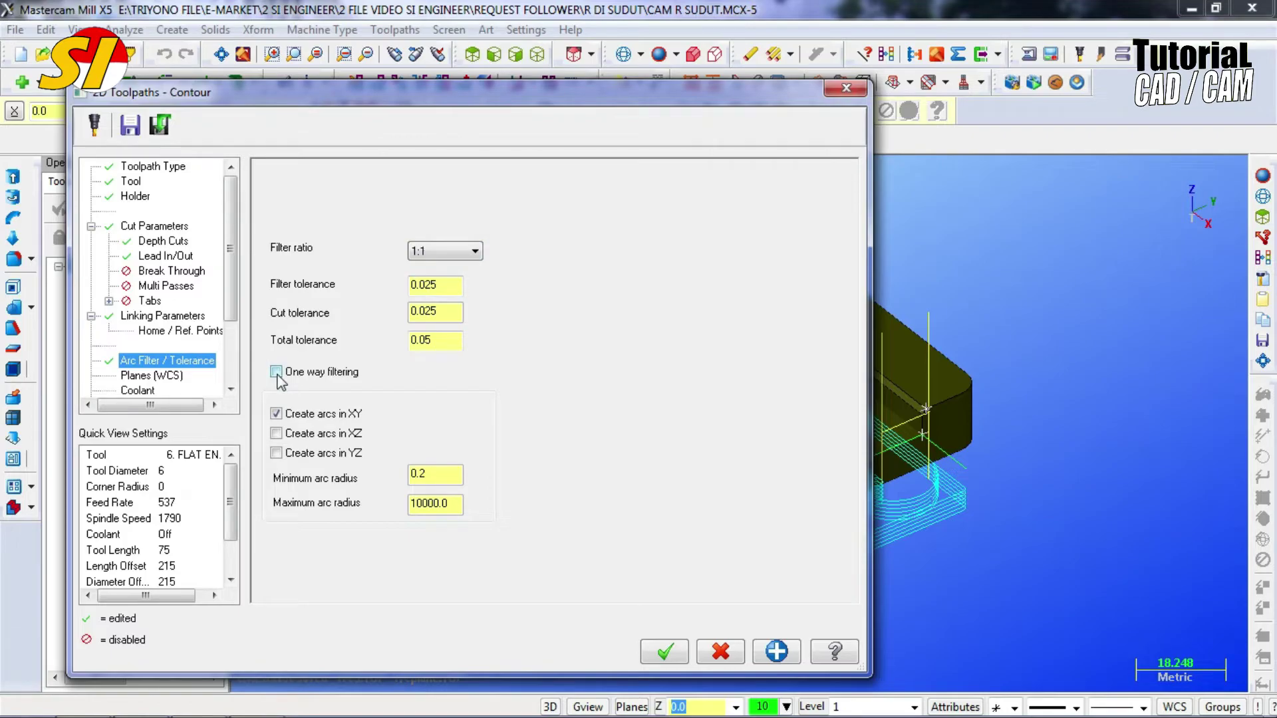
click(277, 373)
click(428, 339)
text(1)
click(666, 655)
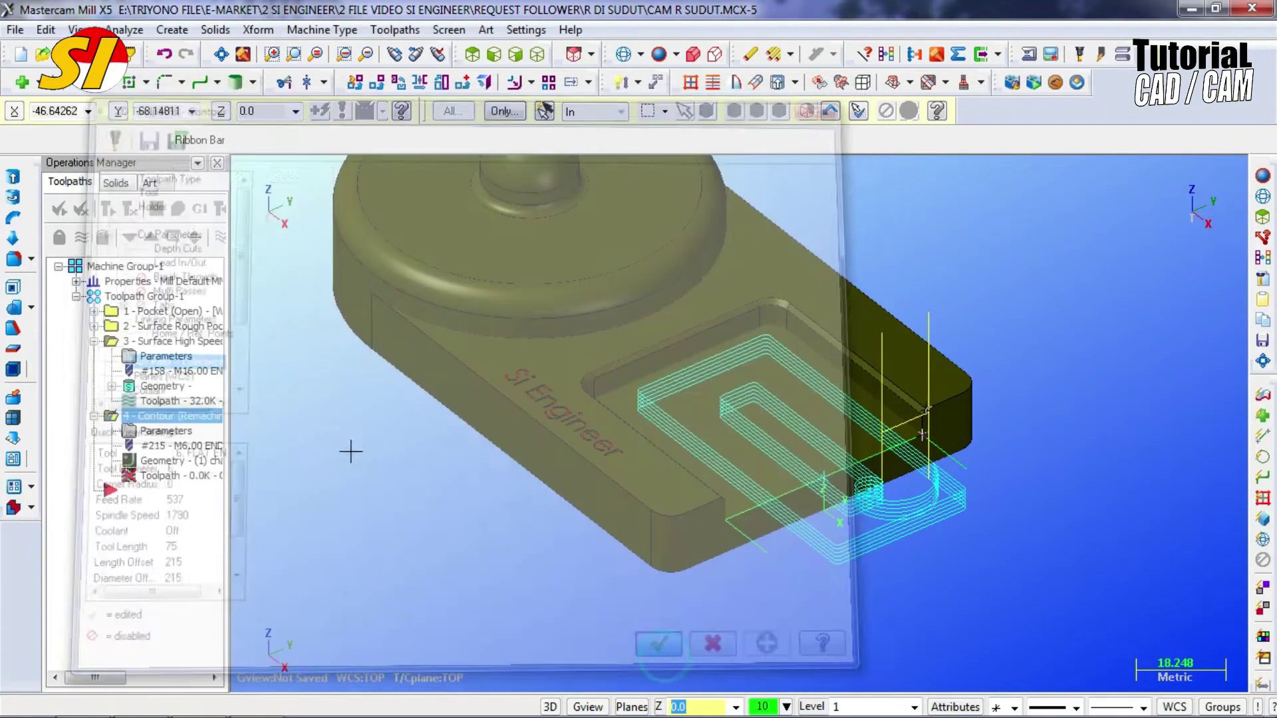
click(130, 208)
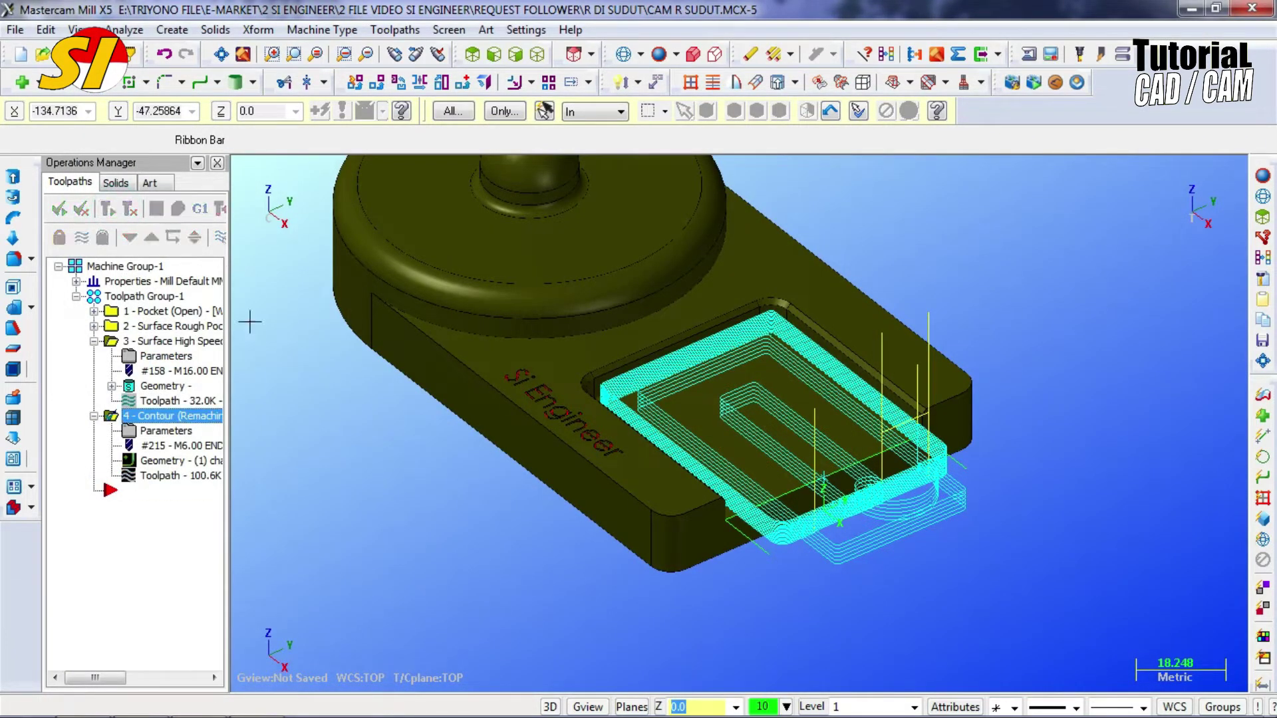
- Compute the contour's remaining stock from a roughing tool diameter of 16 and regenerate the remachining toolpath
click(166, 431)
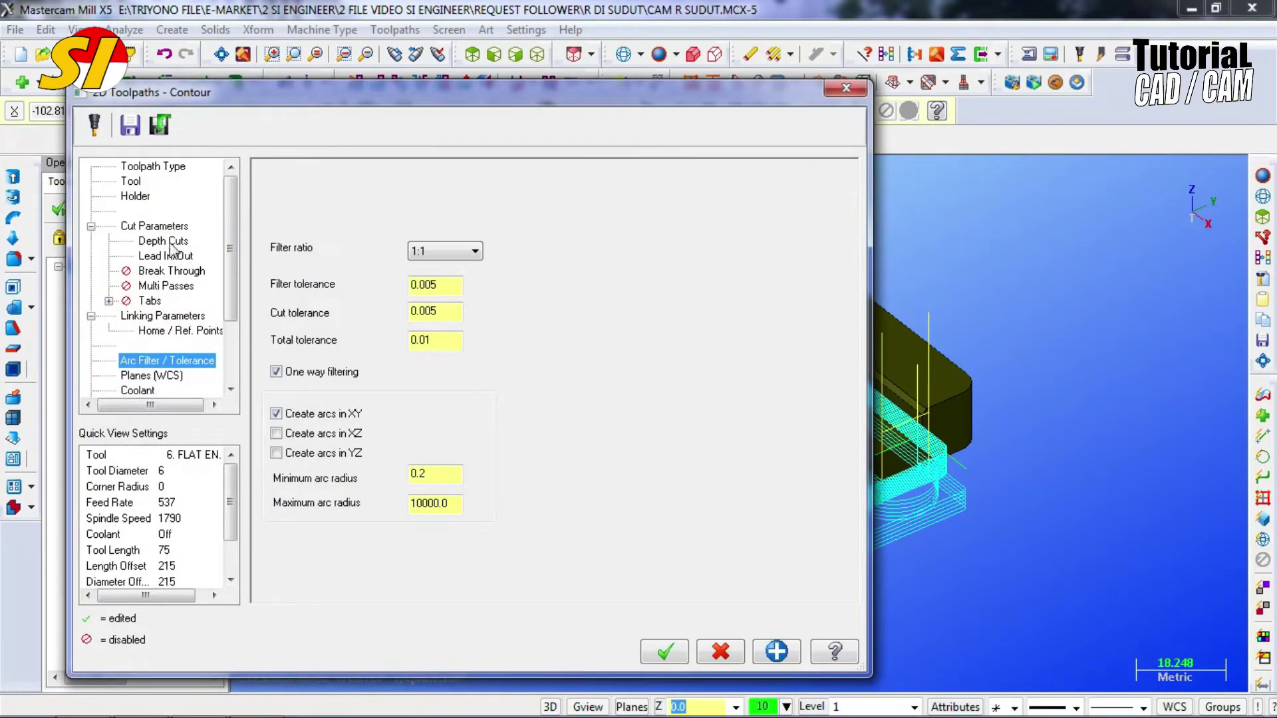
click(154, 226)
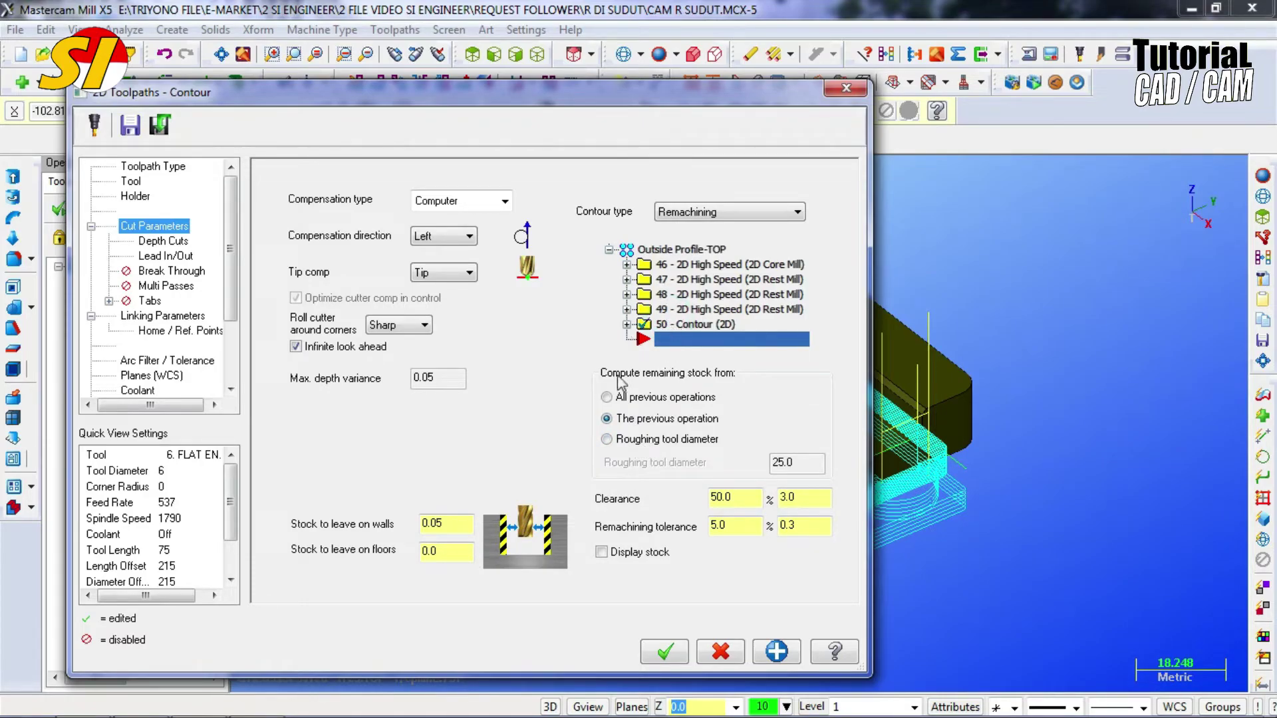
click(606, 398)
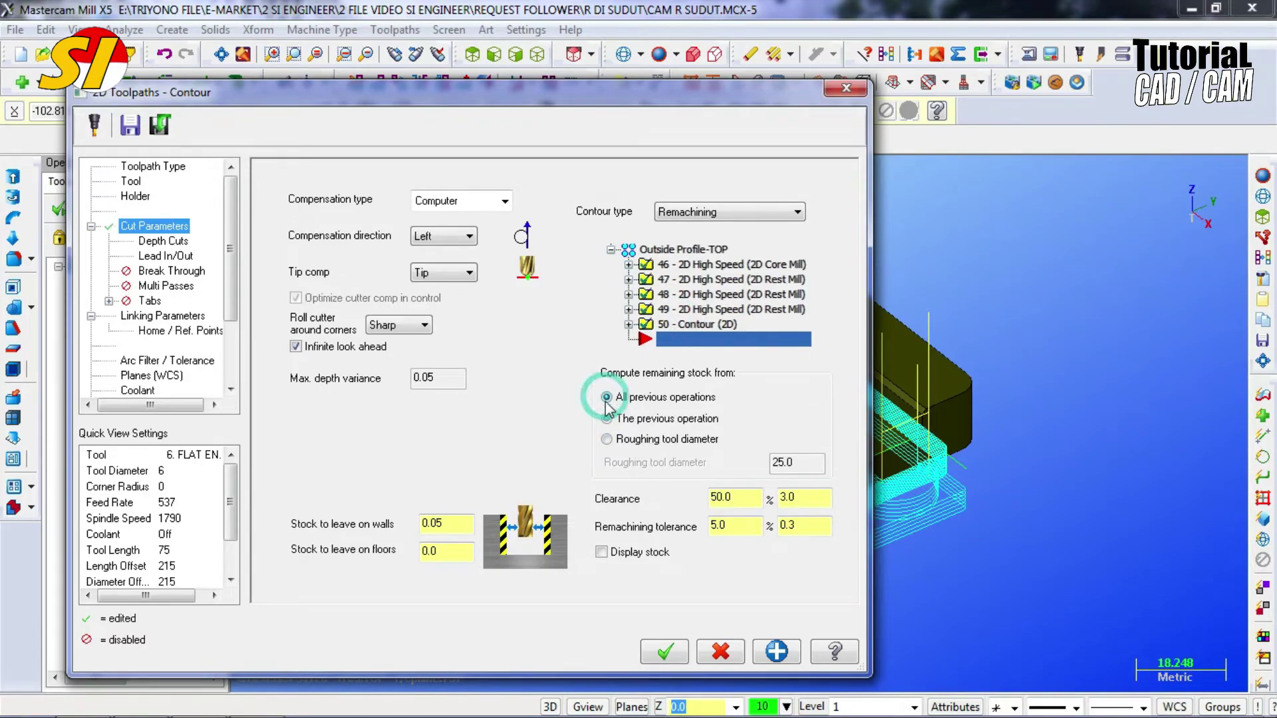
click(607, 439)
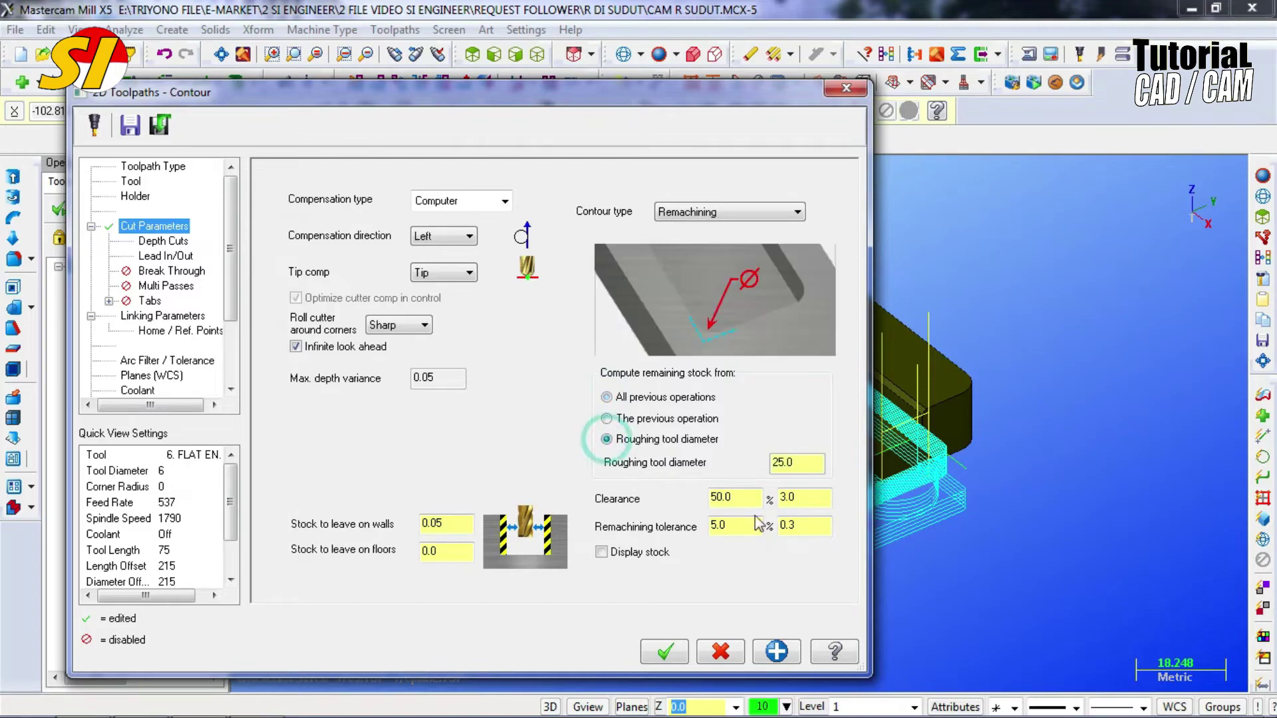
double_click(809, 466)
text(1)
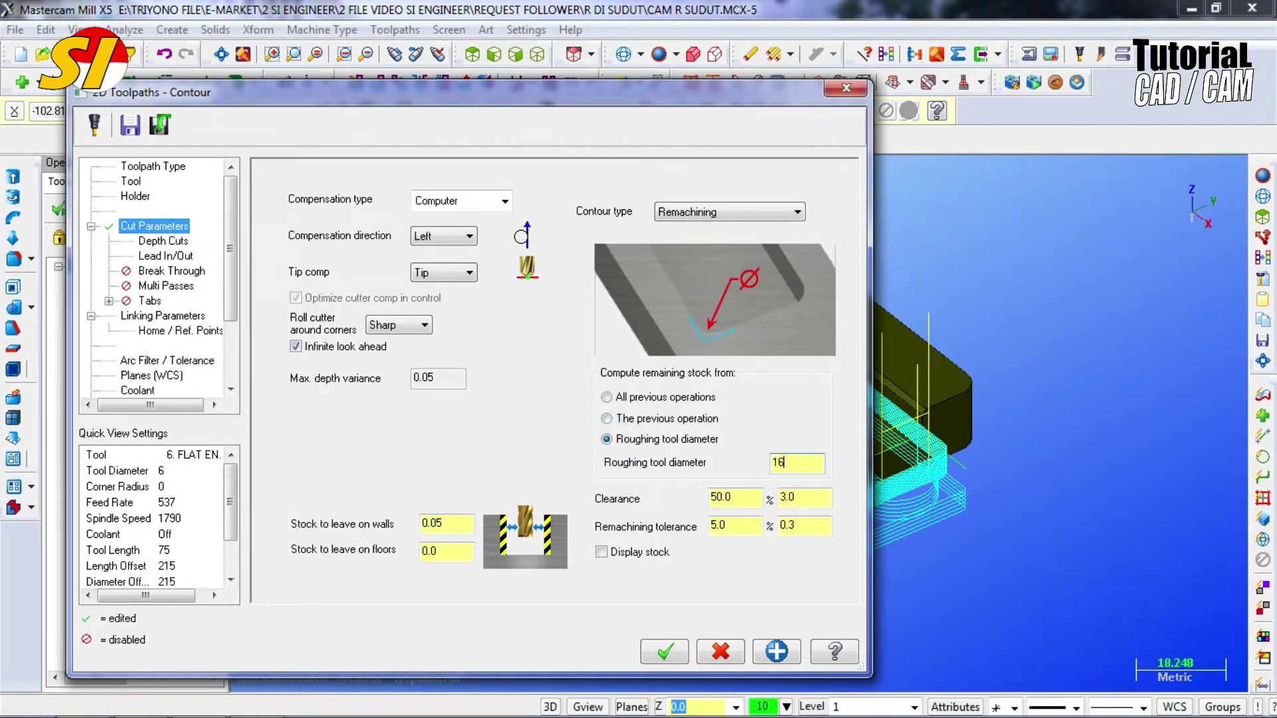
click(792, 531)
click(811, 531)
click(667, 657)
click(105, 208)
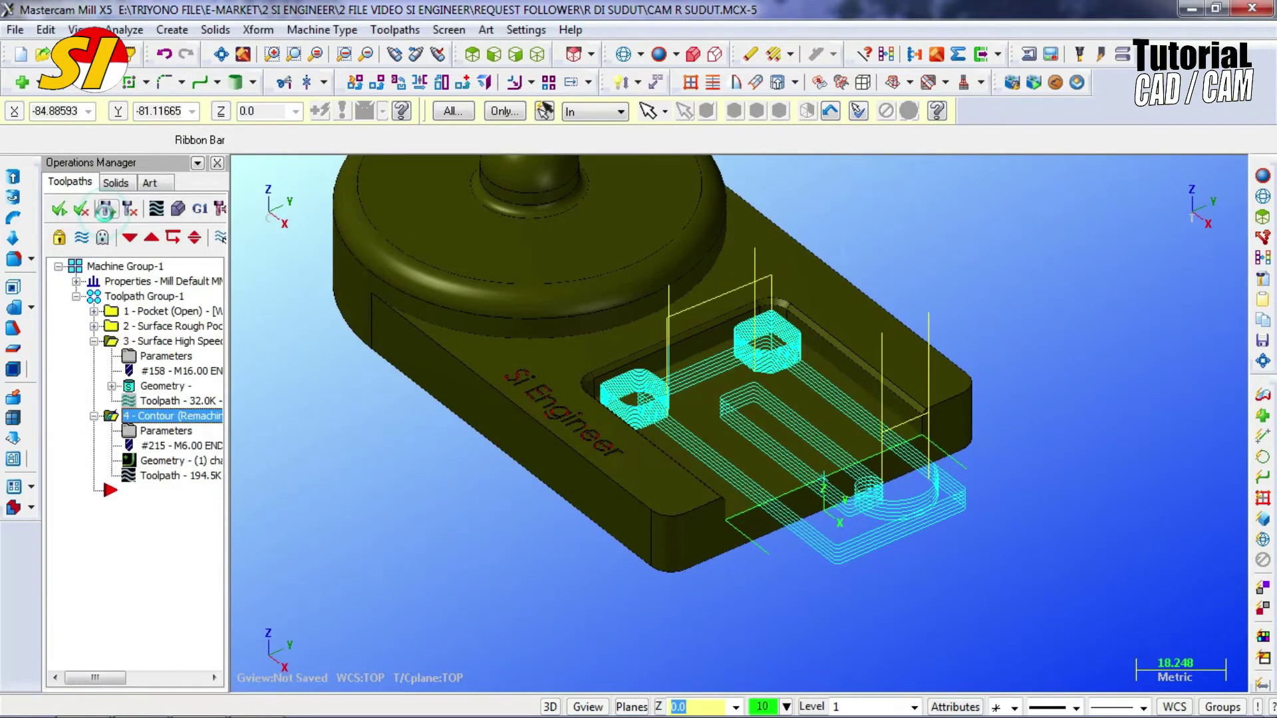
- Examine the corner remachining passes up close and from the right side, including their depth levels and entry moves
scroll(765, 369, up, 5)
scroll(765, 366, up, 1)
click(137, 311)
scroll(793, 398, down, 2)
scroll(793, 398, up, 4)
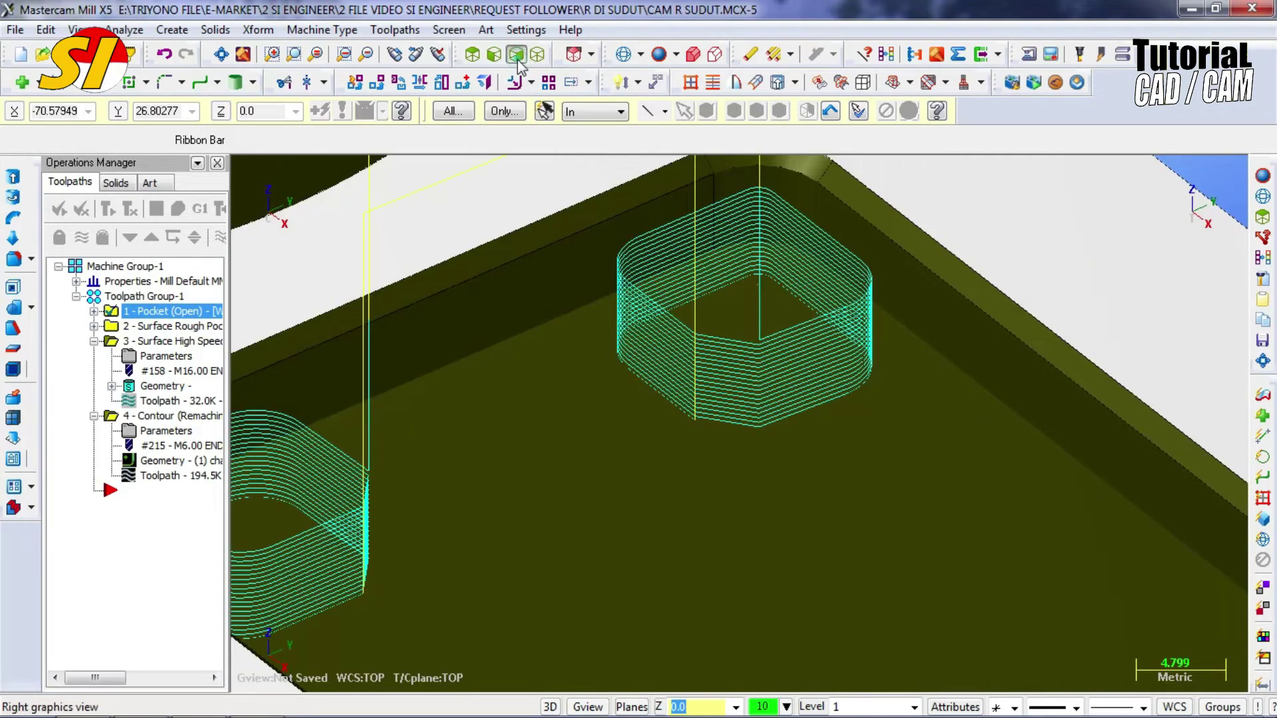
click(515, 54)
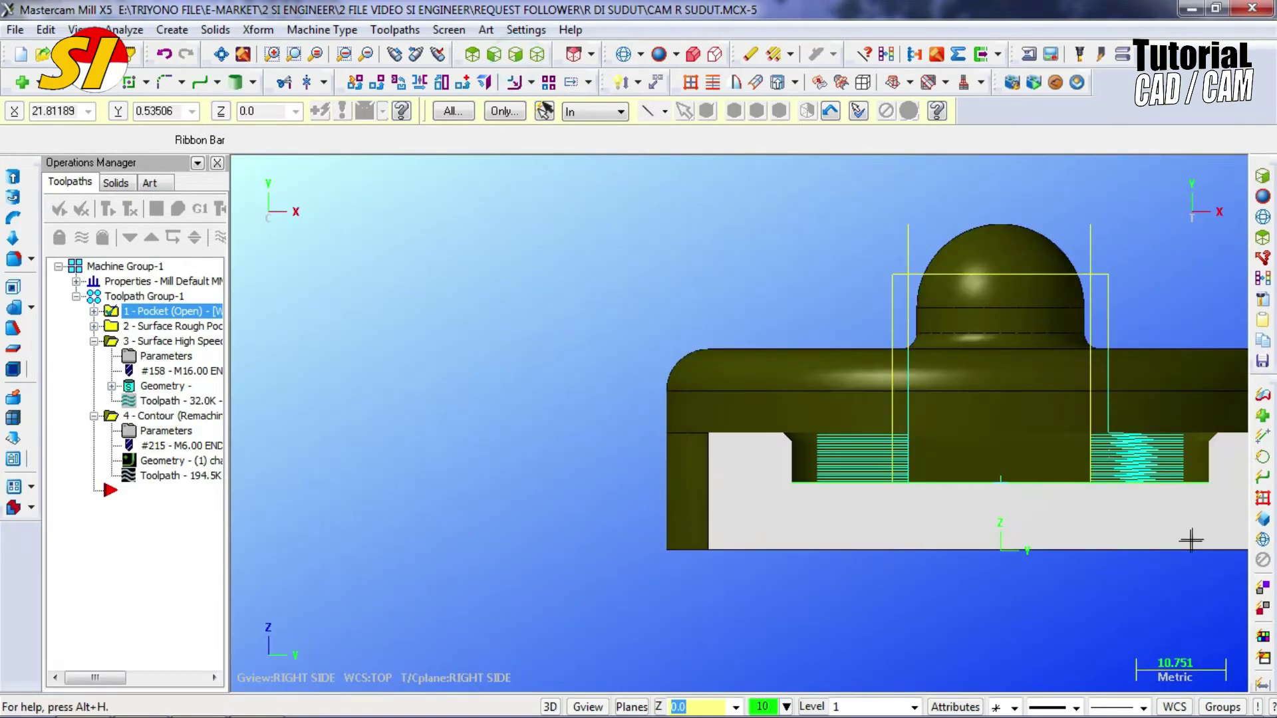
scroll(1090, 412, up, 5)
scroll(1097, 409, up, 4)
scroll(567, 320, down, 7)
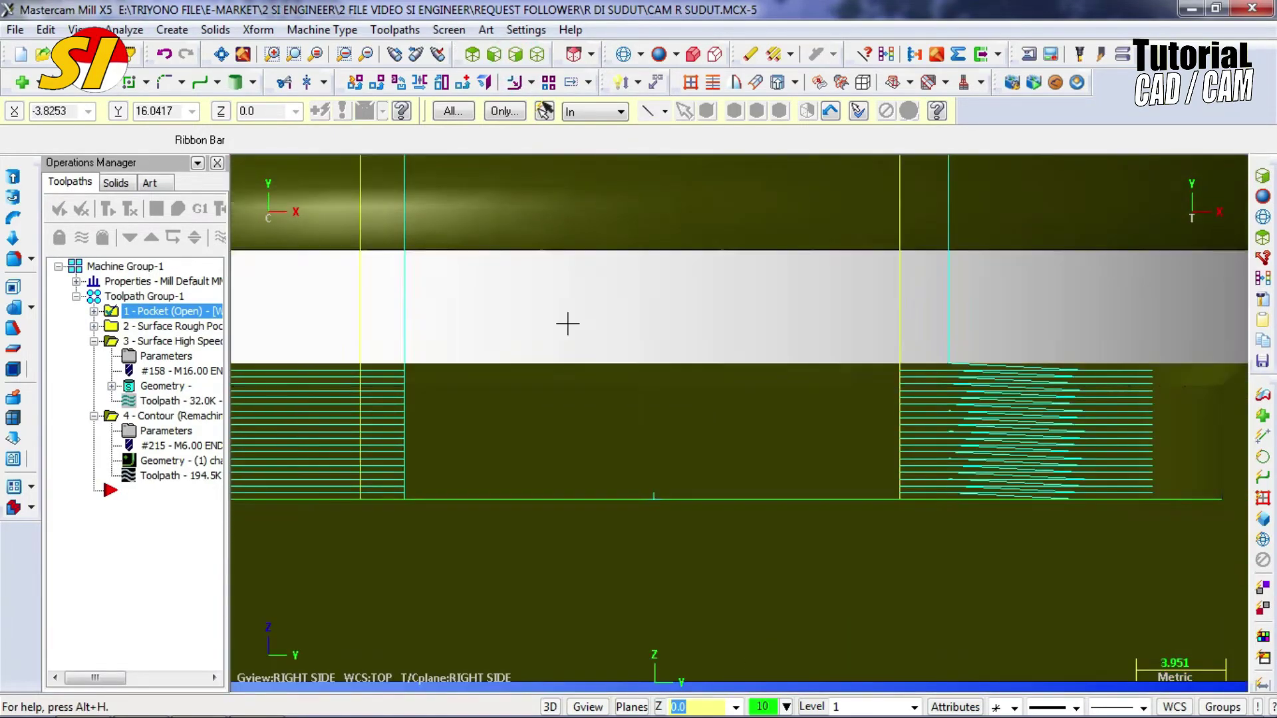
scroll(931, 383, up, 5)
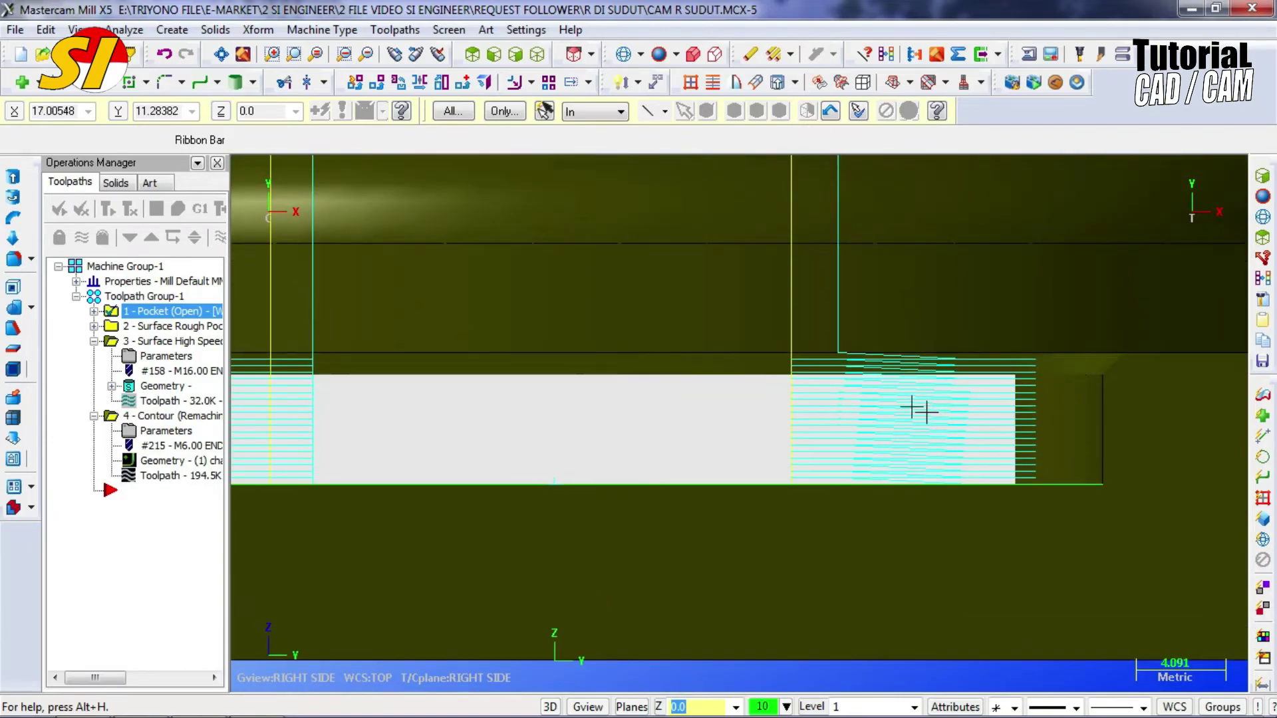
- Backplot the contour remachining operation and check the tool motion in wireframe from the front and in isometric view
click(177, 416)
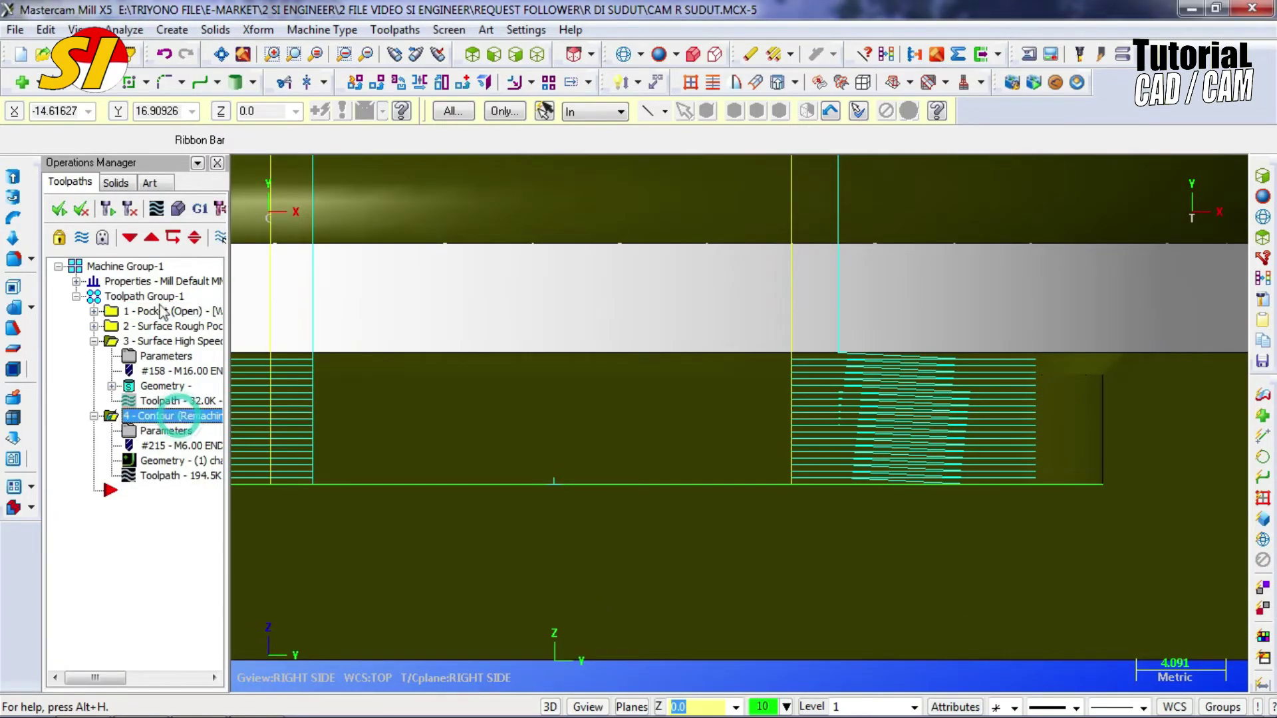
click(156, 208)
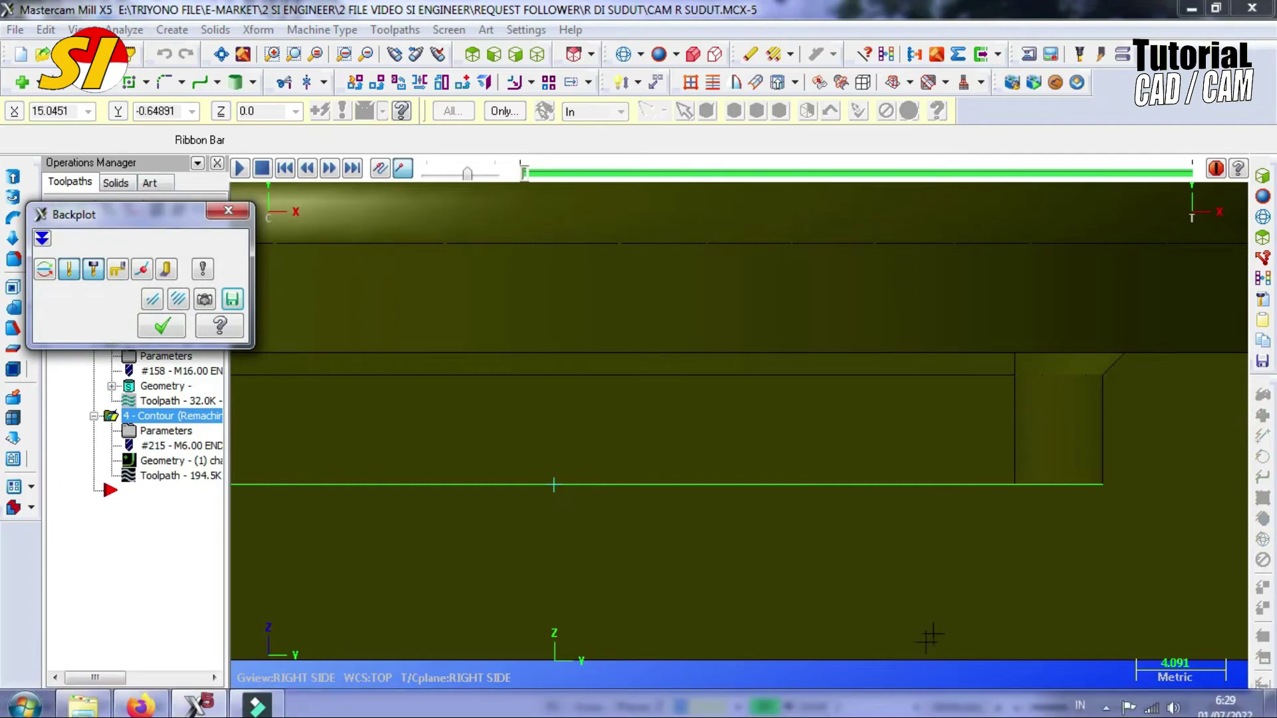
scroll(830, 453, down, 4)
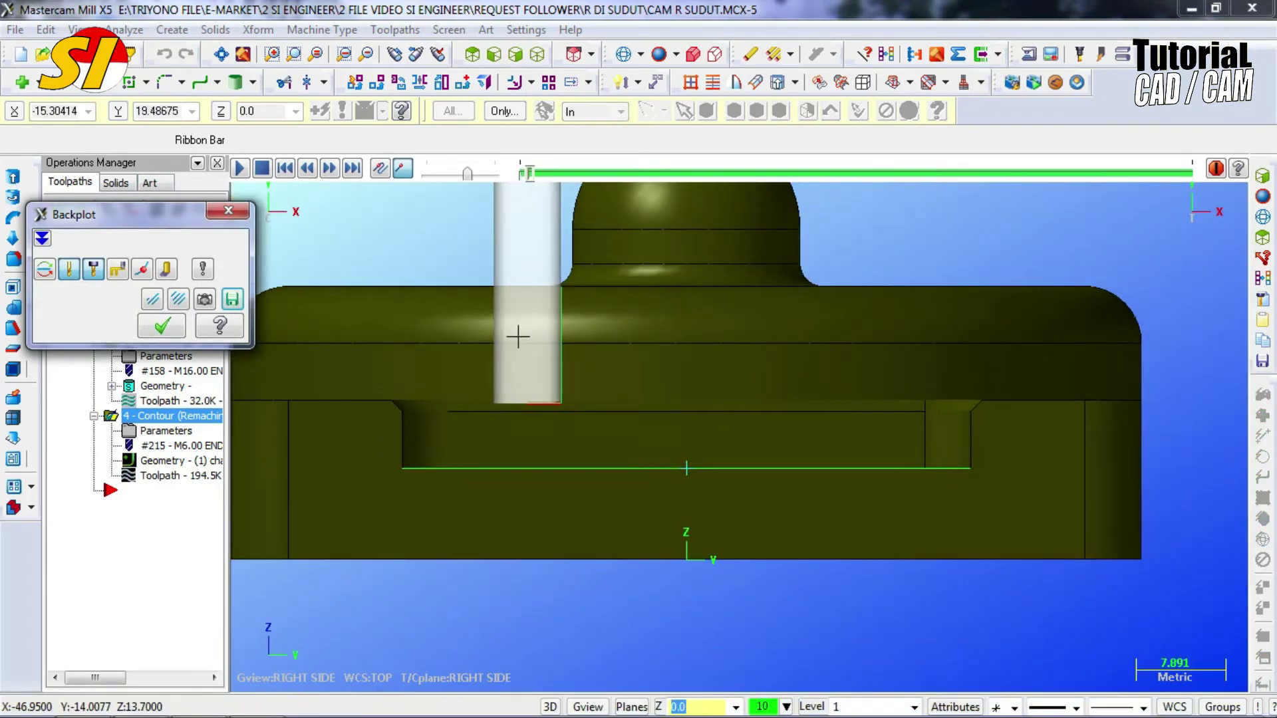
click(517, 56)
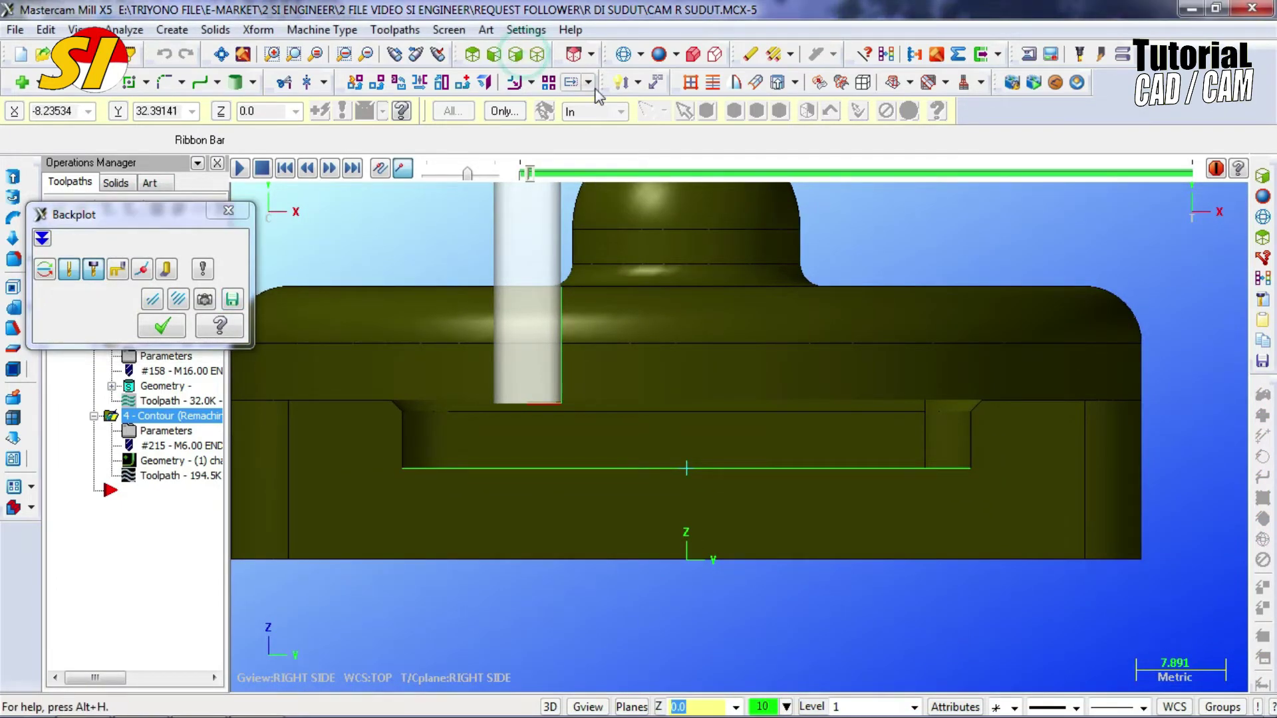
click(495, 56)
click(623, 54)
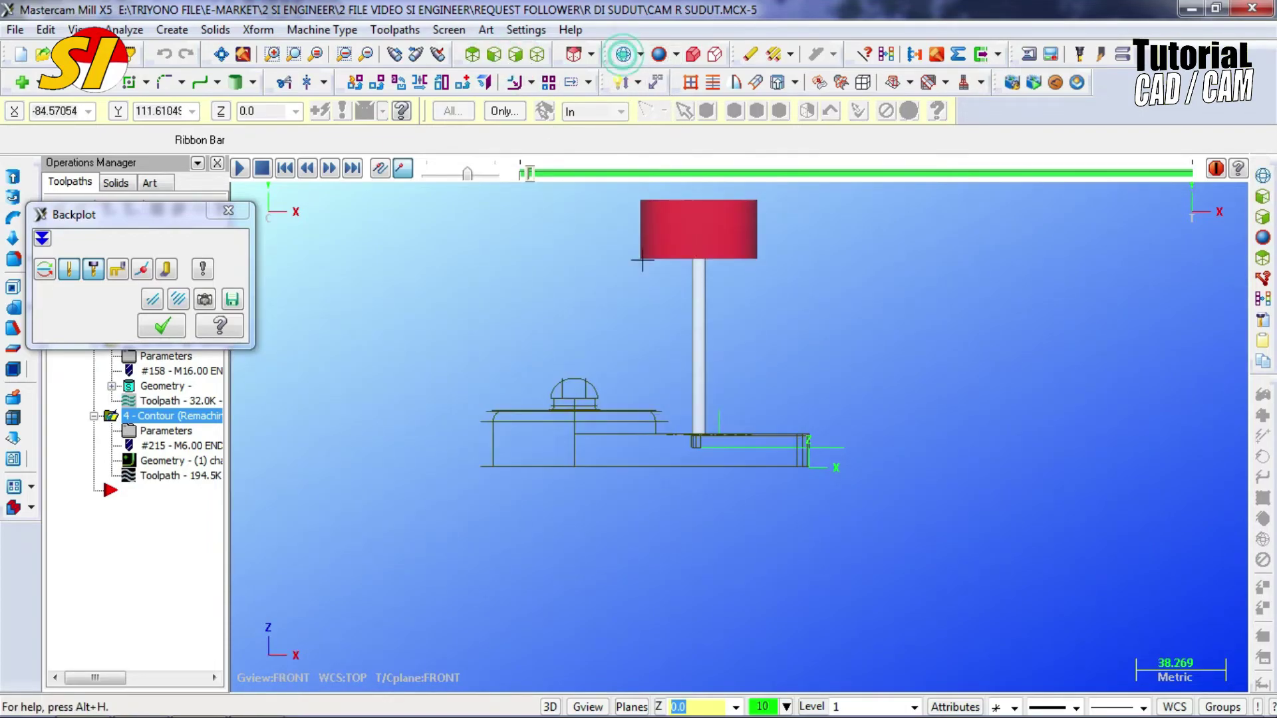
scroll(700, 420, up, 2)
scroll(700, 420, up, 4)
key(super+f)
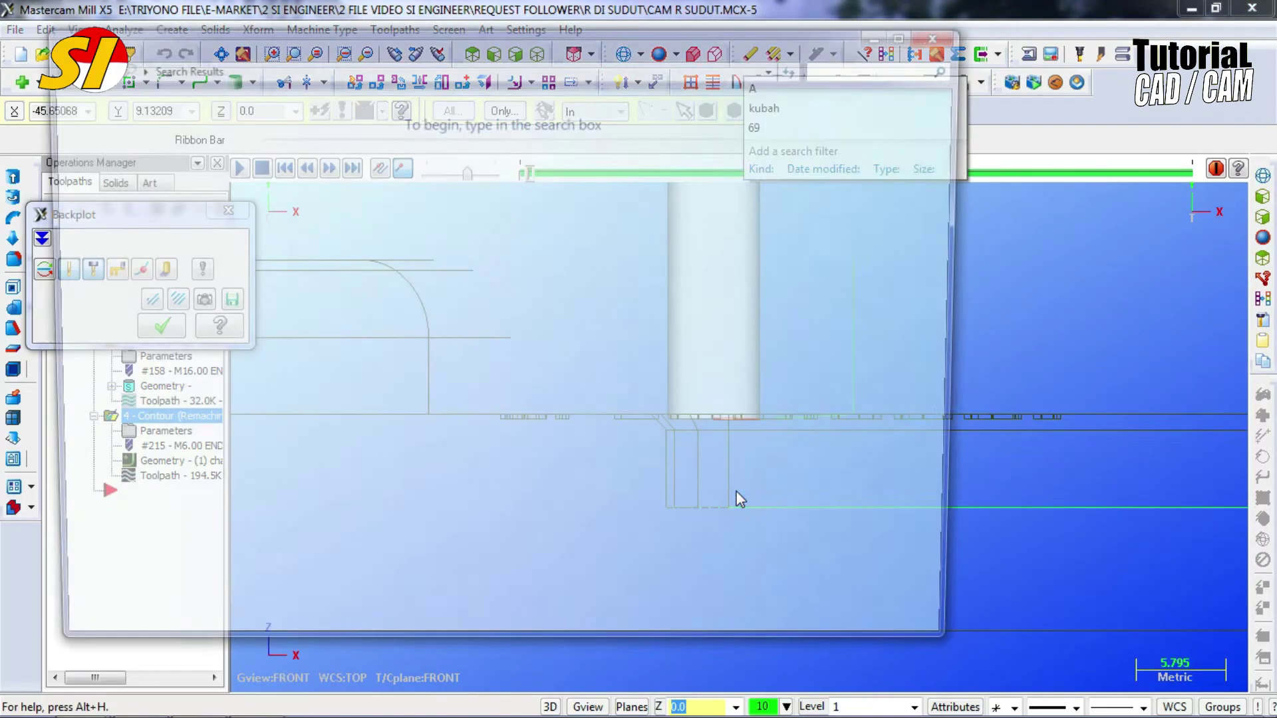
click(948, 37)
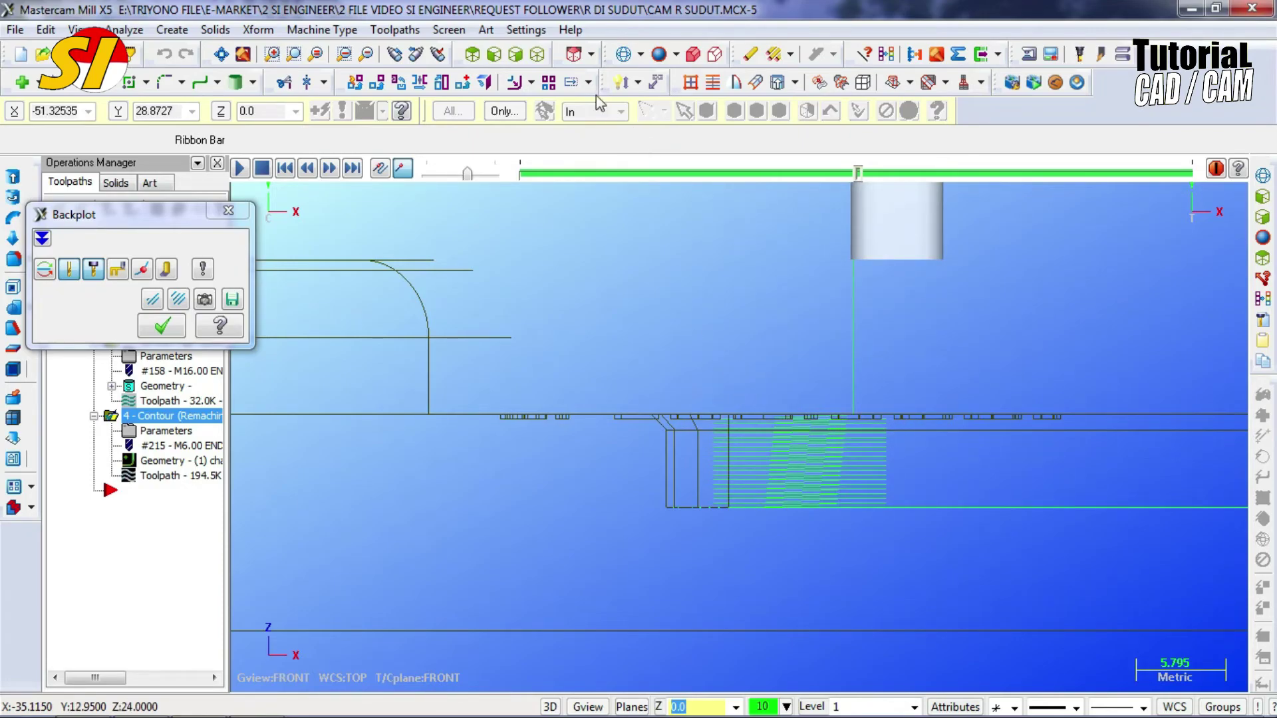
click(538, 54)
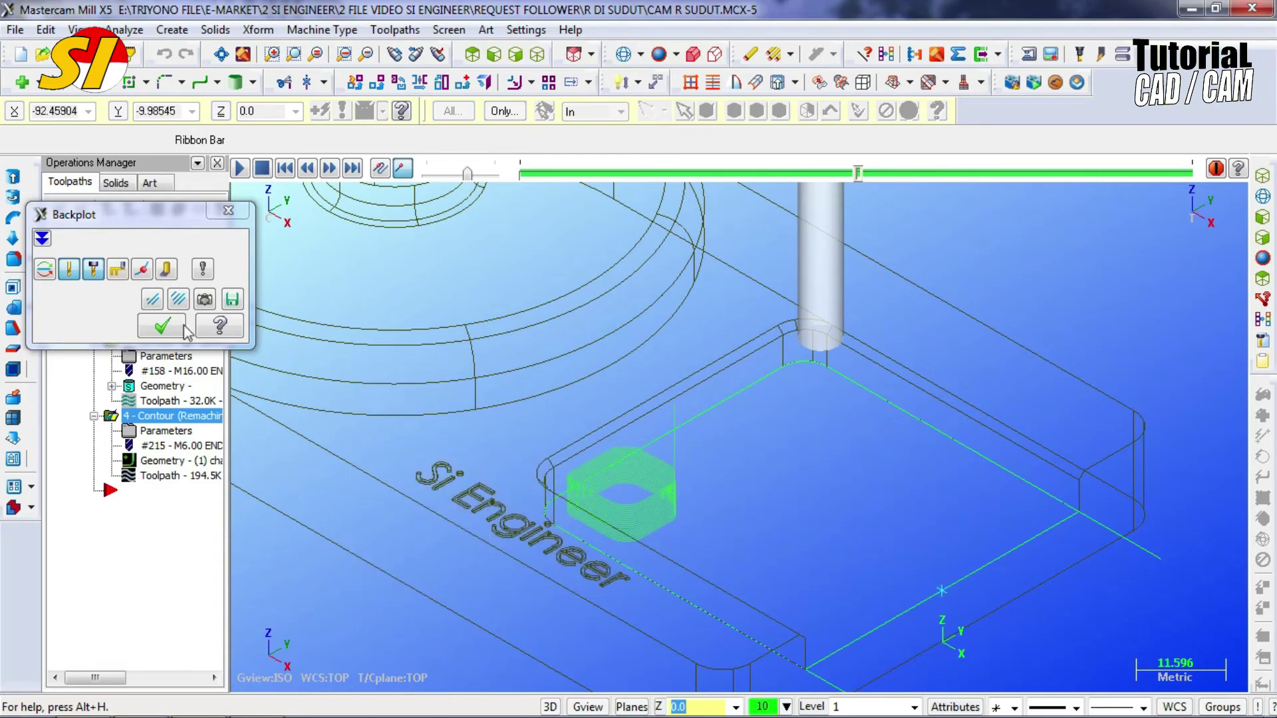
click(162, 326)
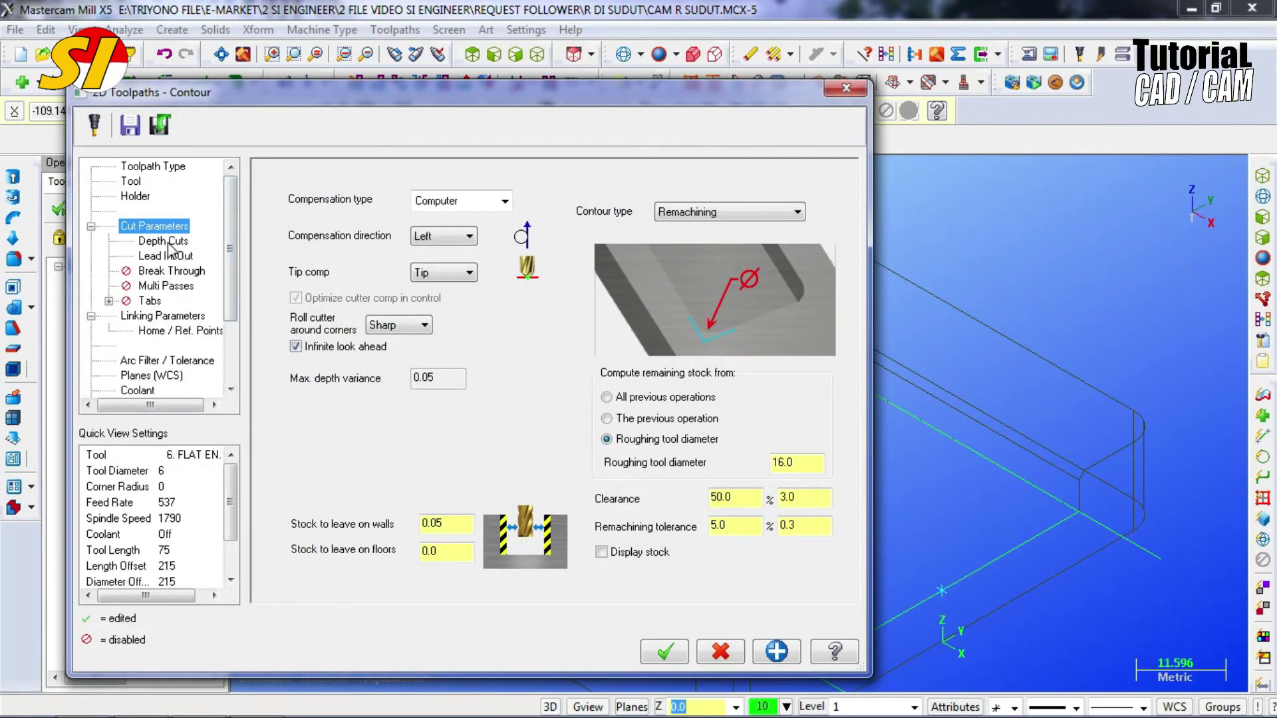
- Set the contour's lead-in entry ramp height to 0.3, checking it against the depth cut step, and accept the parameters
click(175, 258)
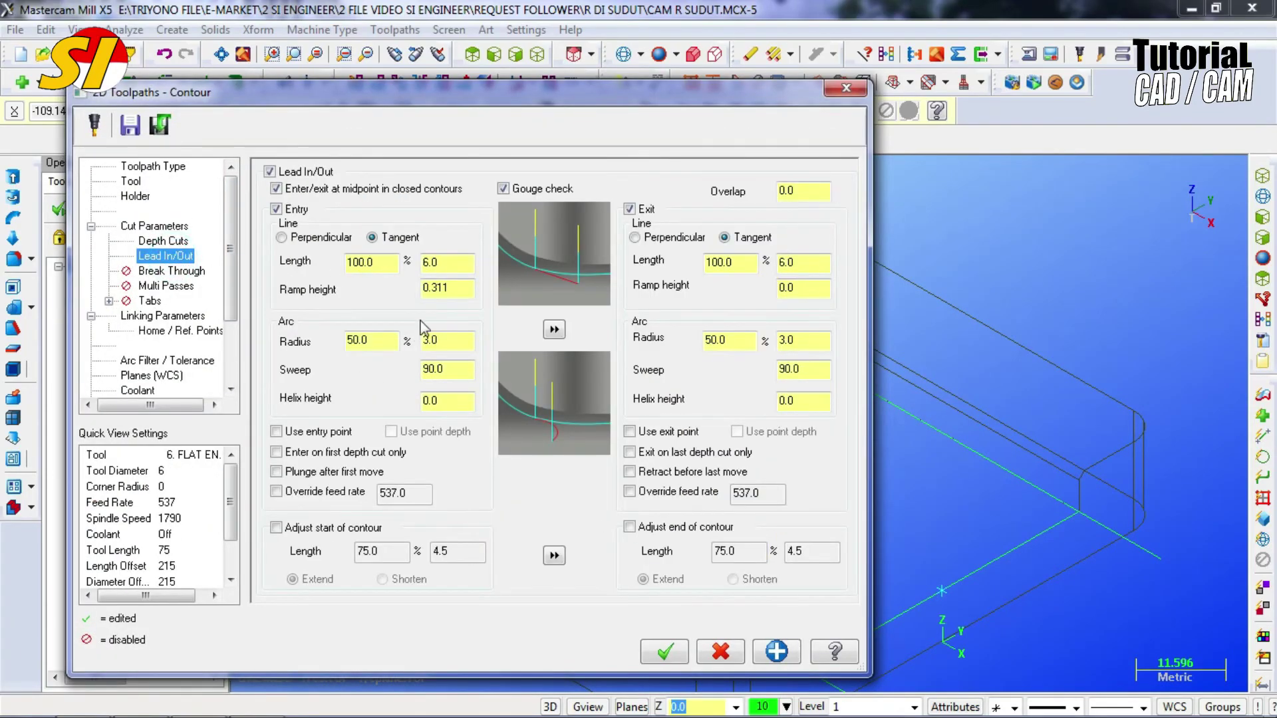
drag(456, 286, 437, 287)
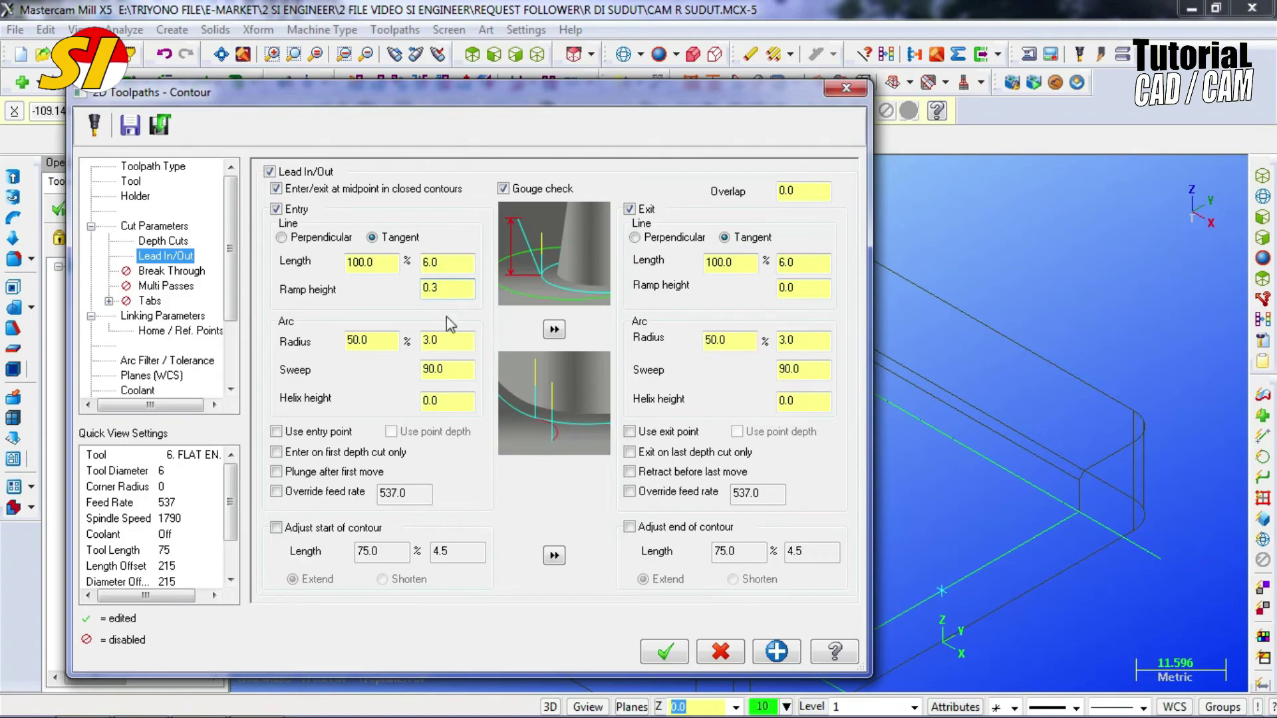
click(164, 241)
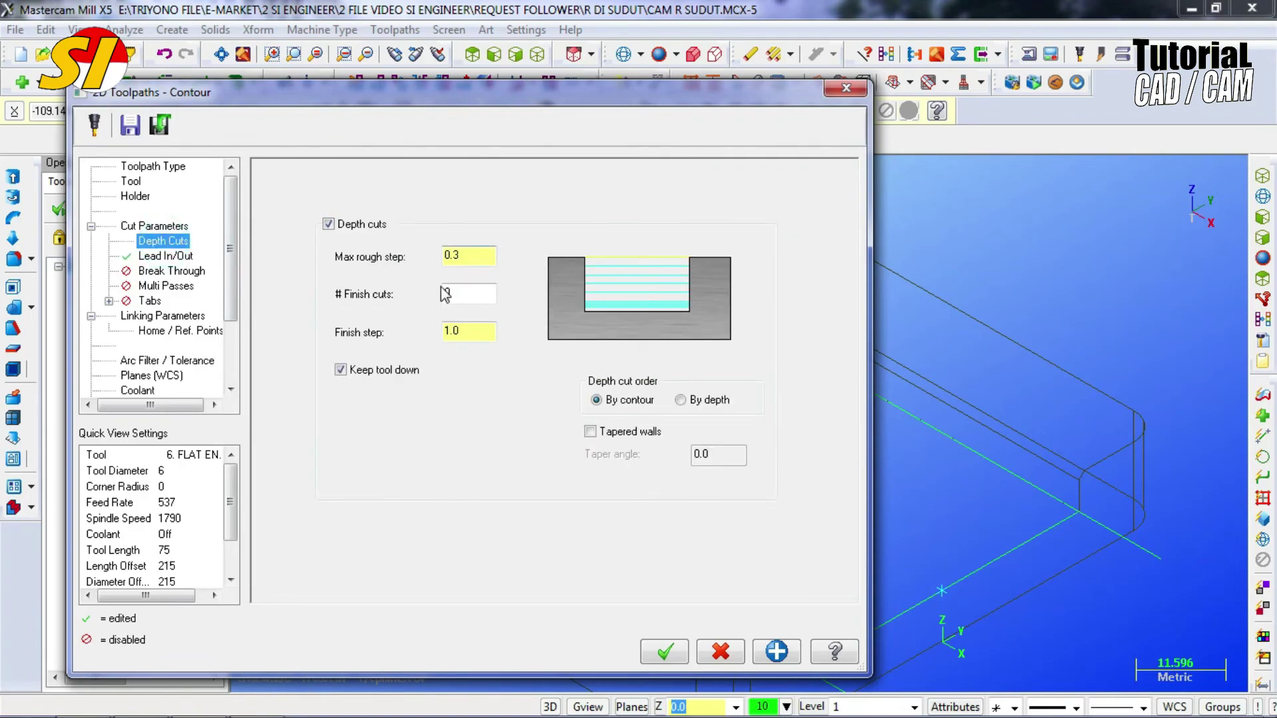
click(175, 257)
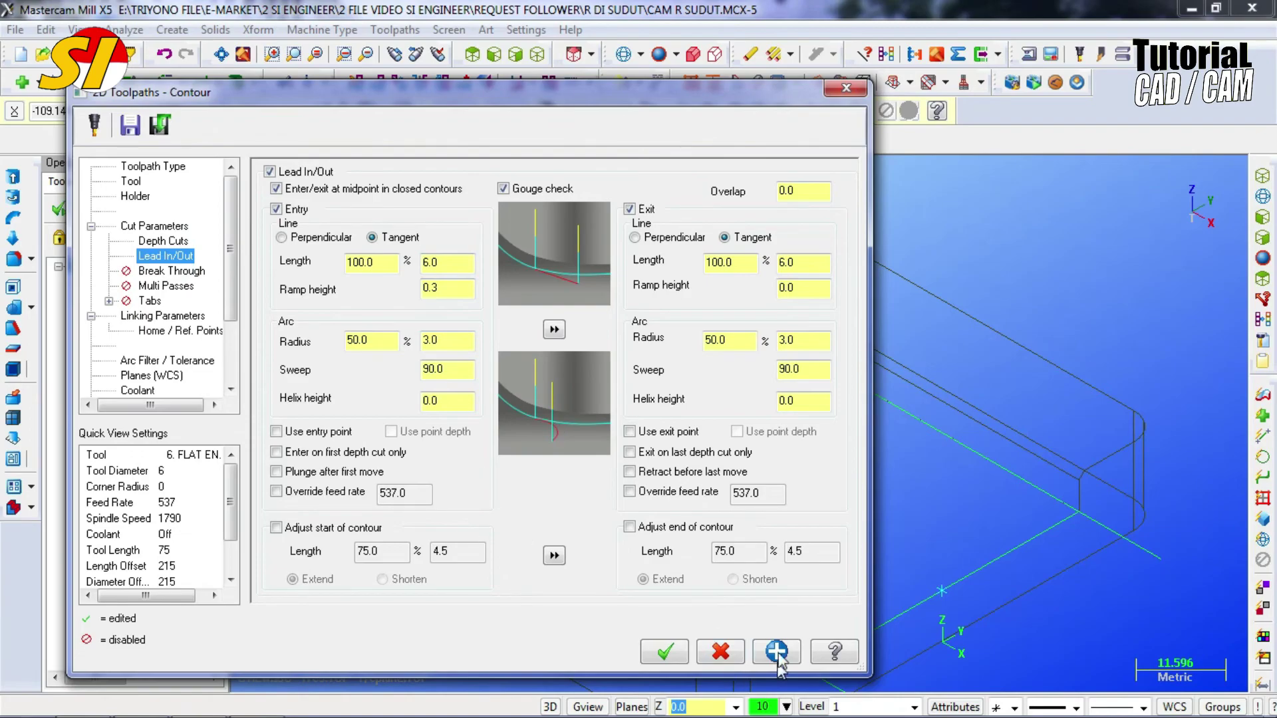
click(660, 652)
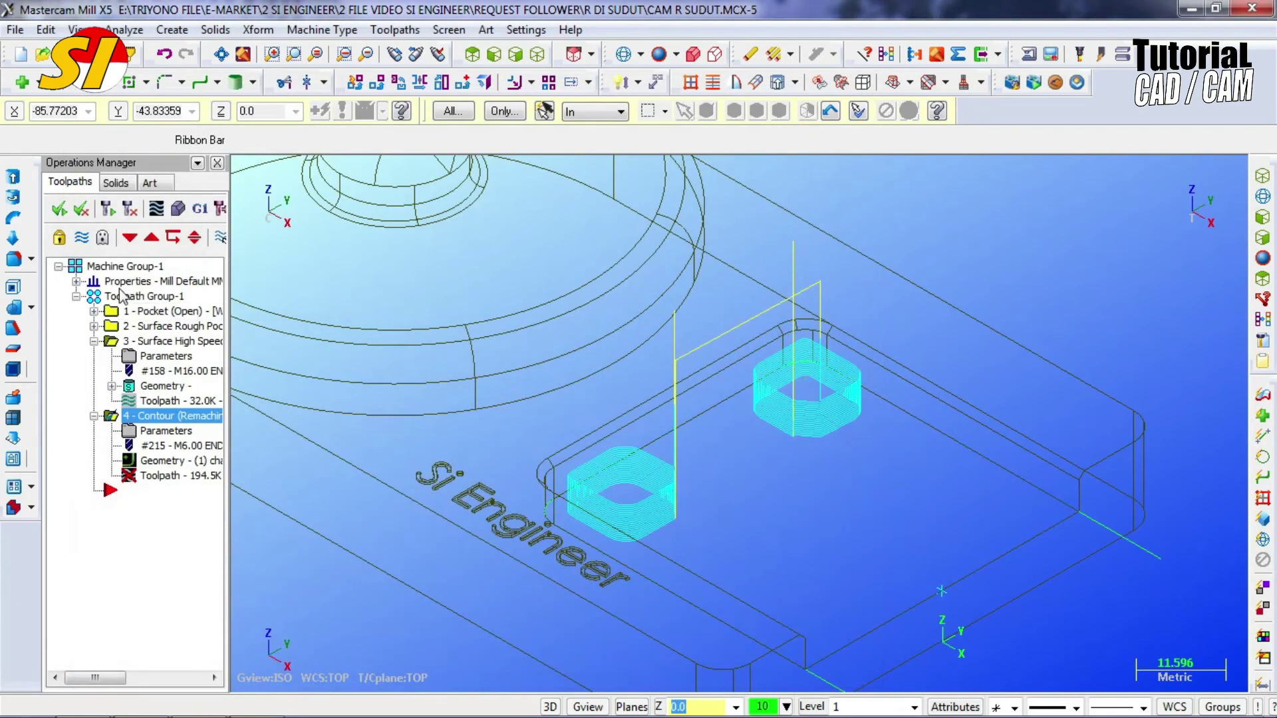